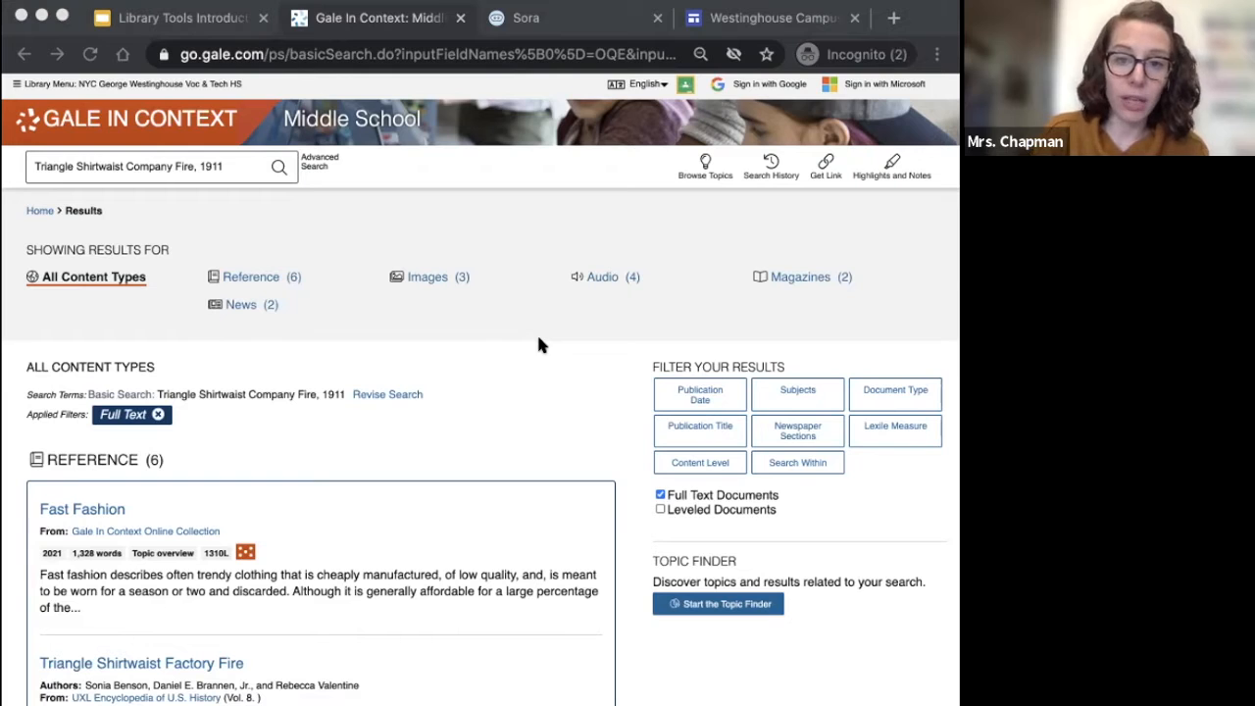
Step: Filter the search results to images and view the "Triangle Shirtwaist Factory Fire" photograph with its caption
{"action": "left_click", "coordinate": [425, 277]}
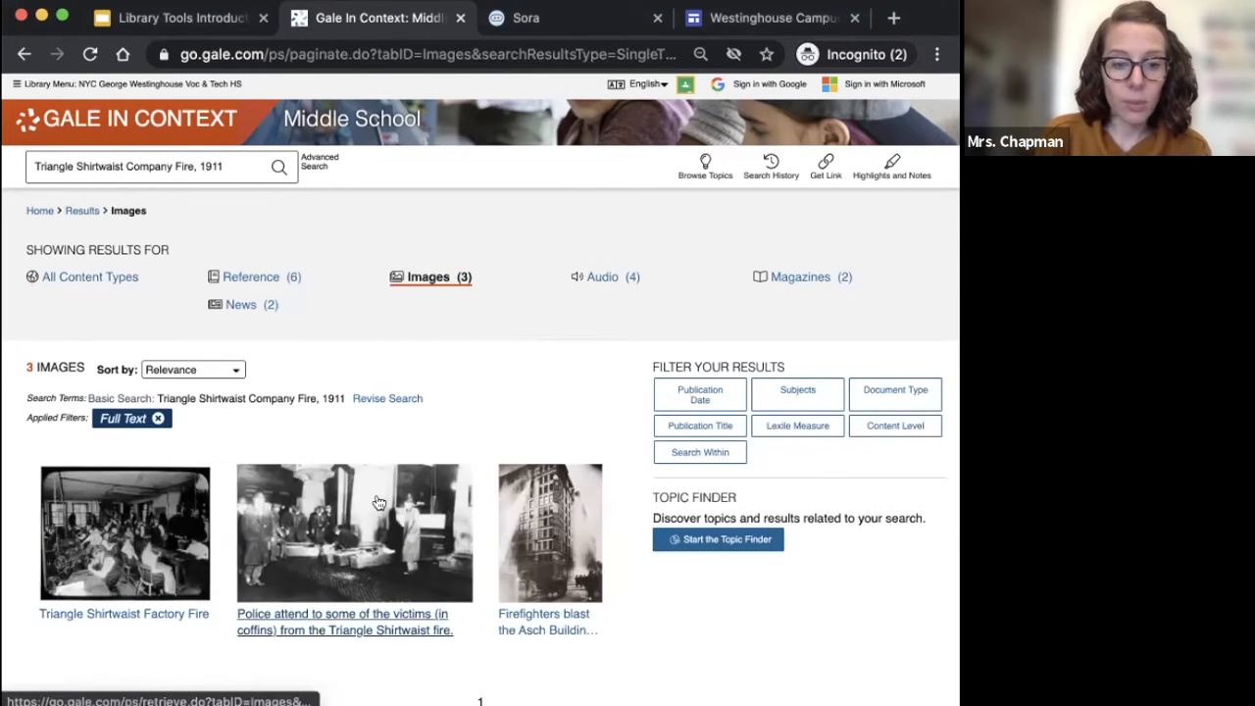
{"action": "left_click", "coordinate": [167, 534]}
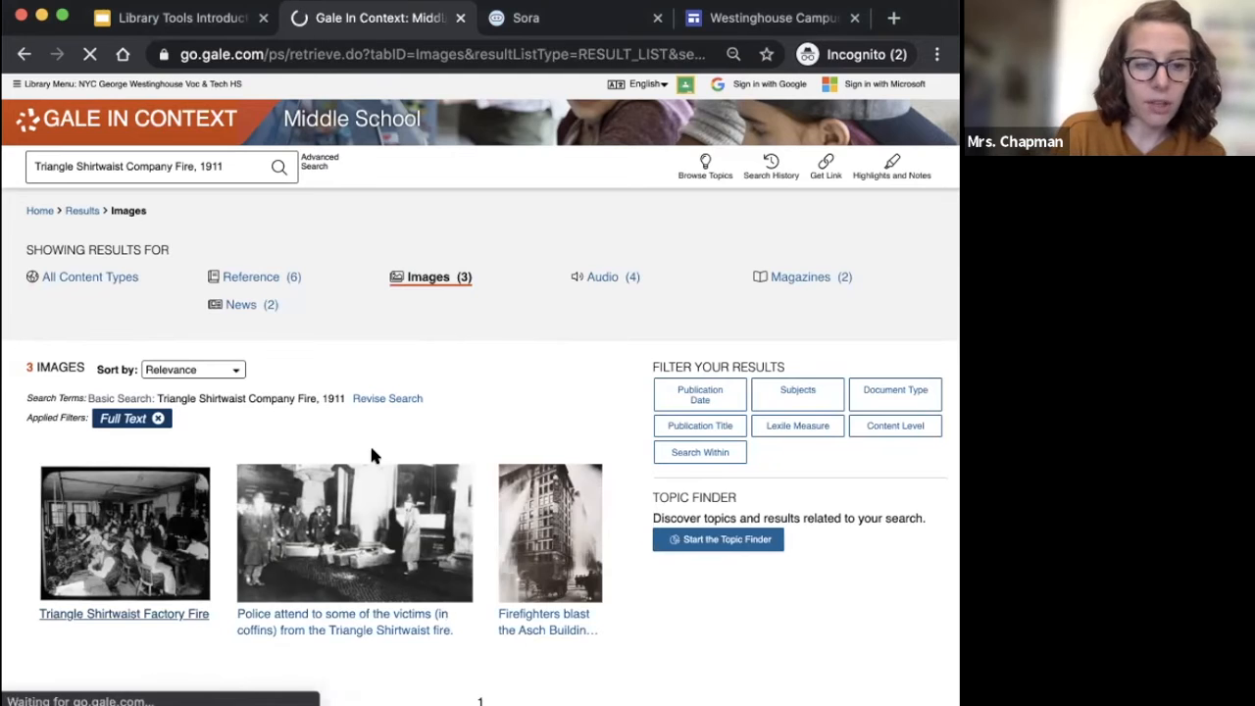
{"action": "scroll", "coordinate": [410, 476], "scroll_direction": "down", "scroll_amount": 5}
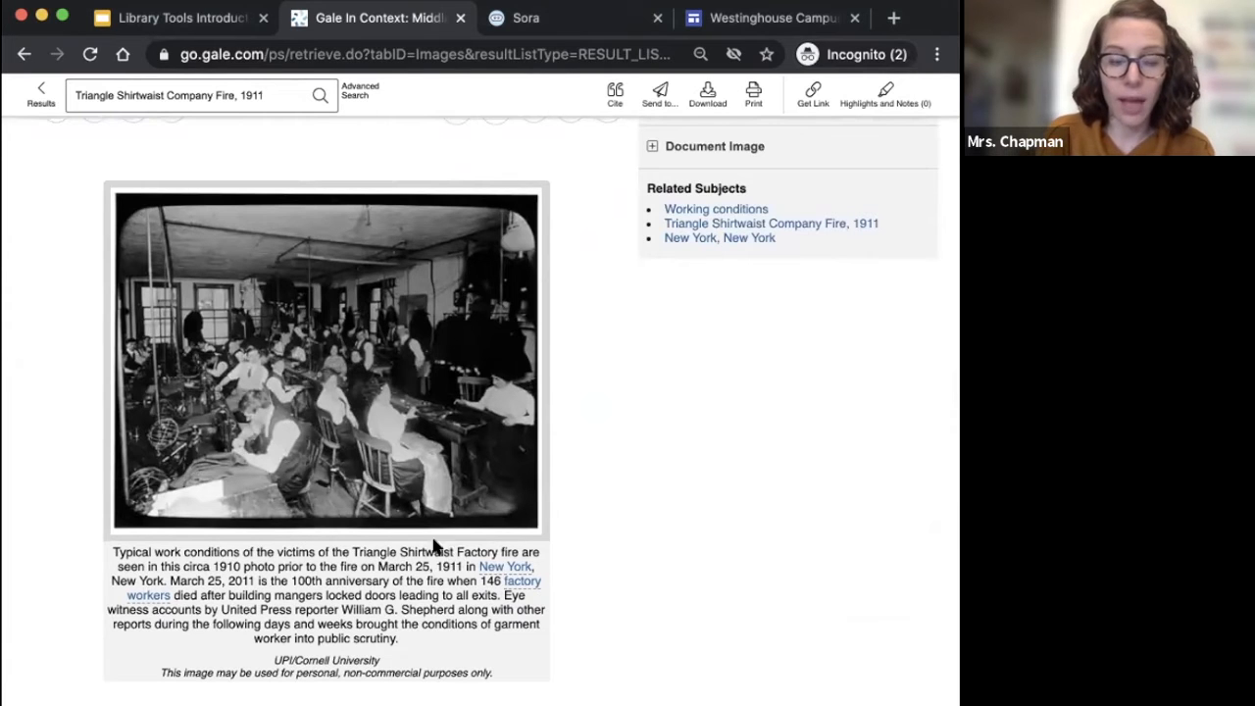
{"action": "scroll", "coordinate": [392, 456], "scroll_direction": "up", "scroll_amount": 4}
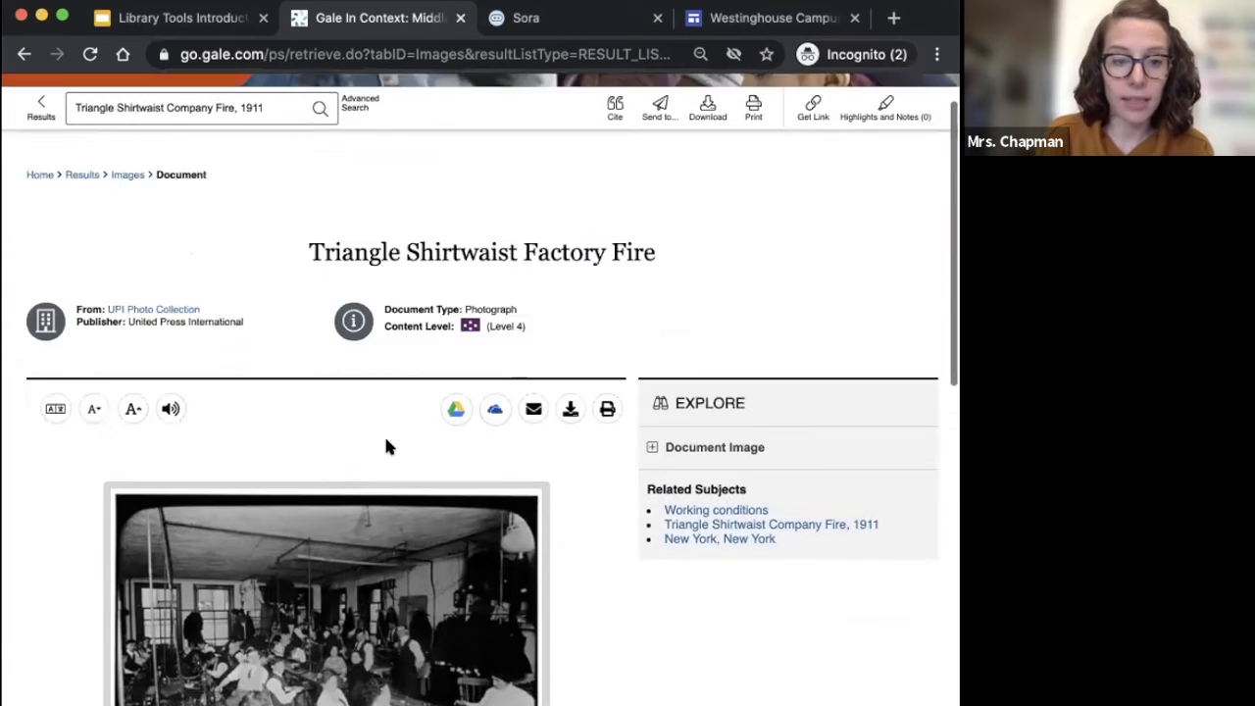
Step: Return to the results, filter them to reference works, and open the UXL Encyclopedia article "Triangle Shirtwaist Factory Fire" to skim it
{"action": "left_click", "coordinate": [37, 114]}
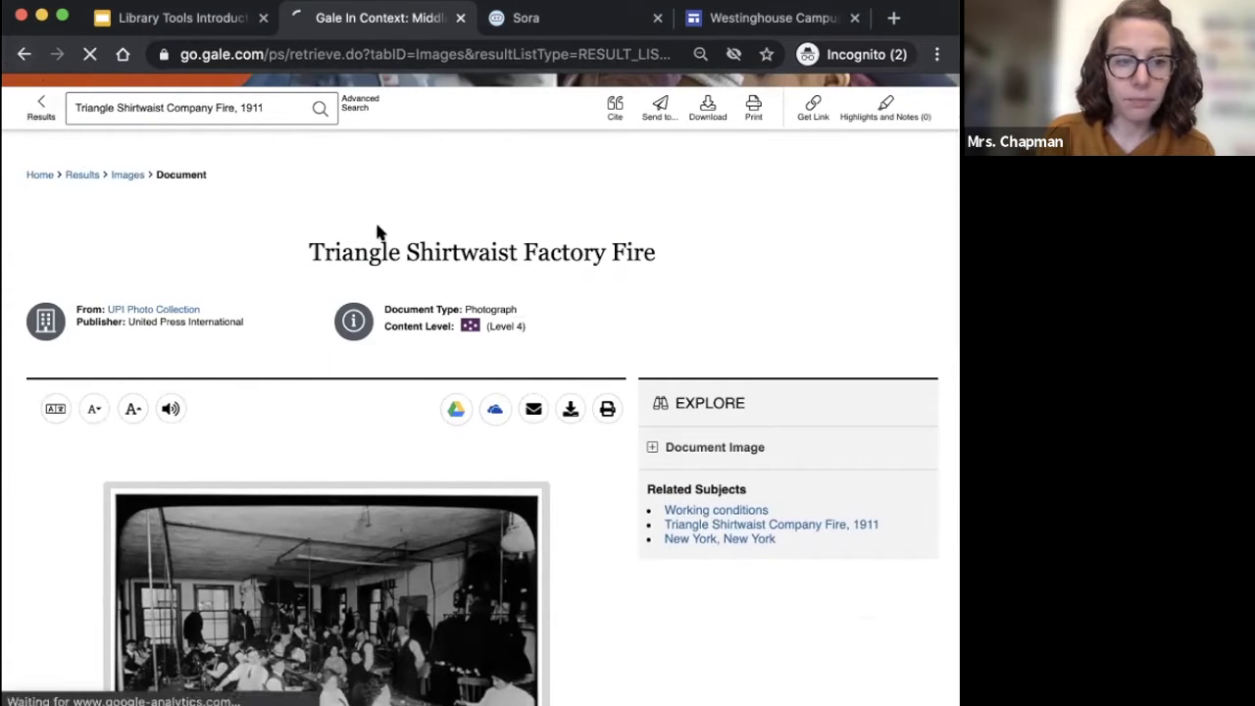
{"action": "left_click", "coordinate": [277, 282]}
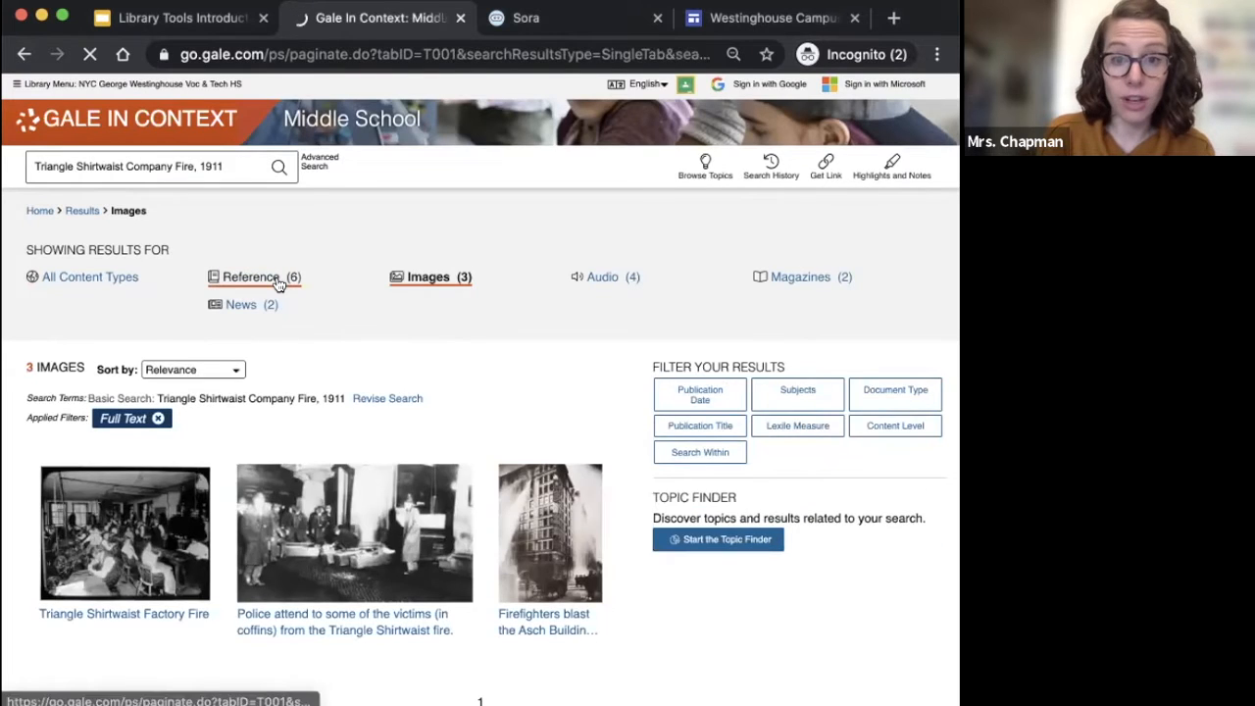
{"action": "scroll", "coordinate": [438, 439], "scroll_direction": "down", "scroll_amount": 1}
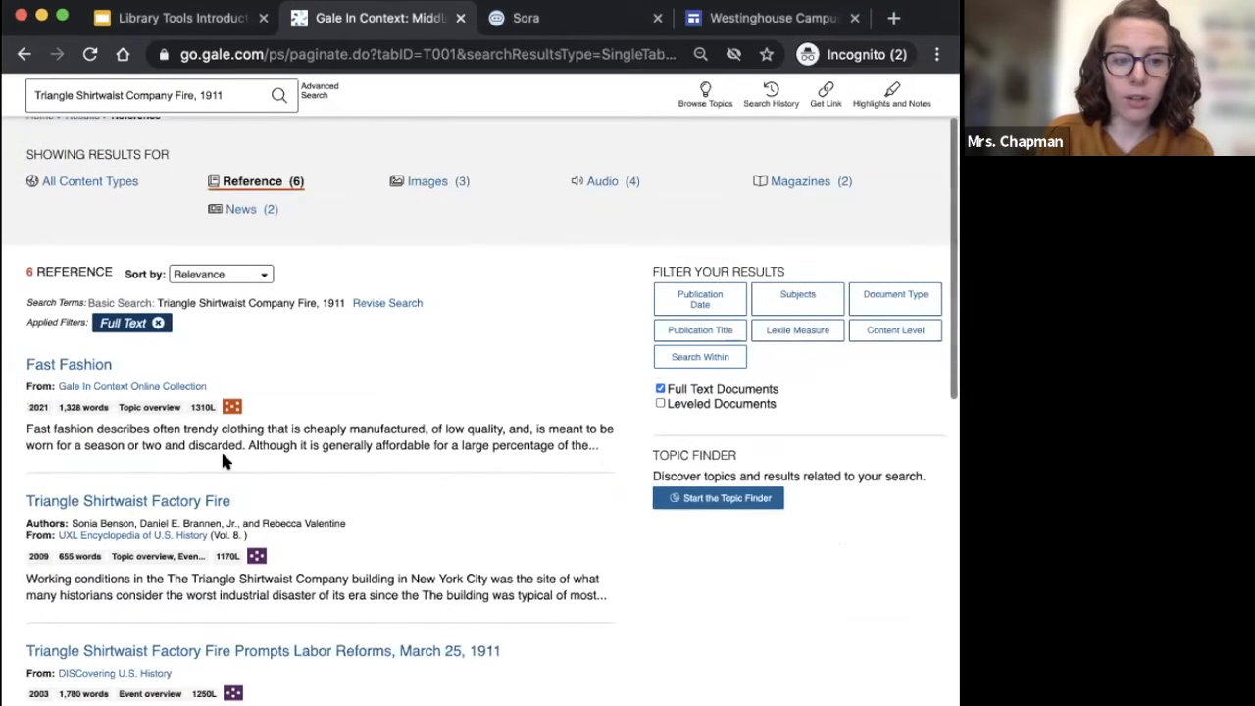
{"action": "left_click", "coordinate": [197, 502]}
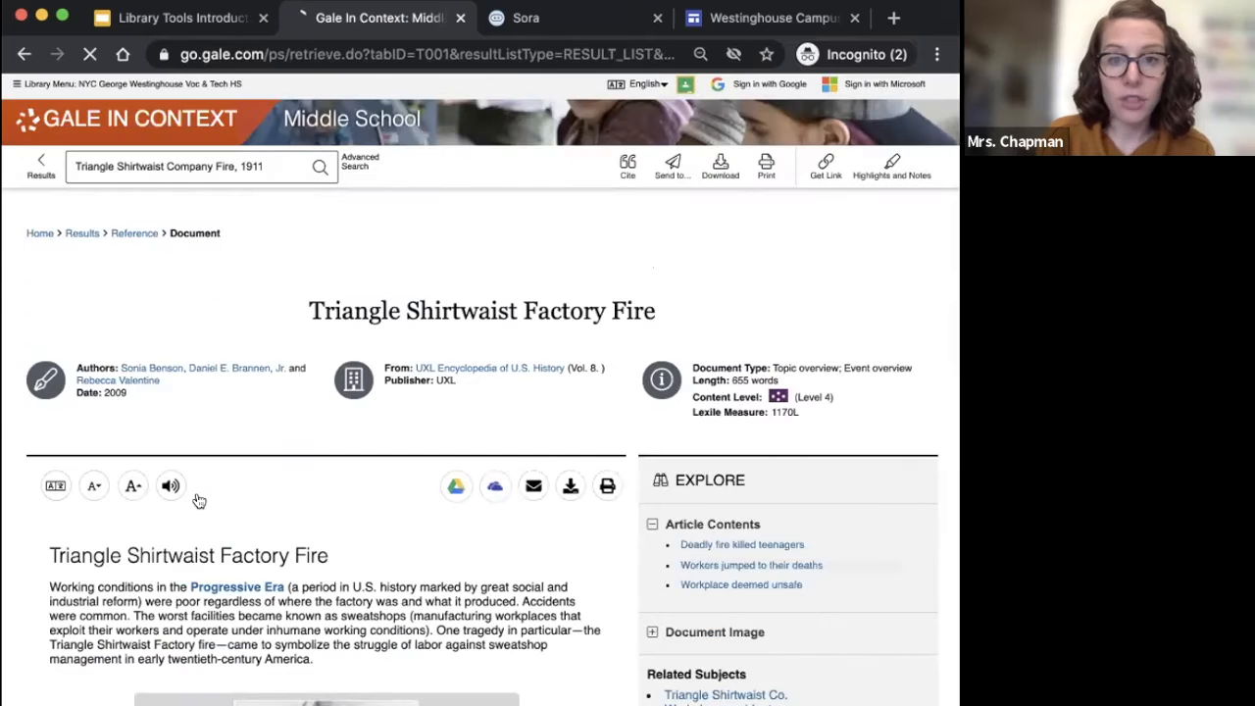
{"action": "scroll", "coordinate": [532, 485], "scroll_direction": "down", "scroll_amount": 3}
{"action": "scroll", "coordinate": [530, 478], "scroll_direction": "down", "scroll_amount": 3}
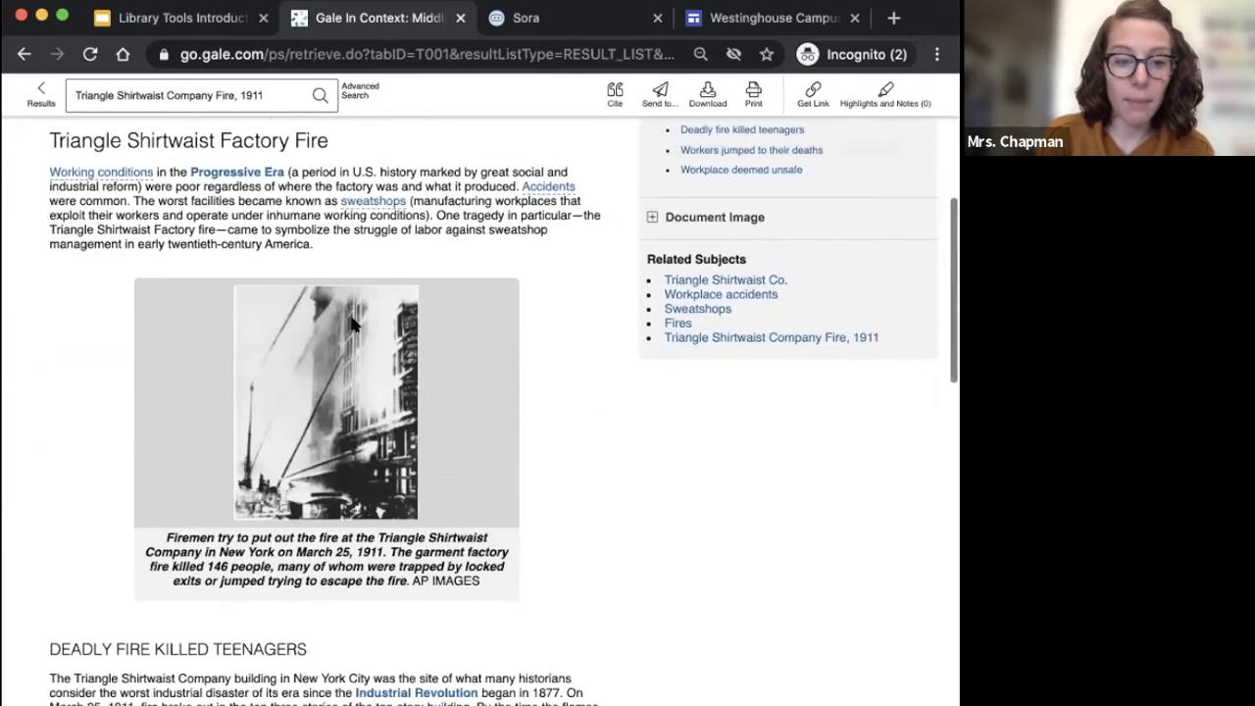
{"action": "scroll", "coordinate": [365, 539], "scroll_direction": "down", "scroll_amount": 3}
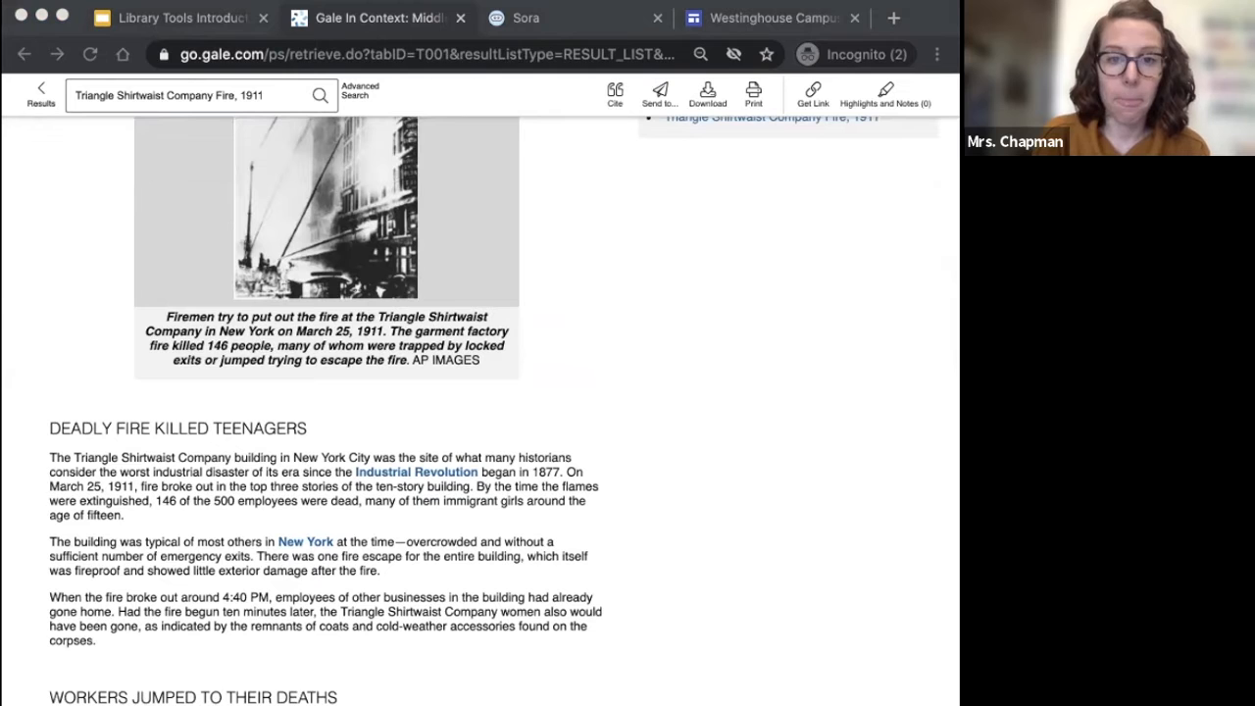
{"action": "scroll", "coordinate": [633, 267], "scroll_direction": "up", "scroll_amount": 10}
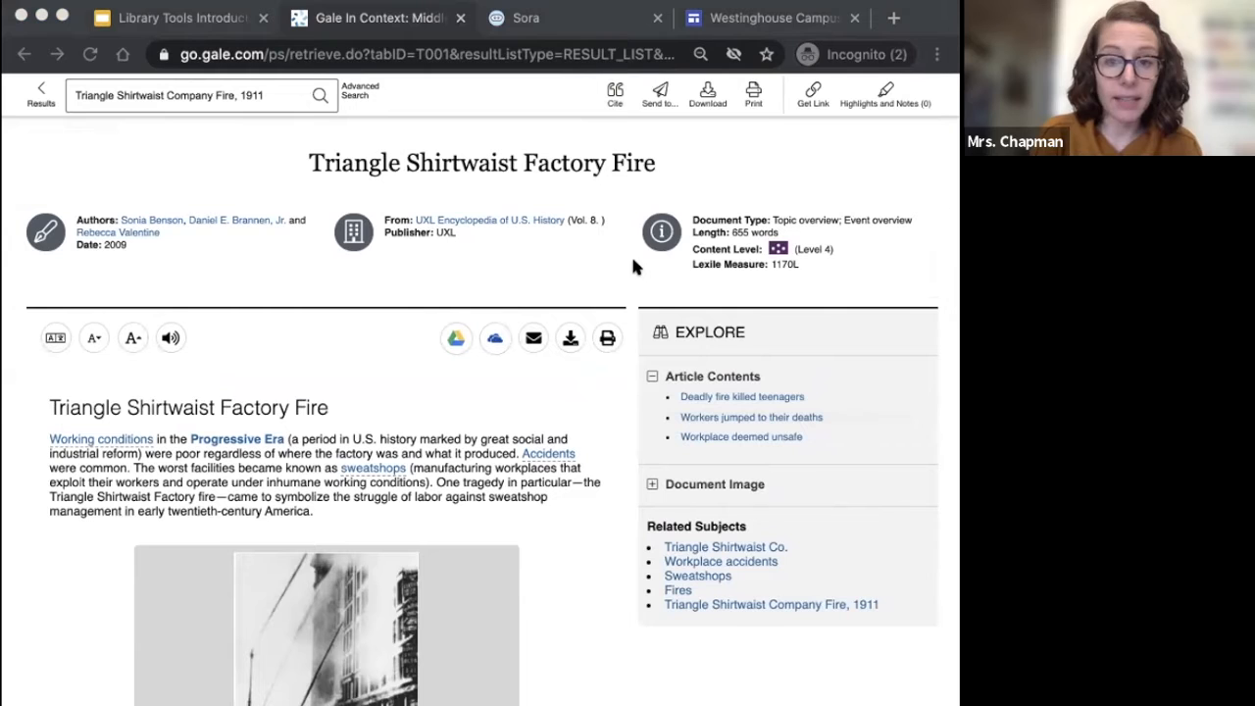
Step: Try smaller and larger font sizes on the article, leaving its text larger than the default
{"action": "left_click", "coordinate": [95, 339]}
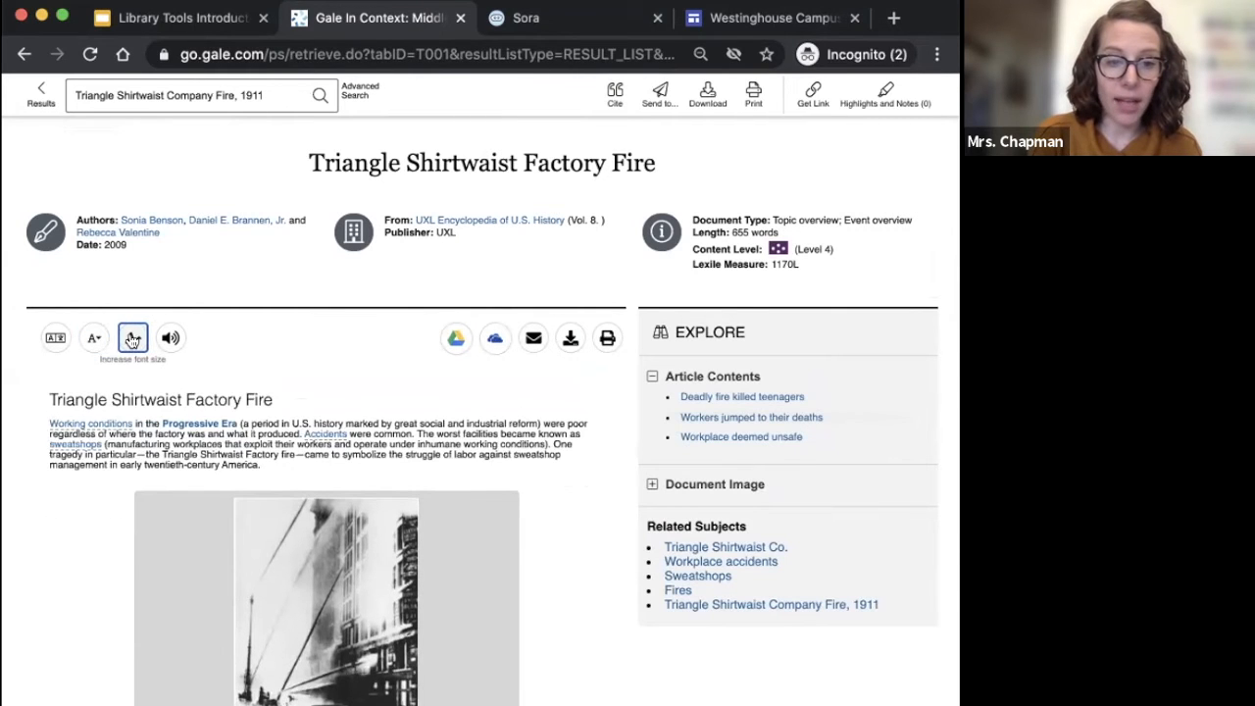
{"action": "left_click", "coordinate": [132, 339]}
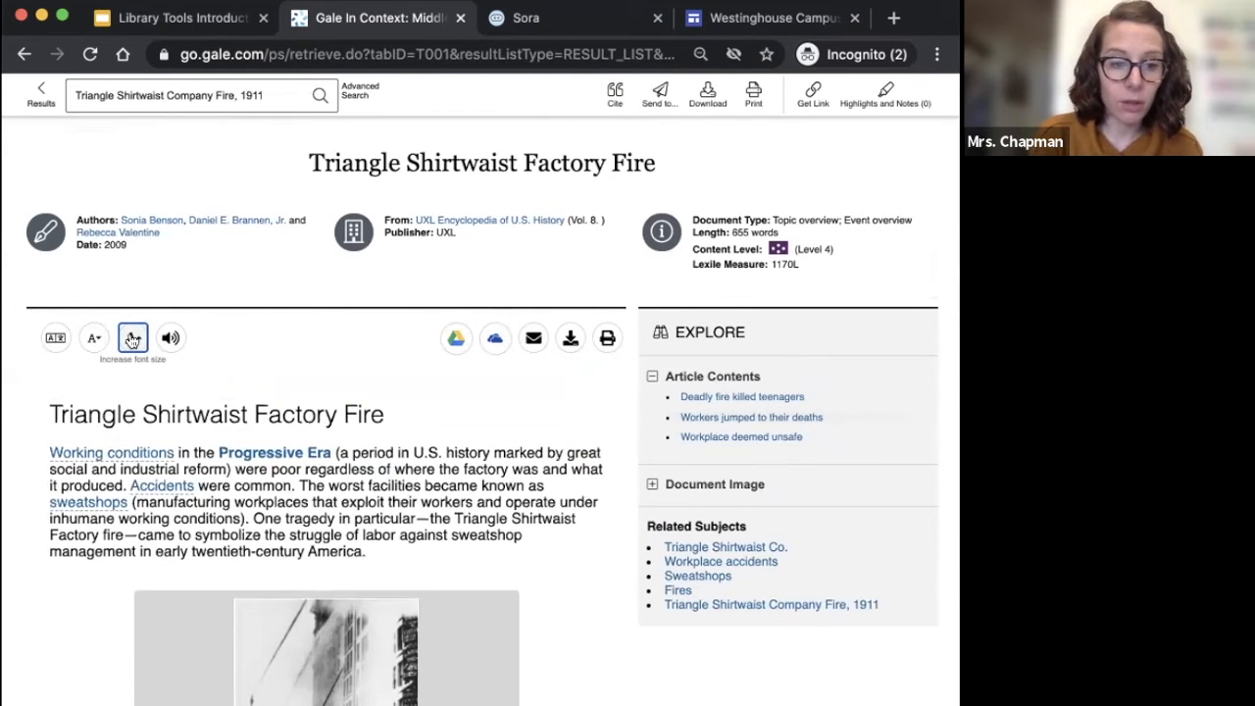
{"action": "left_click", "coordinate": [133, 338]}
{"action": "left_click", "coordinate": [95, 339]}
Step: Preview the article's translation into German, and cancel the translation
{"action": "left_click", "coordinate": [55, 339]}
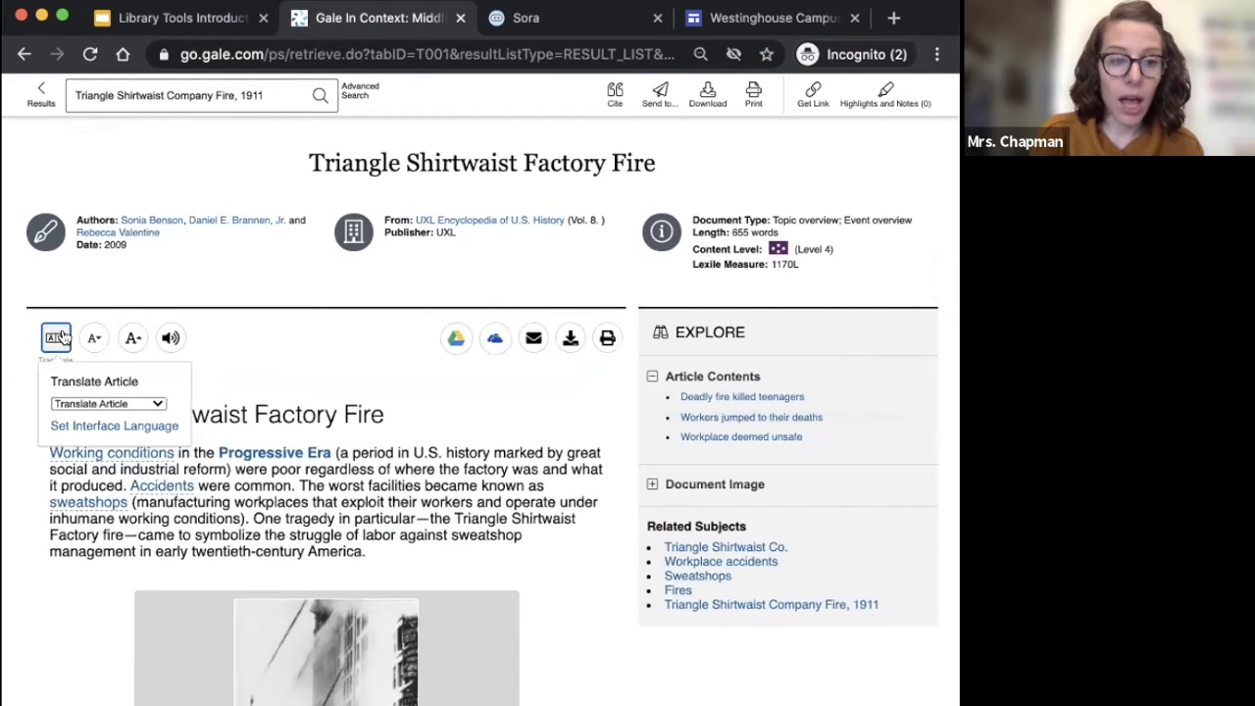
{"action": "left_click", "coordinate": [130, 404]}
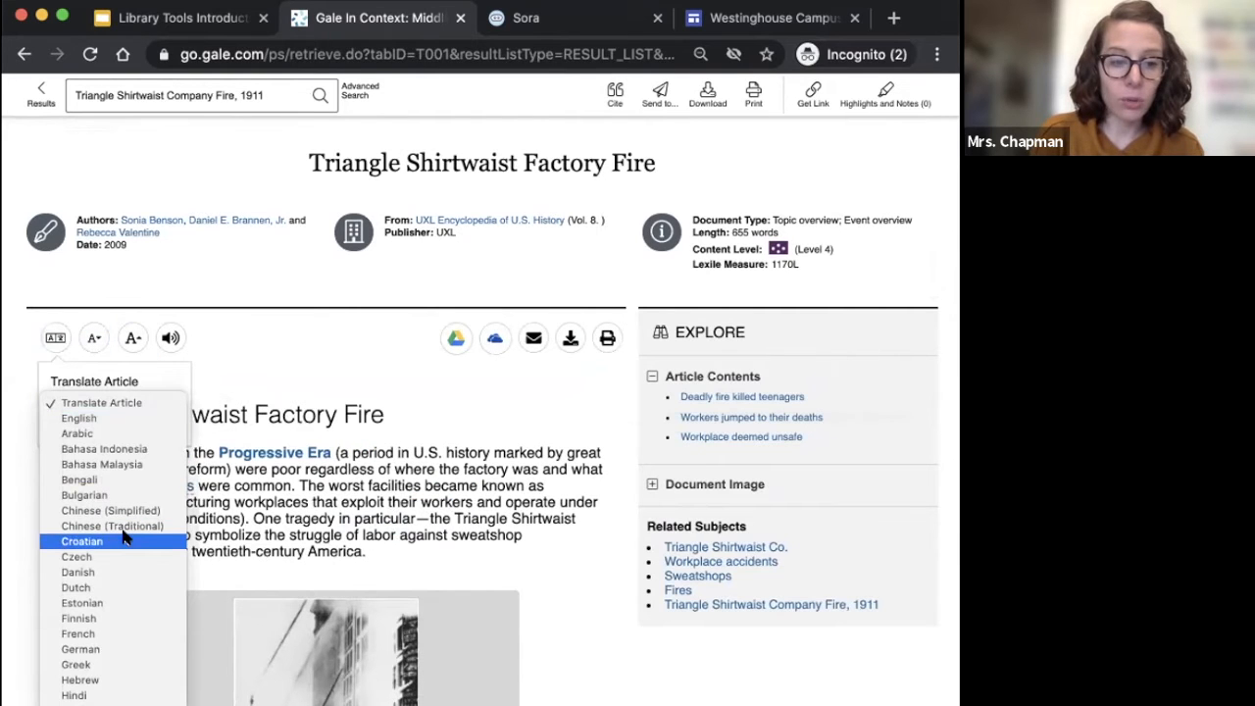
{"action": "left_click", "coordinate": [123, 644]}
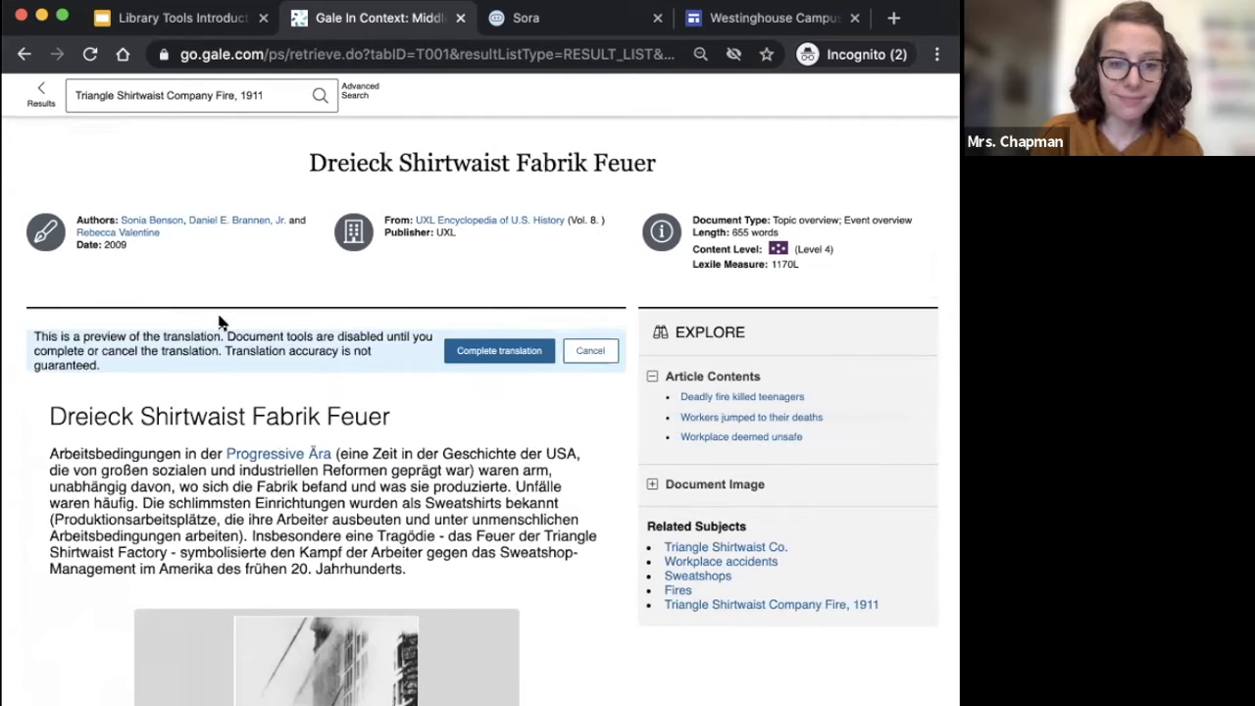
{"action": "left_click", "coordinate": [590, 350]}
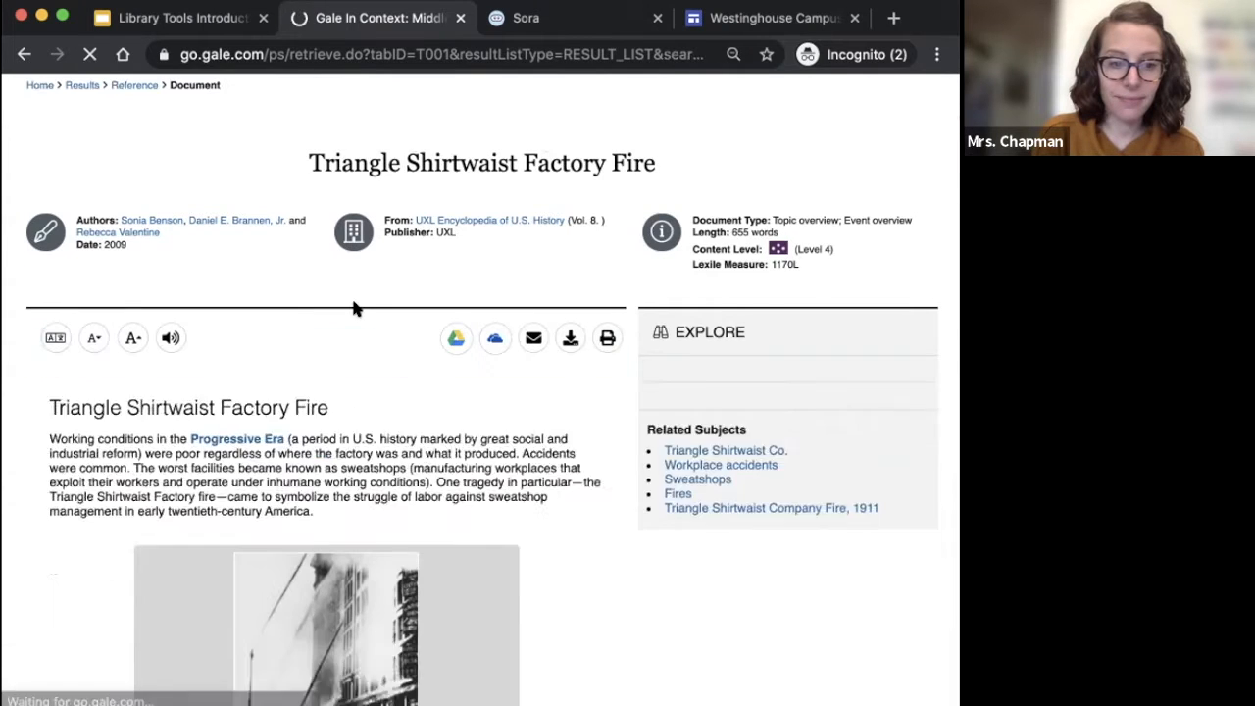
Step: Play the article aloud briefly, and highlight "was and" in the first paragraph in purple with the note "I like this quote!"
{"action": "left_click", "coordinate": [171, 339]}
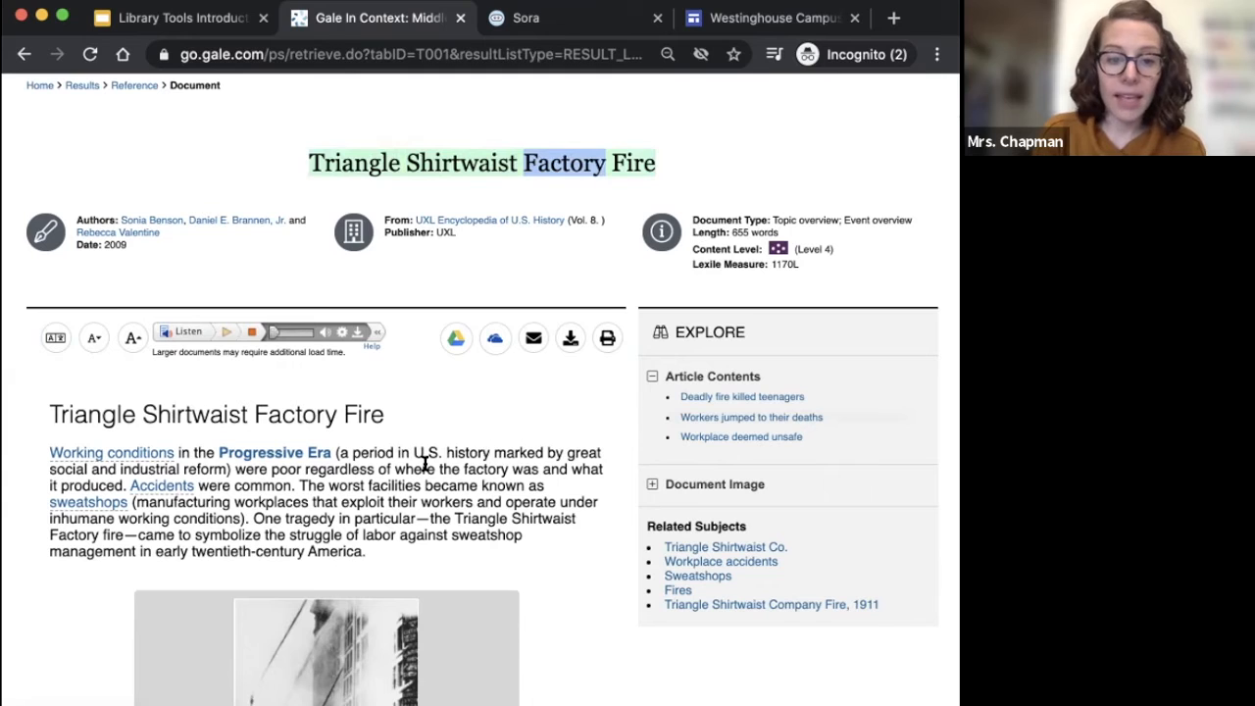
{"action": "left_click_drag", "start_coordinate": [510, 469], "coordinate": [572, 468]}
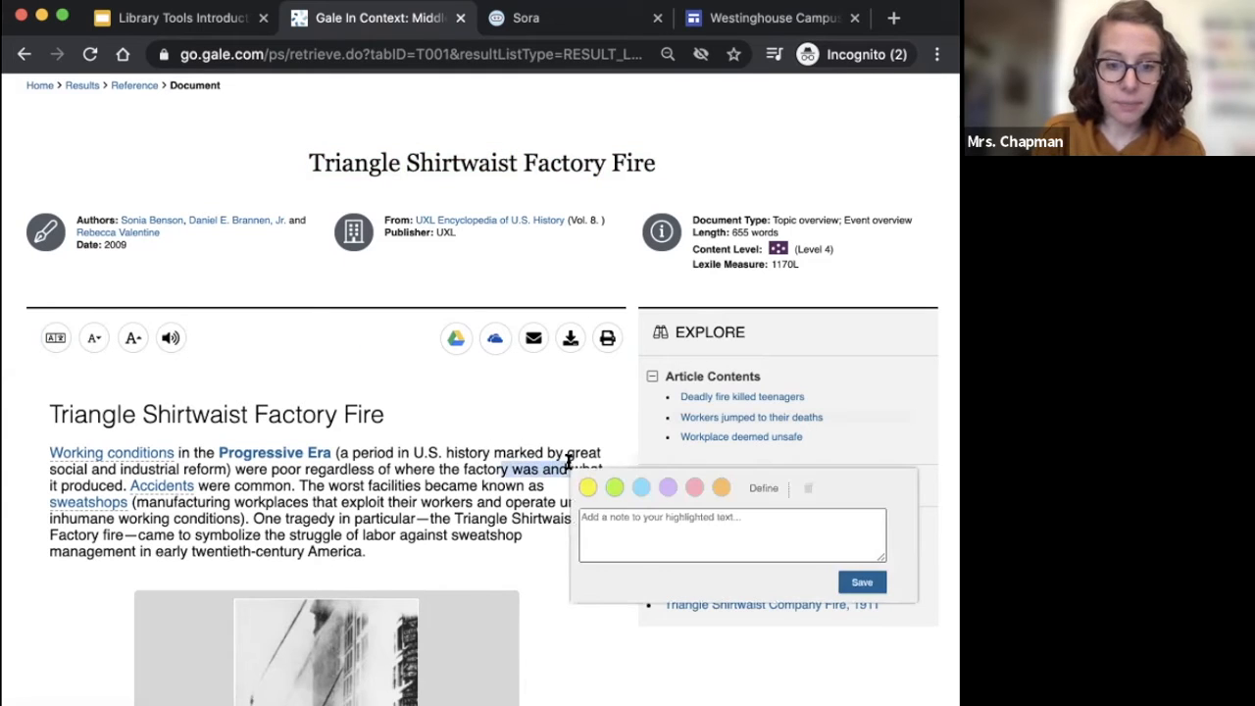
{"action": "left_click", "coordinate": [672, 522]}
{"action": "type", "text": "I like this quote!"}
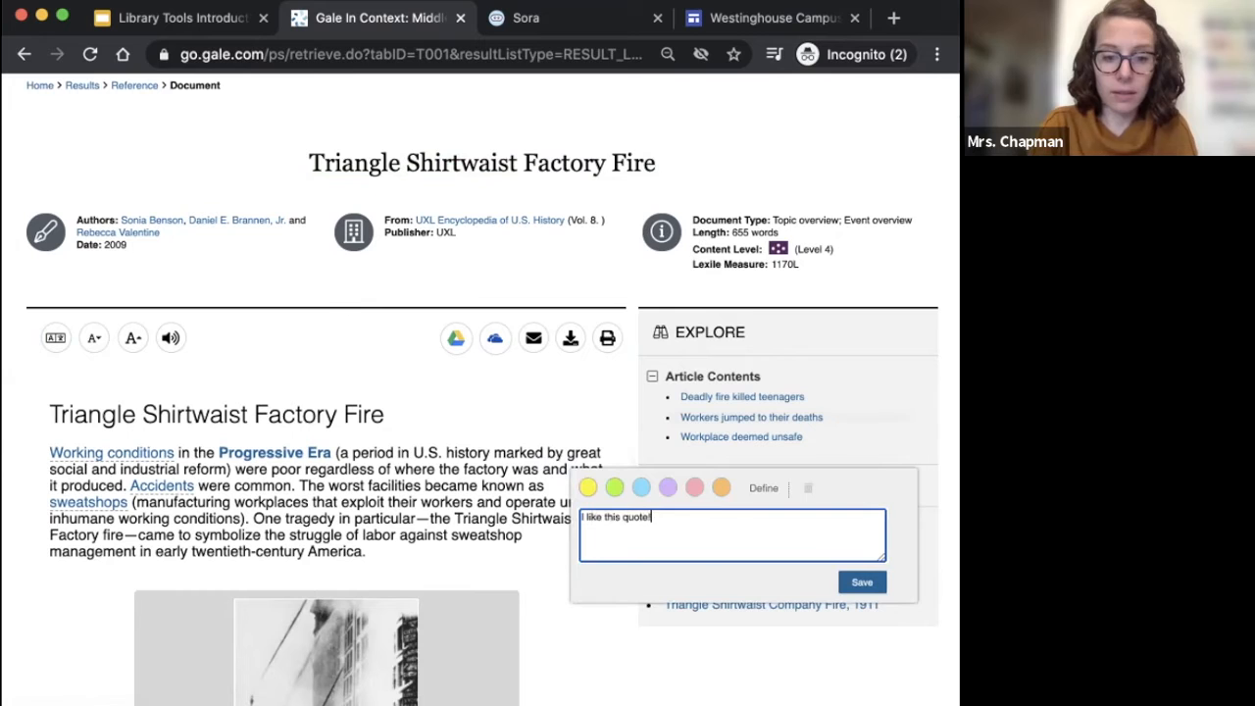
{"action": "left_click", "coordinate": [668, 487]}
{"action": "left_click", "coordinate": [862, 583]}
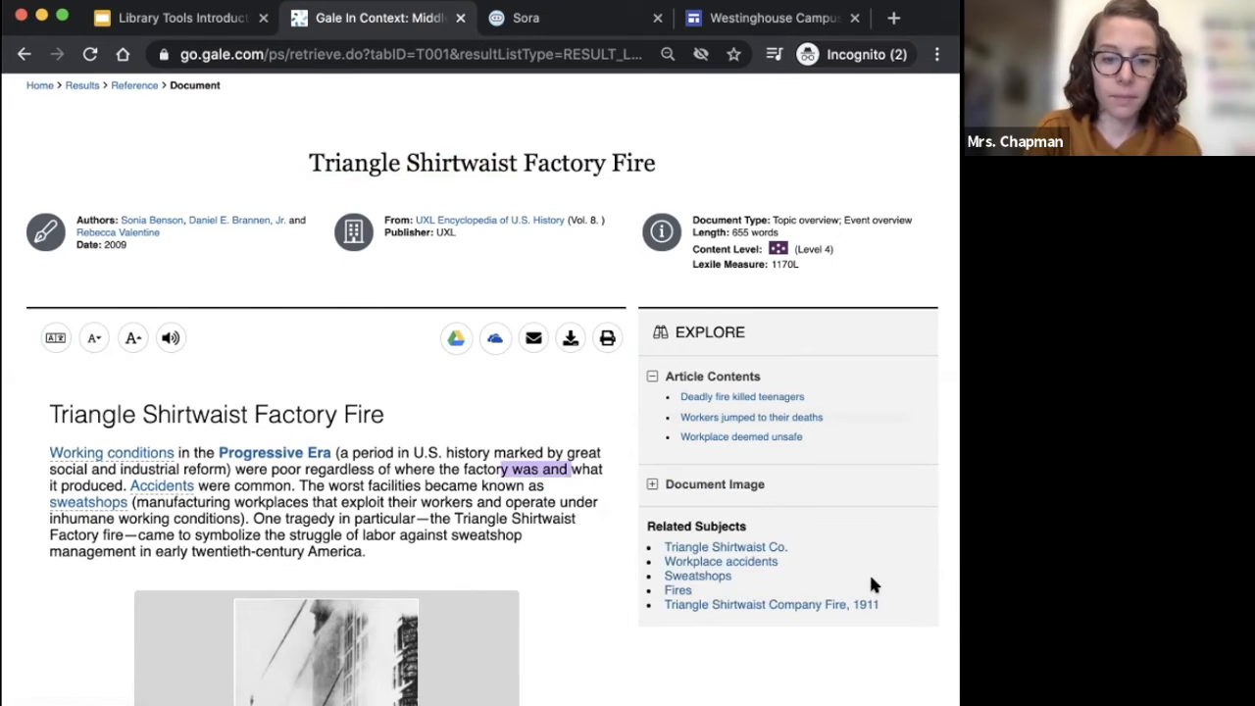
Step: Look at the article's email sending form, and close it without sending anything
{"action": "scroll", "coordinate": [712, 344], "scroll_direction": "up", "scroll_amount": 2}
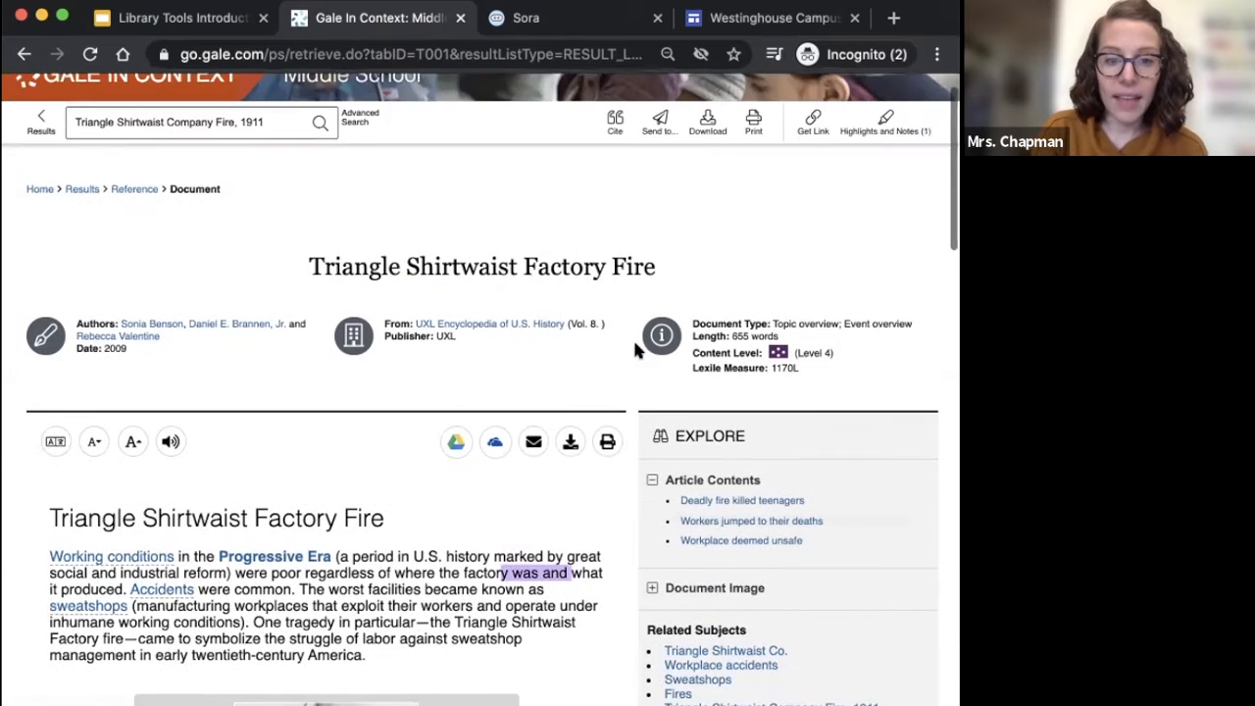
{"action": "left_click", "coordinate": [665, 122]}
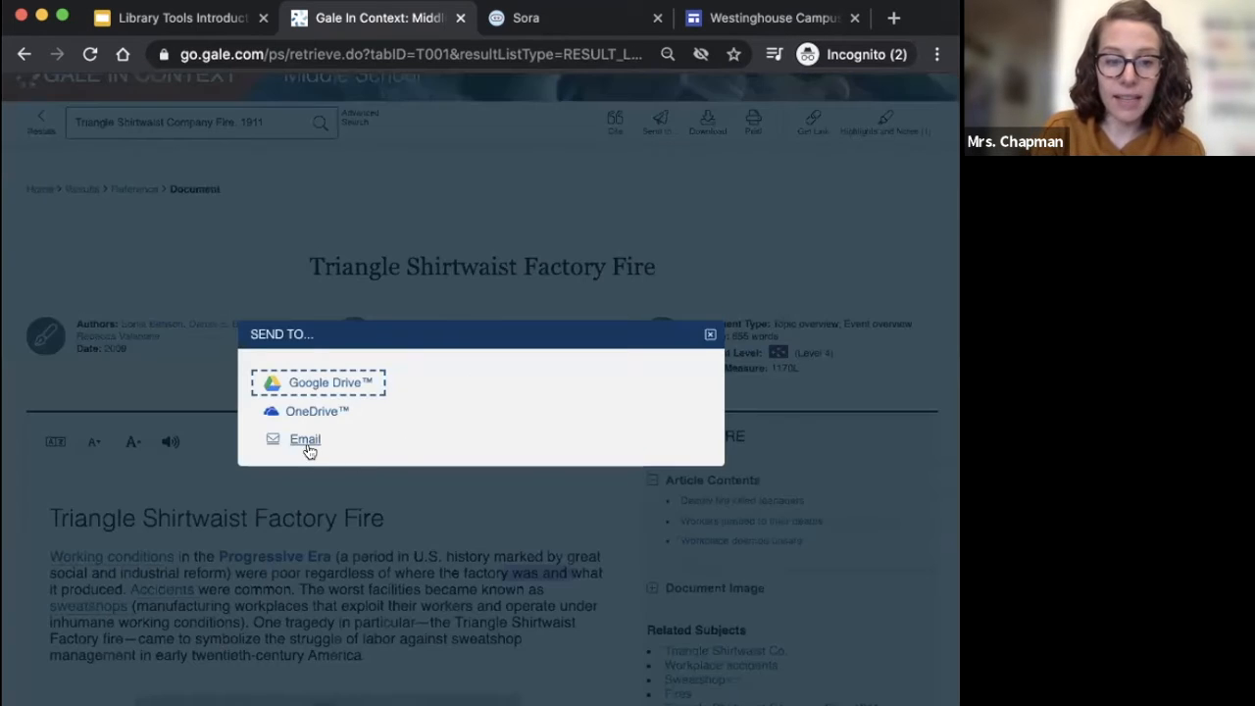
{"action": "left_click", "coordinate": [306, 442]}
{"action": "scroll", "coordinate": [400, 471], "scroll_direction": "down", "scroll_amount": 3}
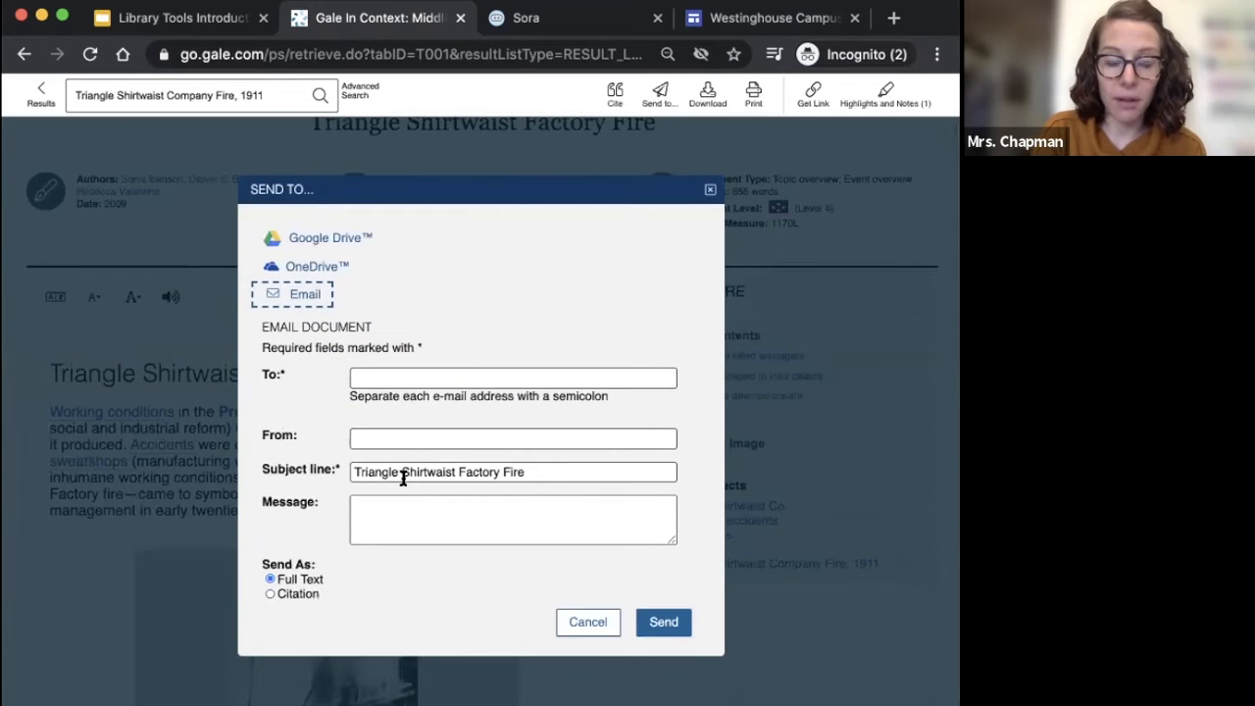
{"action": "left_click", "coordinate": [710, 190]}
Step: Copy the article's complete MLA 8th Edition source citation from the end of the document
{"action": "scroll", "coordinate": [638, 299], "scroll_direction": "down", "scroll_amount": 5}
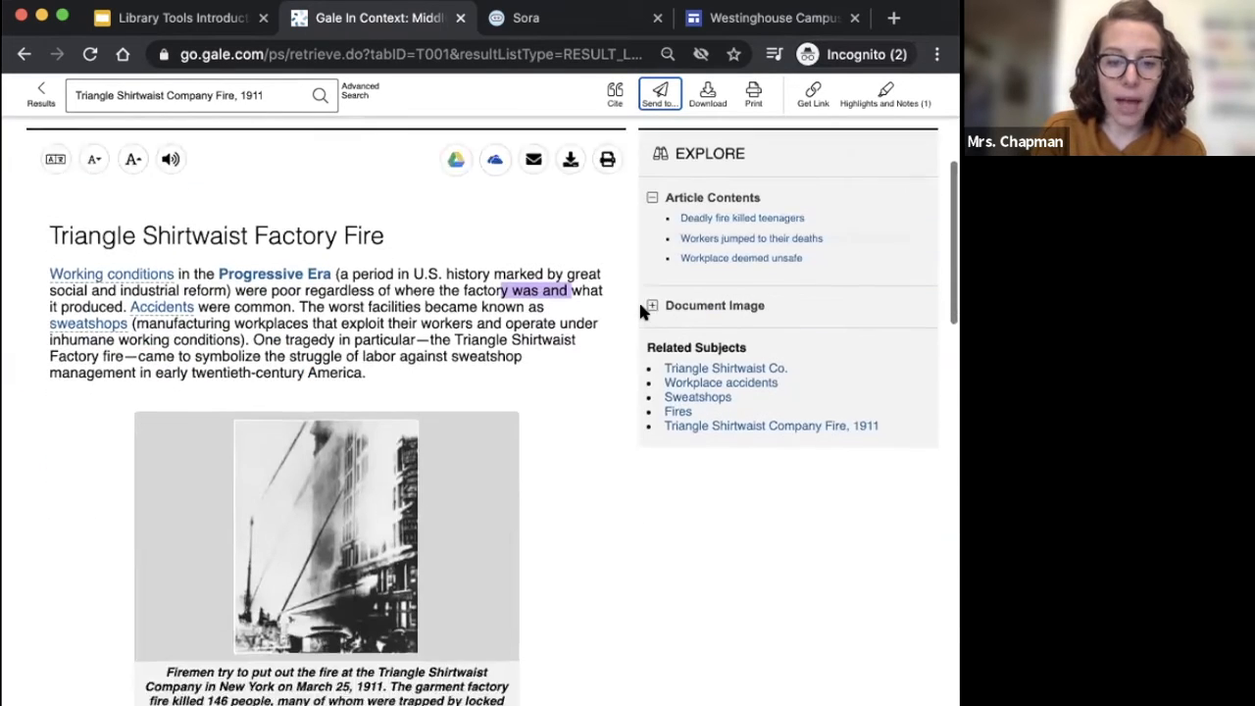
{"action": "scroll", "coordinate": [640, 306], "scroll_direction": "down", "scroll_amount": 20}
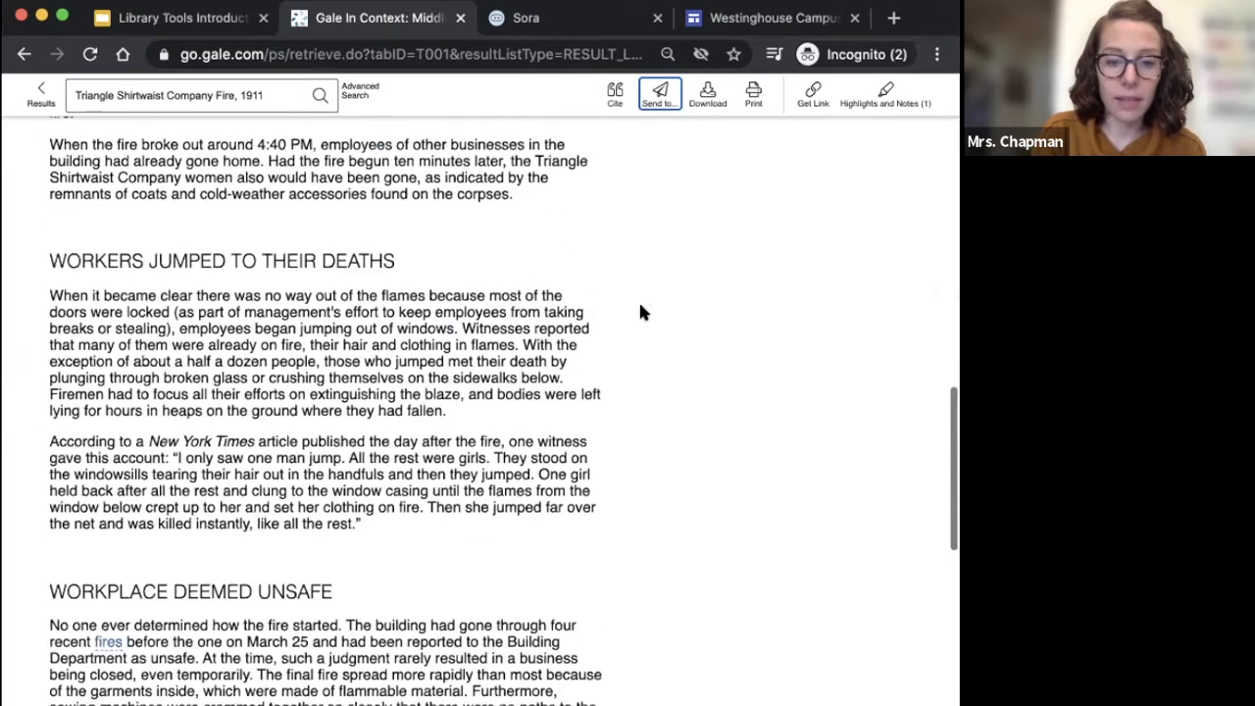
{"action": "scroll", "coordinate": [640, 312], "scroll_direction": "down", "scroll_amount": 3}
{"action": "left_click_drag", "start_coordinate": [443, 380], "coordinate": [78, 331]}
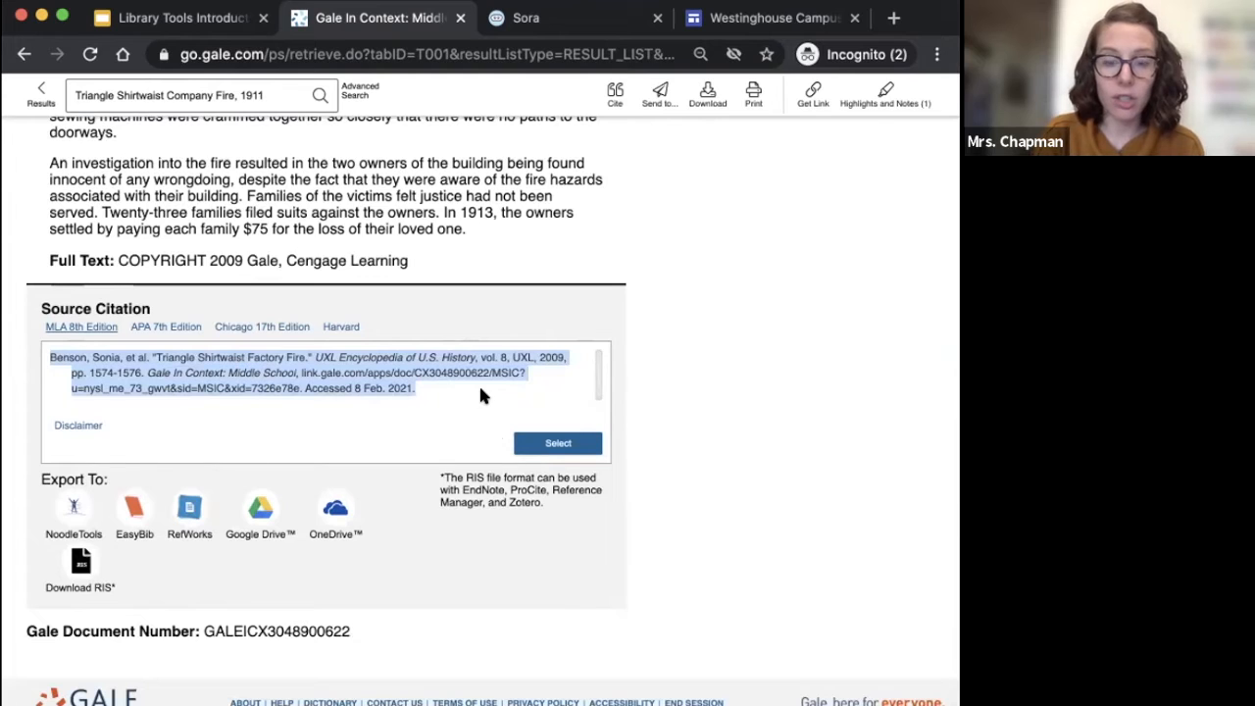
{"action": "left_click", "coordinate": [576, 442]}
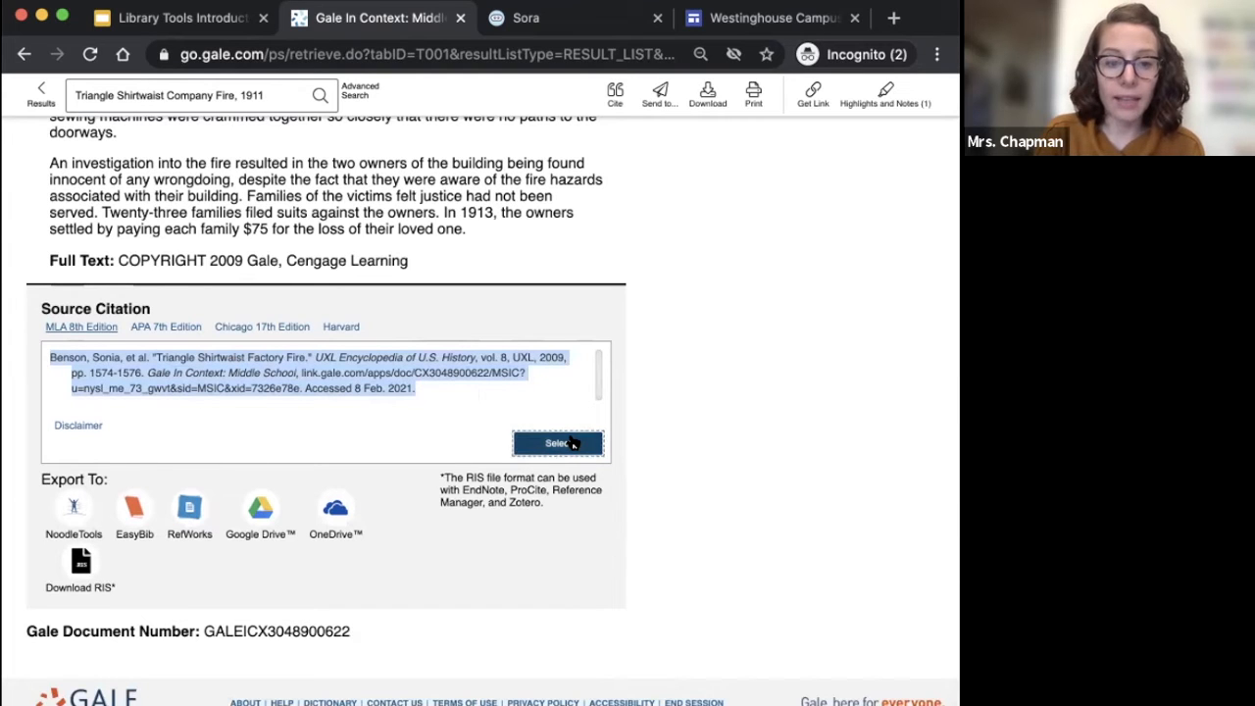
{"action": "right_click", "coordinate": [416, 362]}
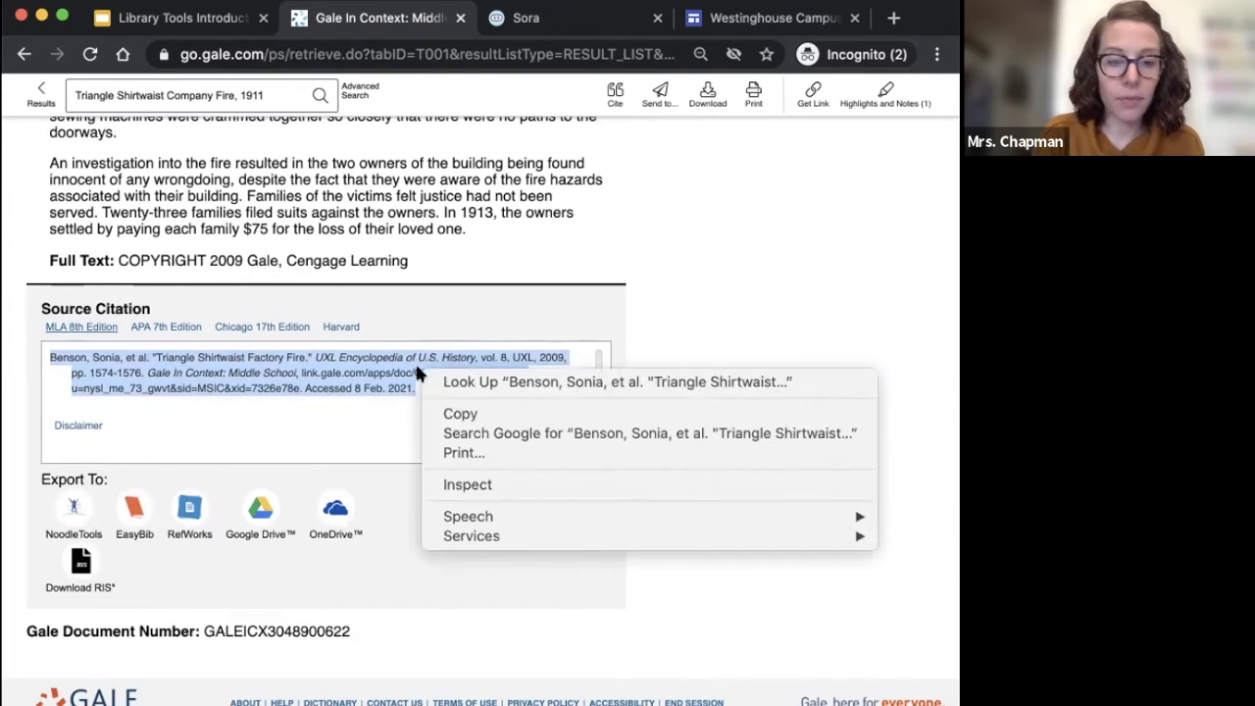
{"action": "left_click", "coordinate": [459, 415]}
{"action": "left_click", "coordinate": [633, 314]}
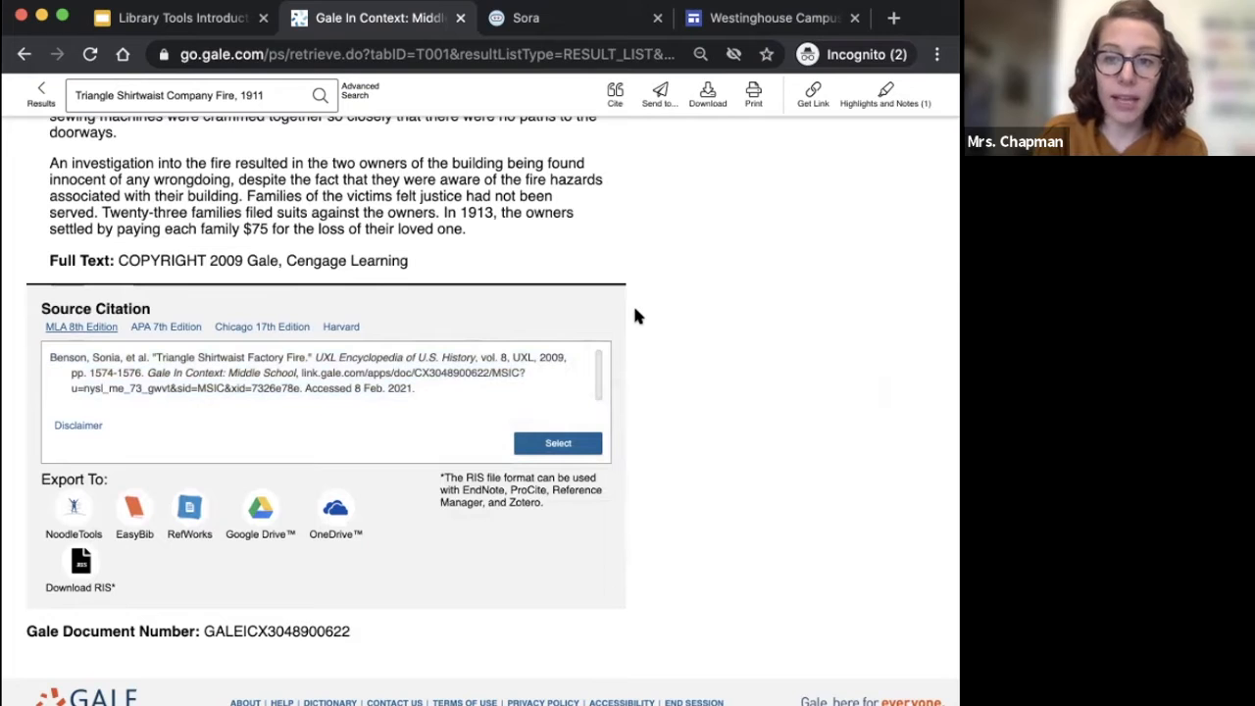
Step: Check the "School databases v. BPL" slide, and switch to the Westinghouse Campus Library site to browse its Gale databases
{"action": "left_click", "coordinate": [223, 26]}
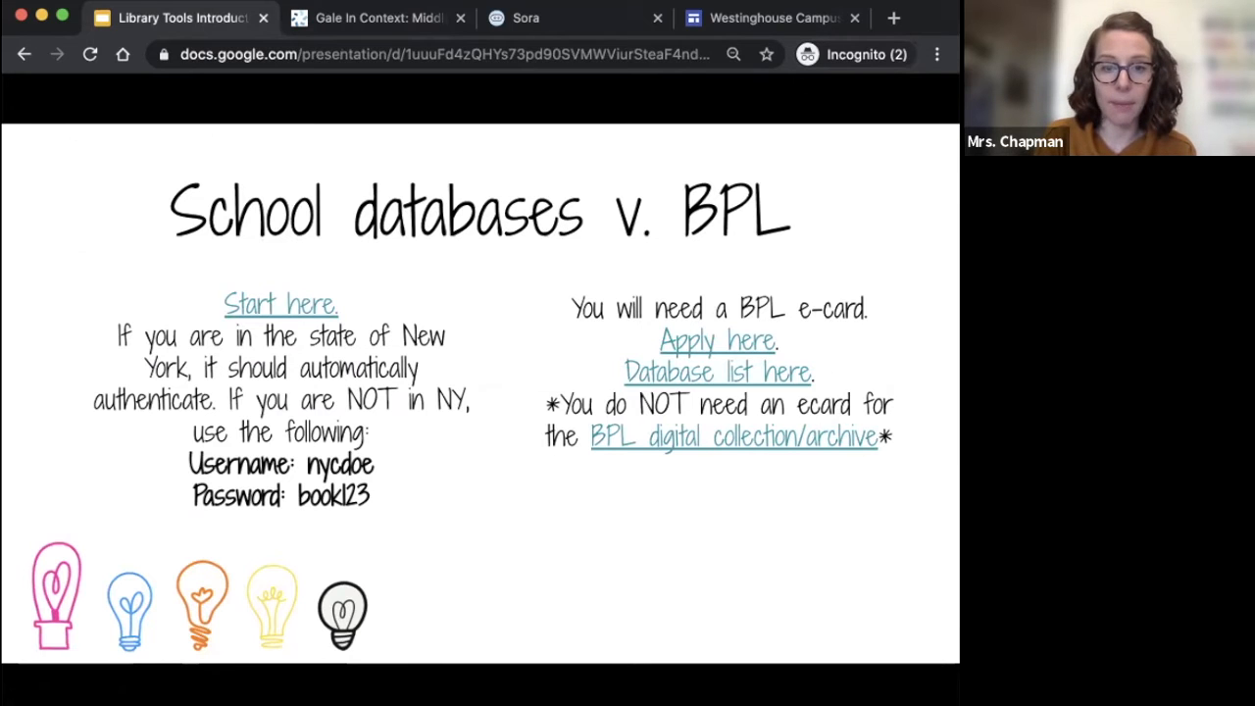
{"action": "left_click", "coordinate": [778, 19]}
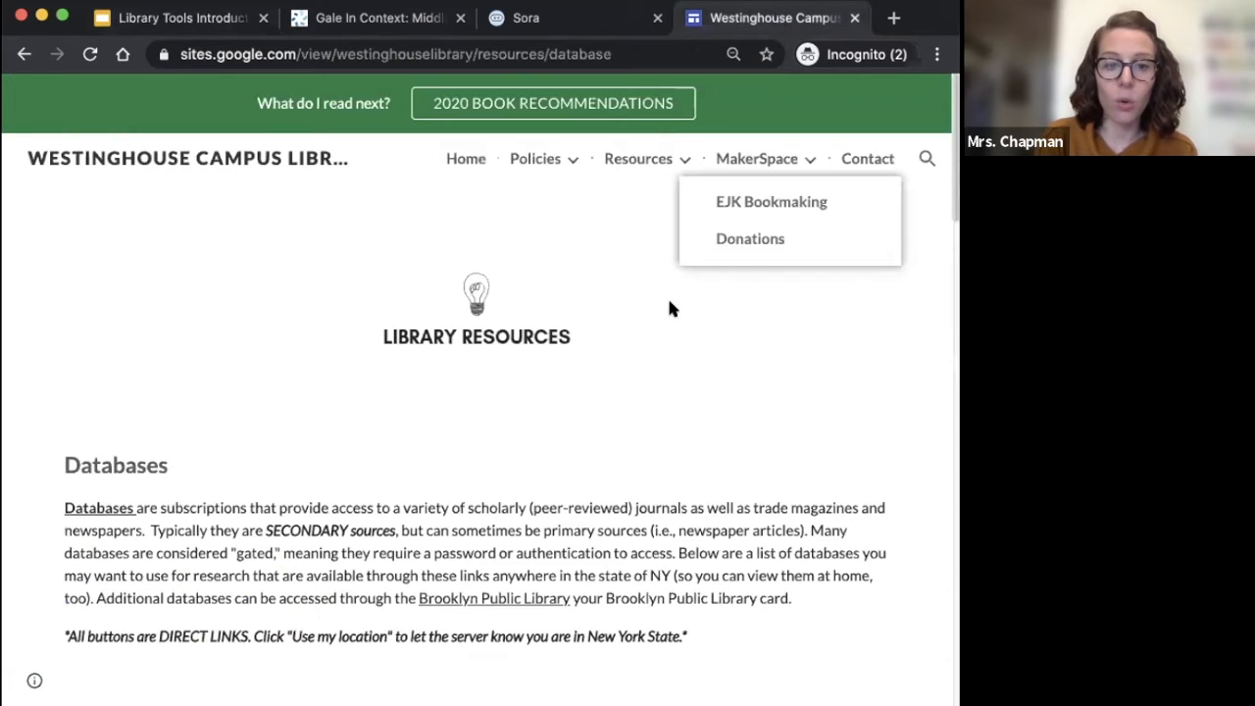
{"action": "left_click", "coordinate": [655, 158]}
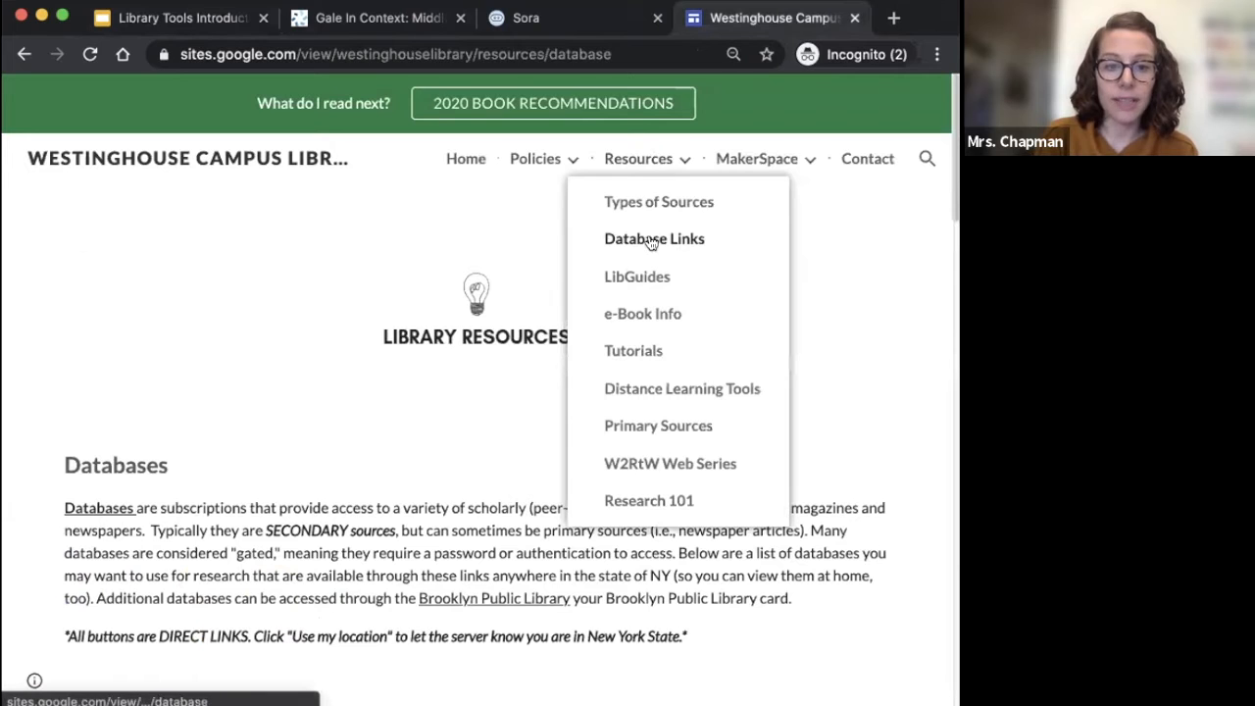
{"action": "scroll", "coordinate": [398, 304], "scroll_direction": "down", "scroll_amount": 5}
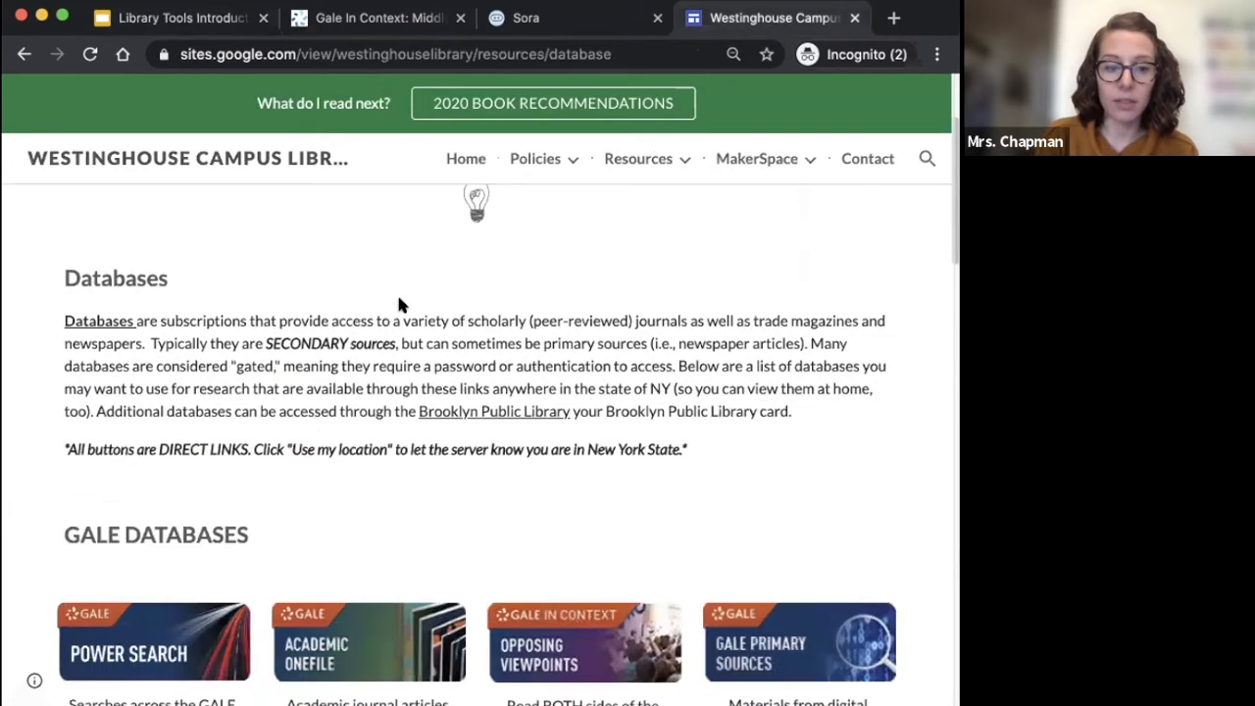
{"action": "scroll", "coordinate": [398, 305], "scroll_direction": "down", "scroll_amount": 2}
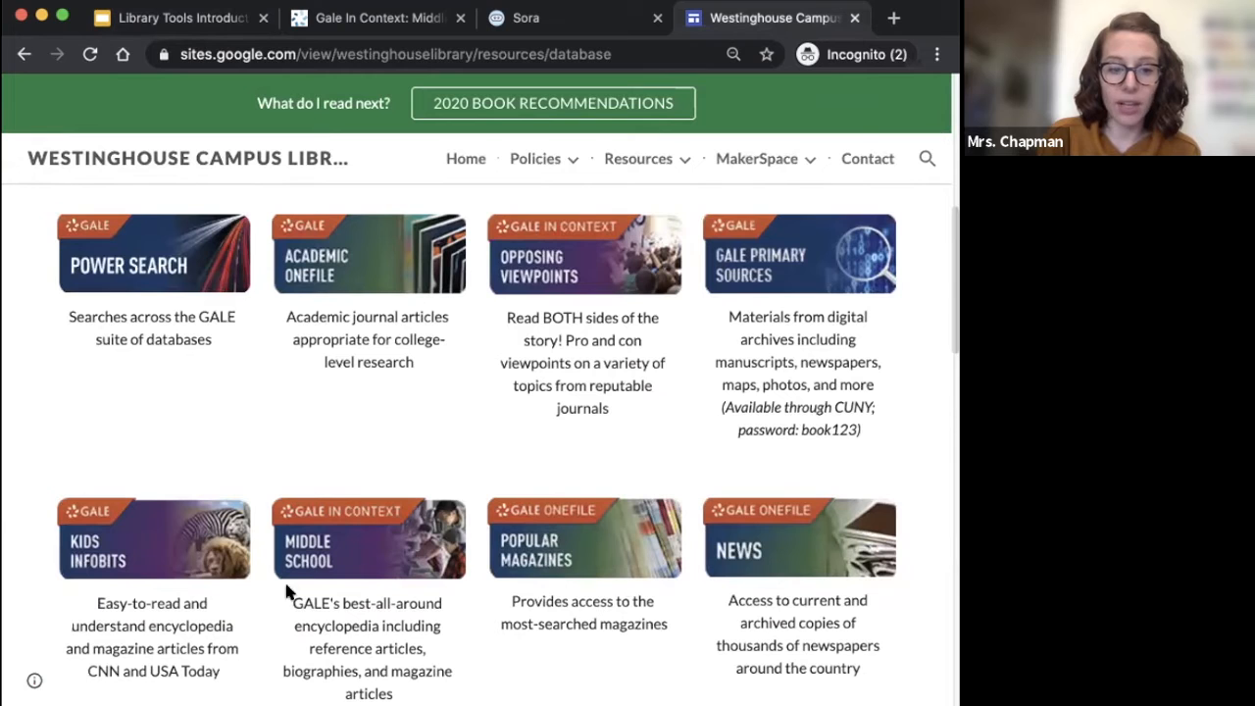
Step: Look through the library page's Infobase, public library and encyclopedia resources beyond the Gale databases
{"action": "scroll", "coordinate": [415, 535], "scroll_direction": "down", "scroll_amount": 10}
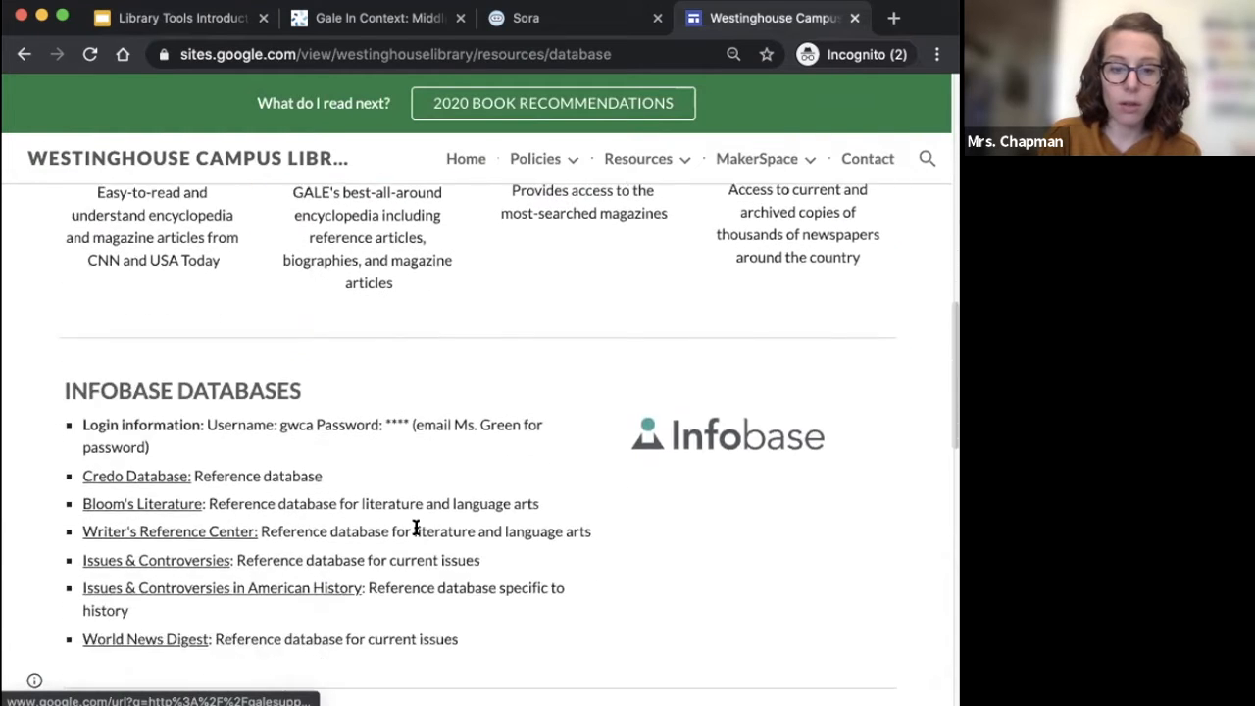
{"action": "scroll", "coordinate": [414, 534], "scroll_direction": "down", "scroll_amount": 5}
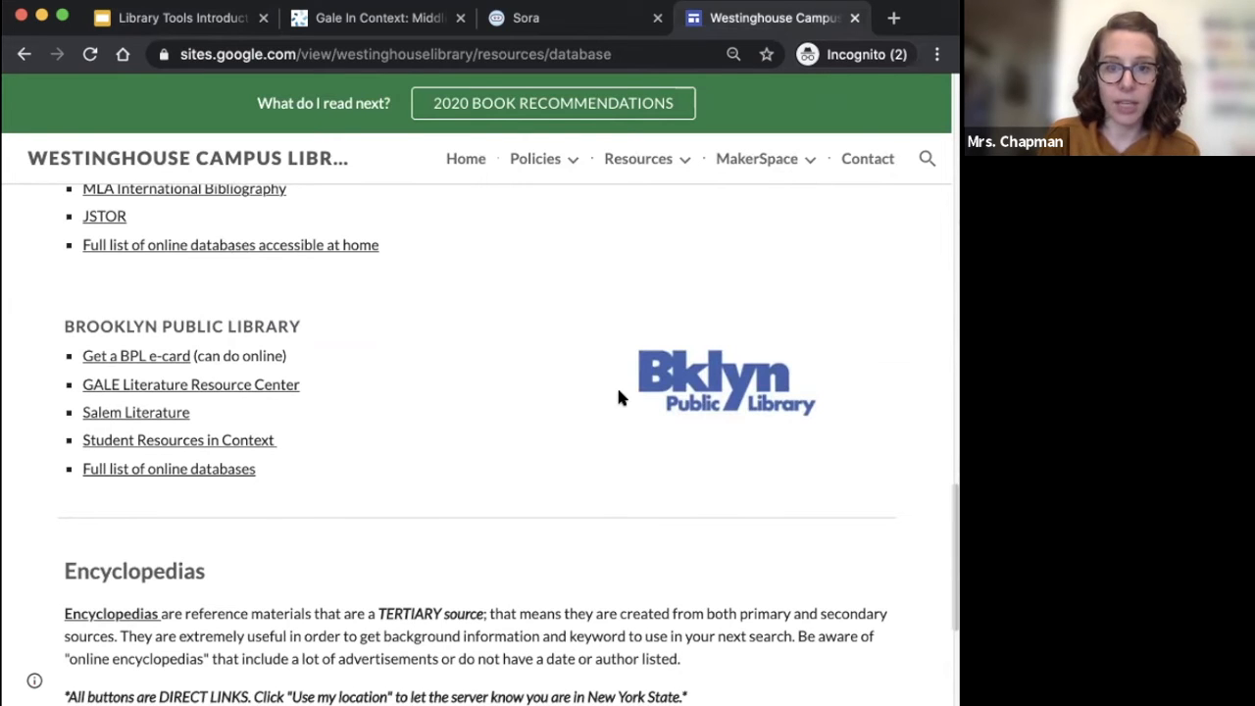
{"action": "scroll", "coordinate": [602, 279], "scroll_direction": "up", "scroll_amount": 10}
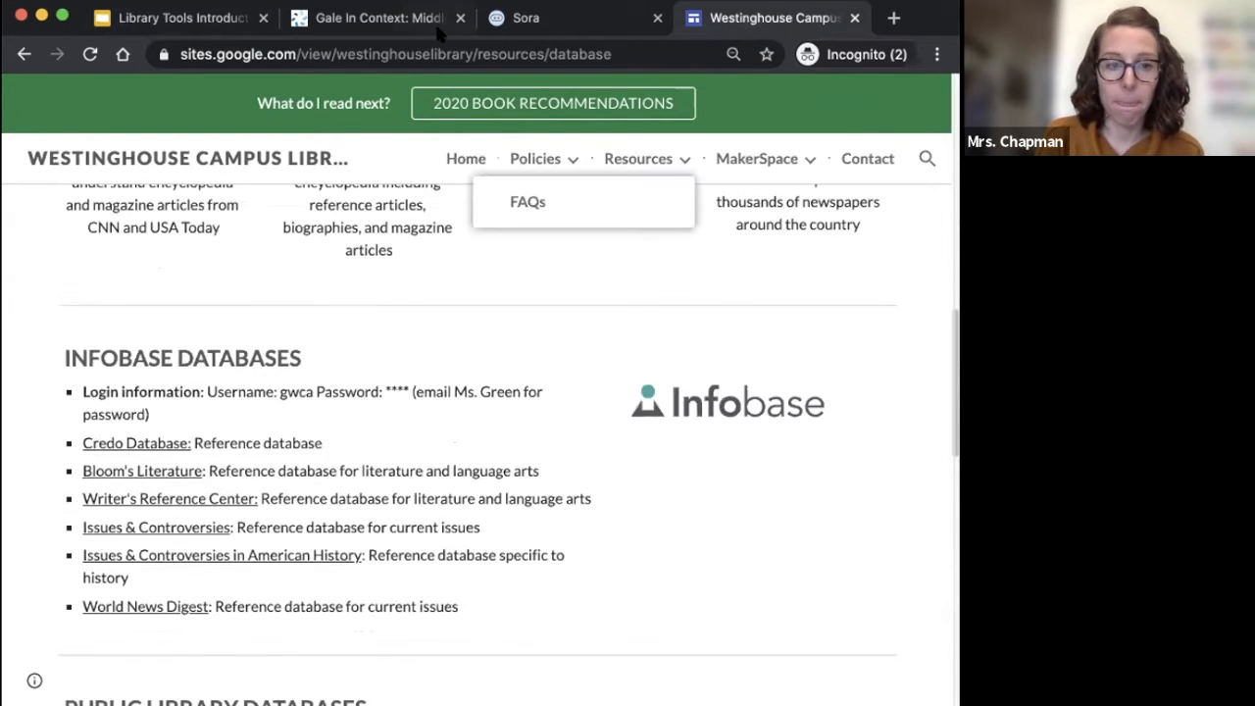
Step: Switch to the Library Tools Introduction slides and present Sora's app and web browser options and the NYCDOE login slide
{"action": "left_click", "coordinate": [179, 11]}
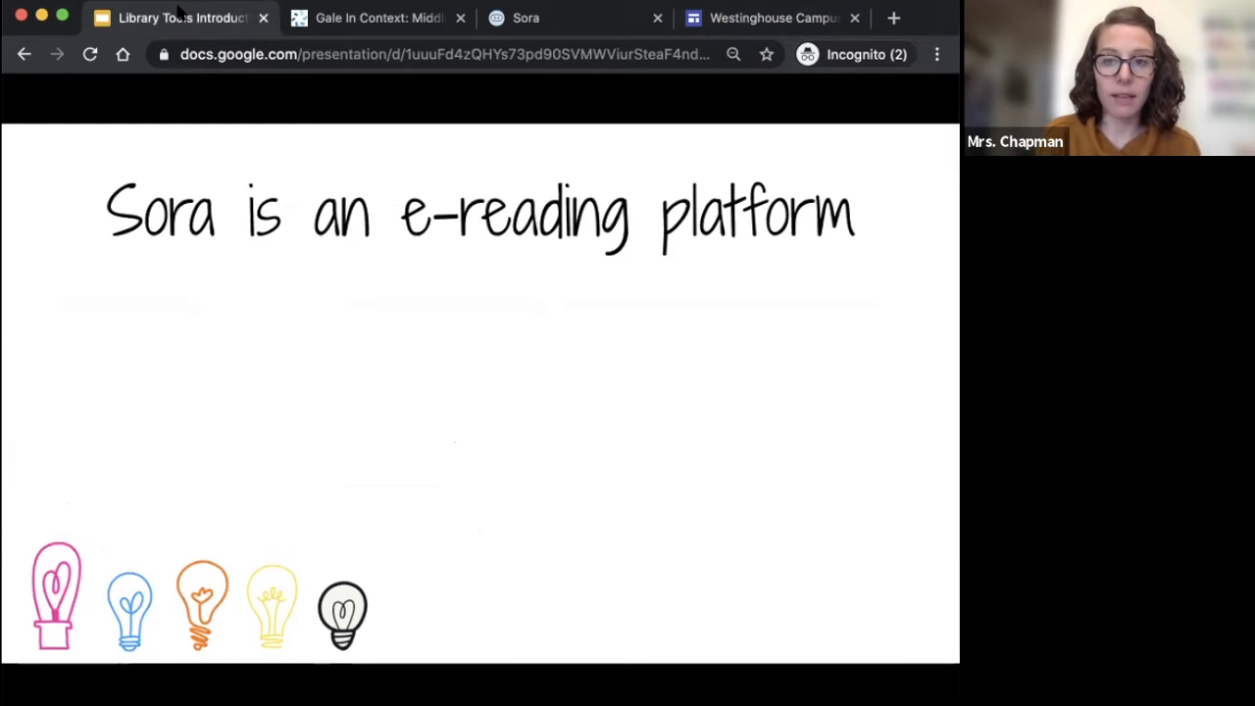
{"action": "key", "text": "Right"}
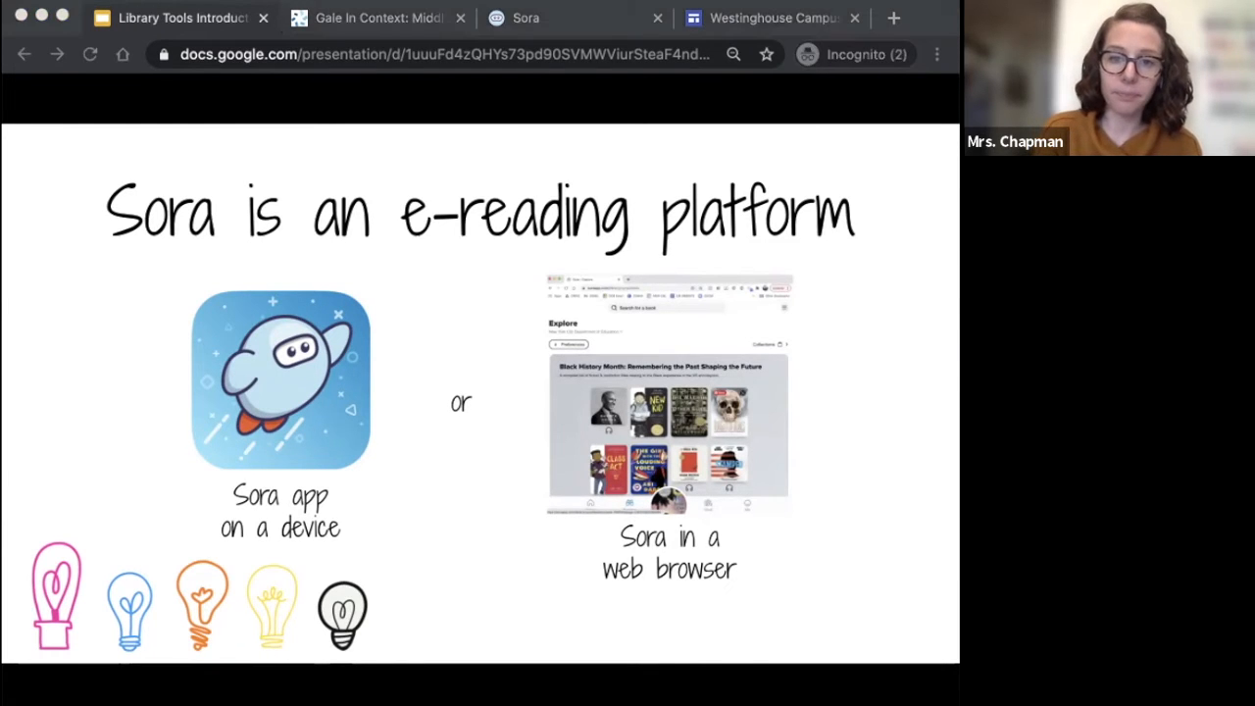
{"action": "key", "text": "Right"}
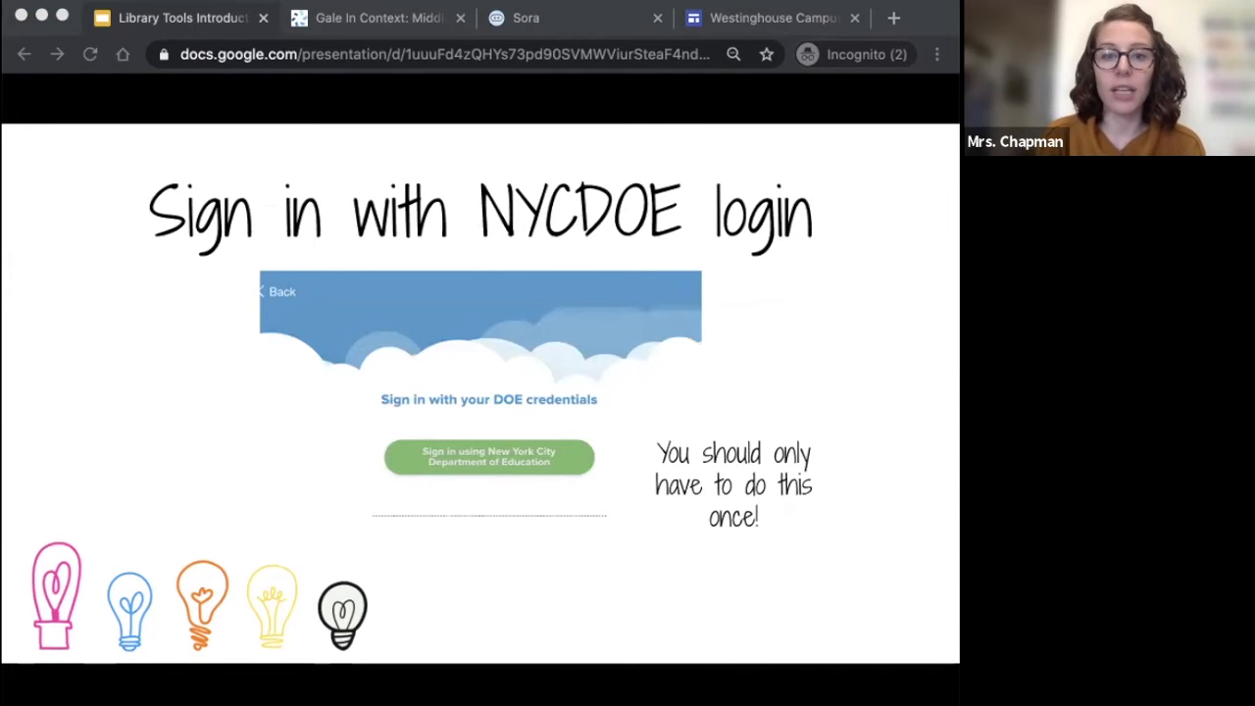
Step: Present the search and explore, preview, and borrow slide on Sora, and reveal the first Sora FAQs point about spelling
{"action": "key", "text": "Right"}
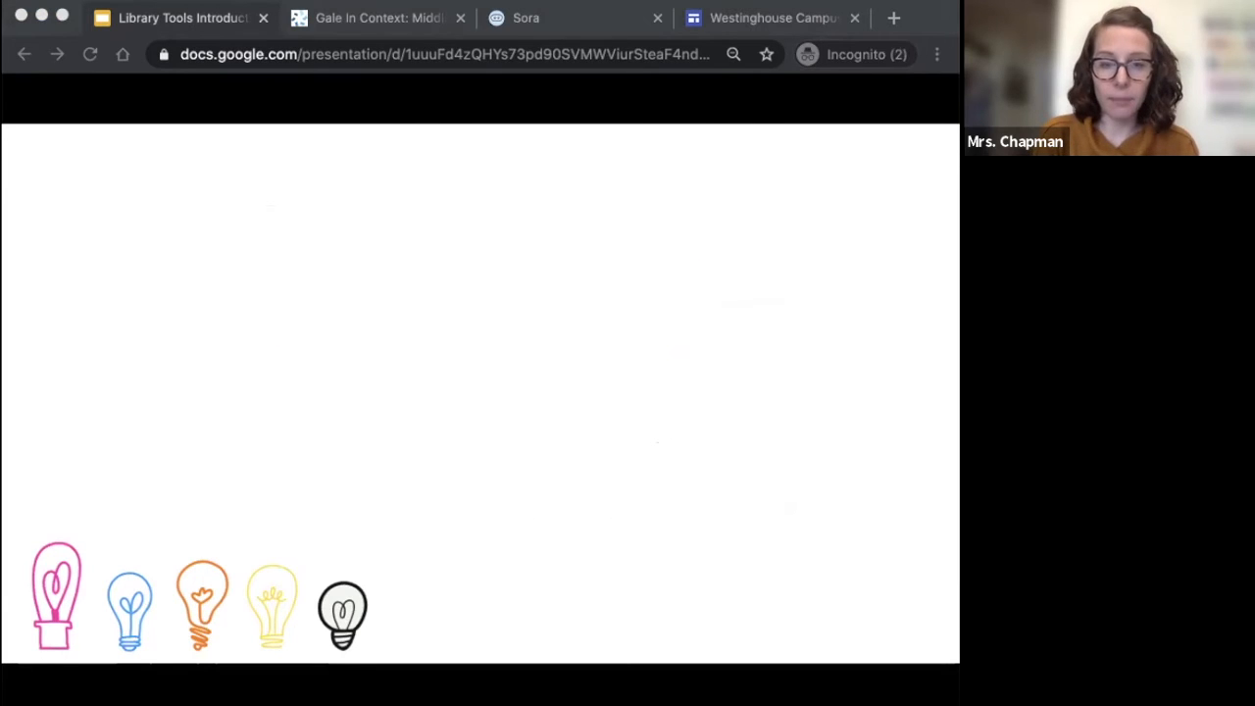
{"action": "key", "text": "Right"}
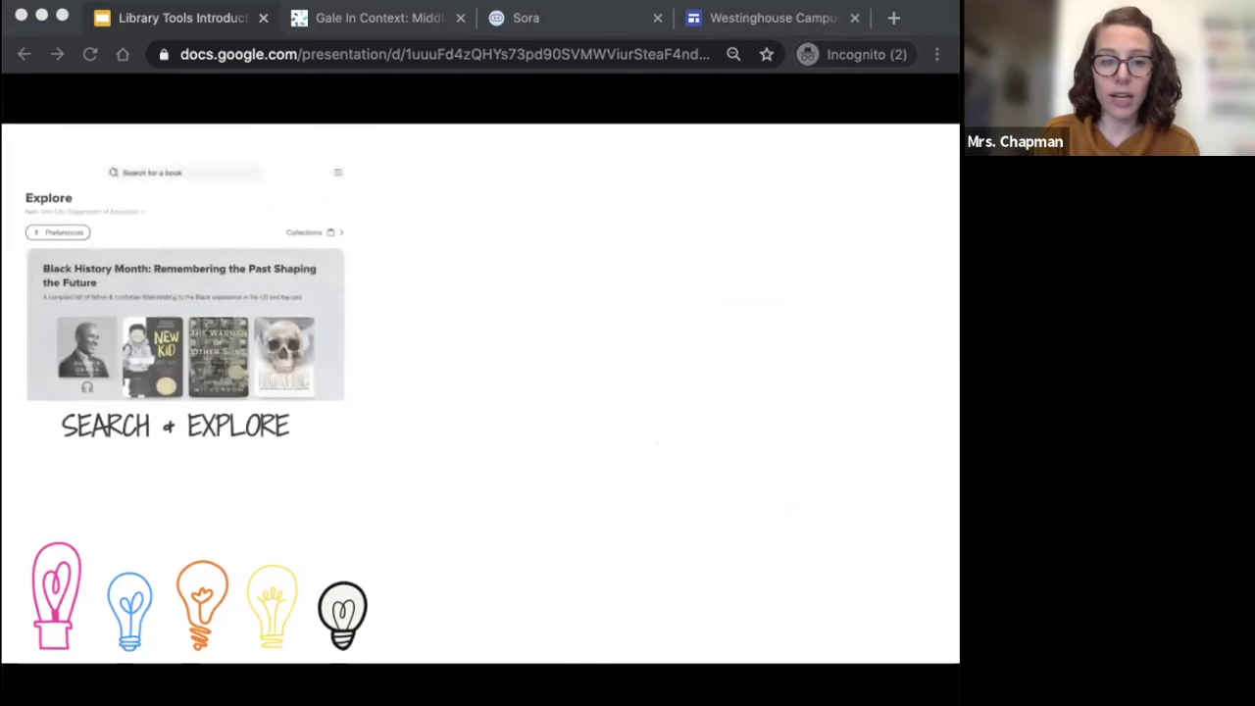
{"action": "key", "text": "Right"}
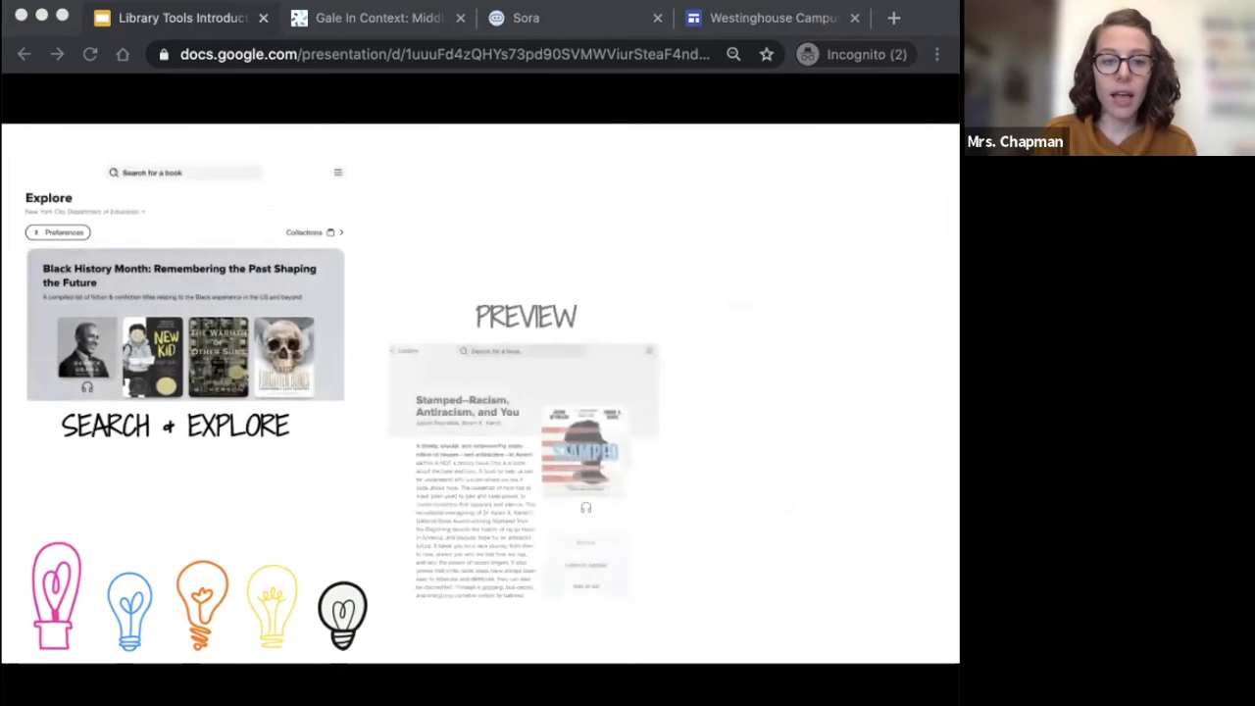
{"action": "key", "text": "Right"}
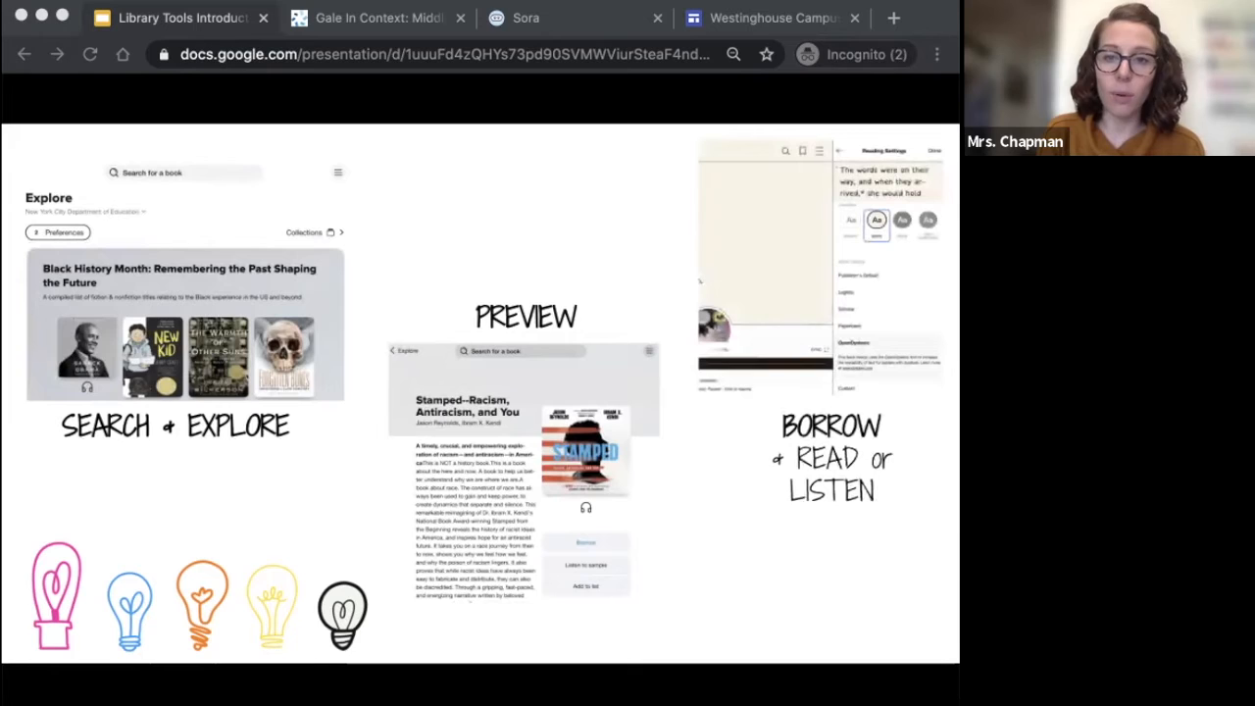
{"action": "key", "text": "Right"}
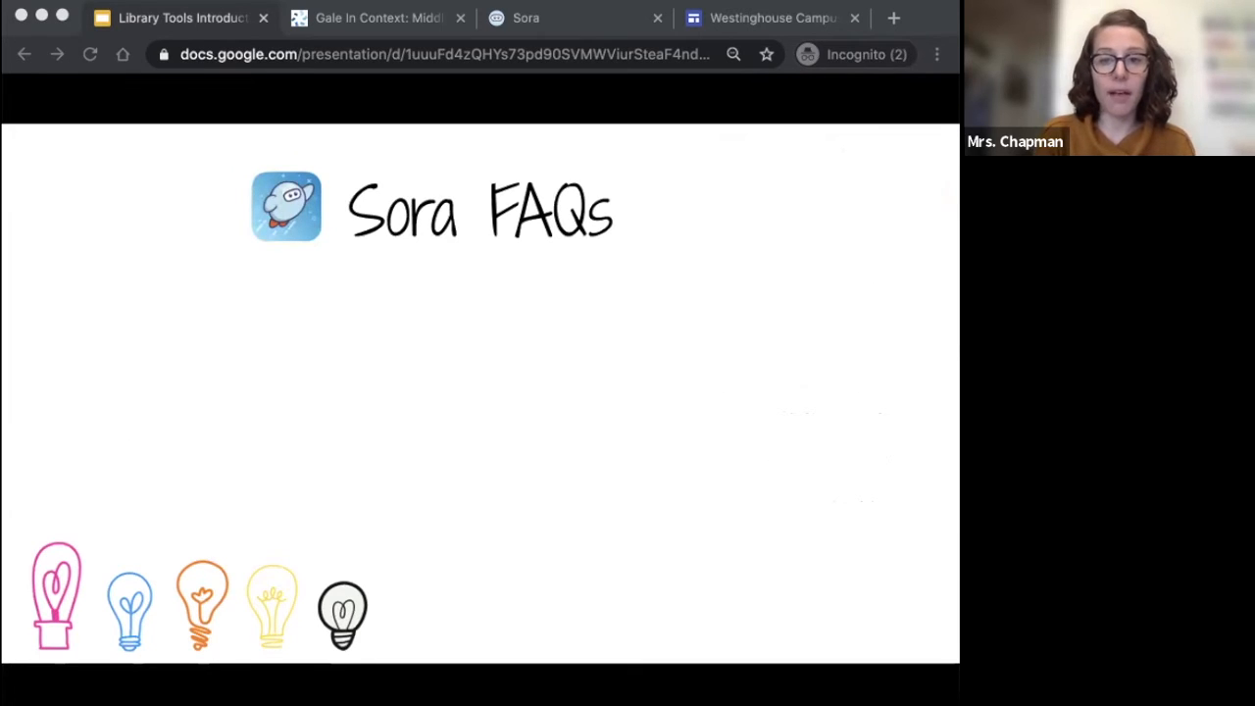
{"action": "key", "text": "Right"}
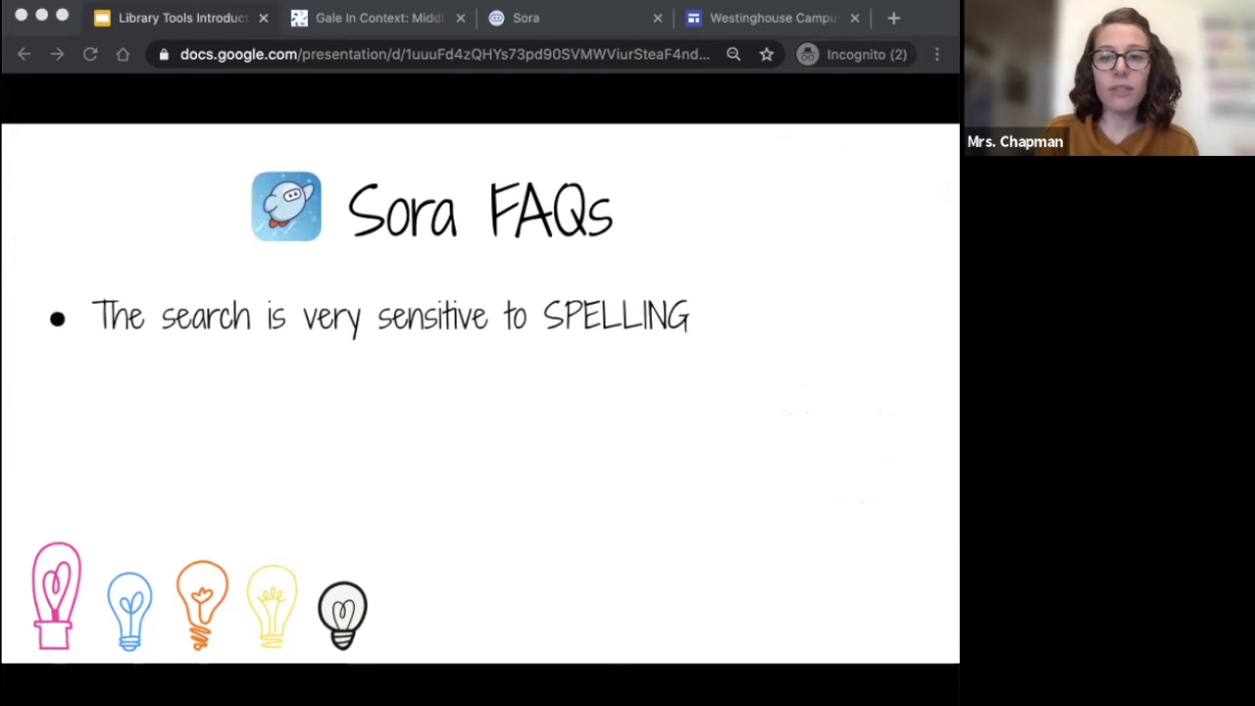
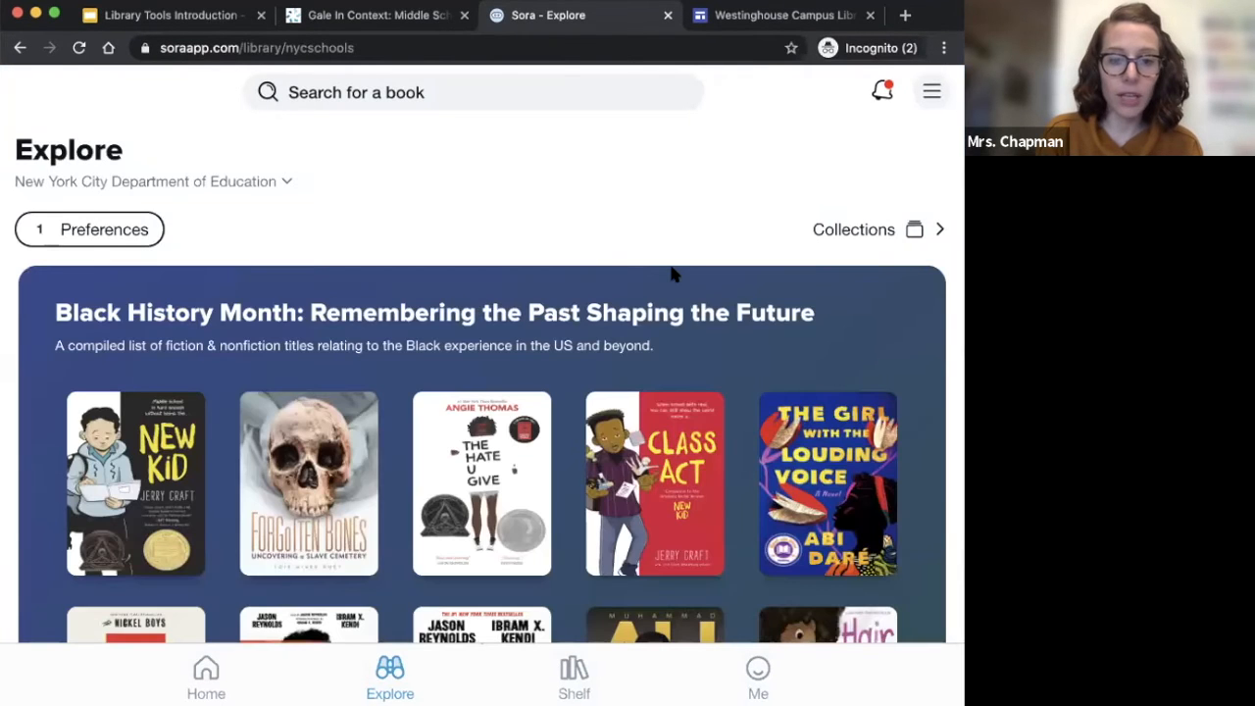
Step: Browse Sora's Explore page in the New York City Department of Education library, from Black History Month to the 2021 Youth Media Awards collection
{"action": "scroll", "coordinate": [654, 302], "scroll_direction": "down", "scroll_amount": 4}
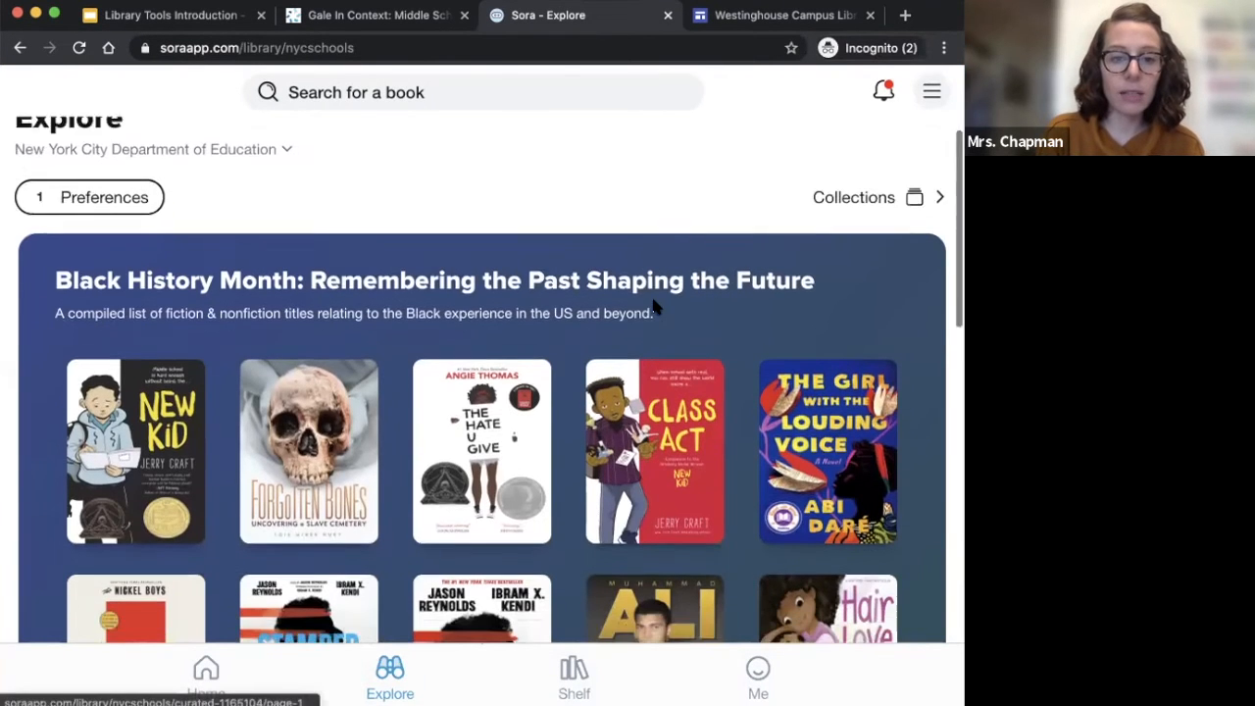
{"action": "scroll", "coordinate": [653, 307], "scroll_direction": "down", "scroll_amount": 10}
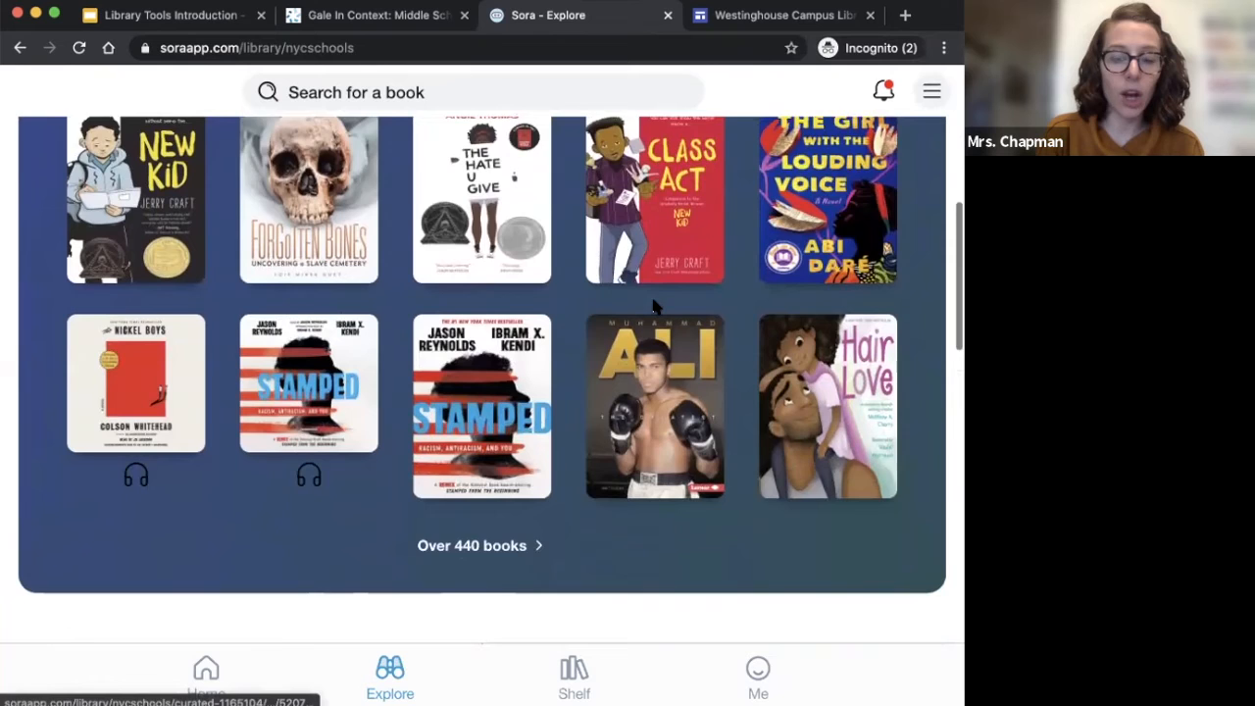
{"action": "scroll", "coordinate": [655, 309], "scroll_direction": "down", "scroll_amount": 10}
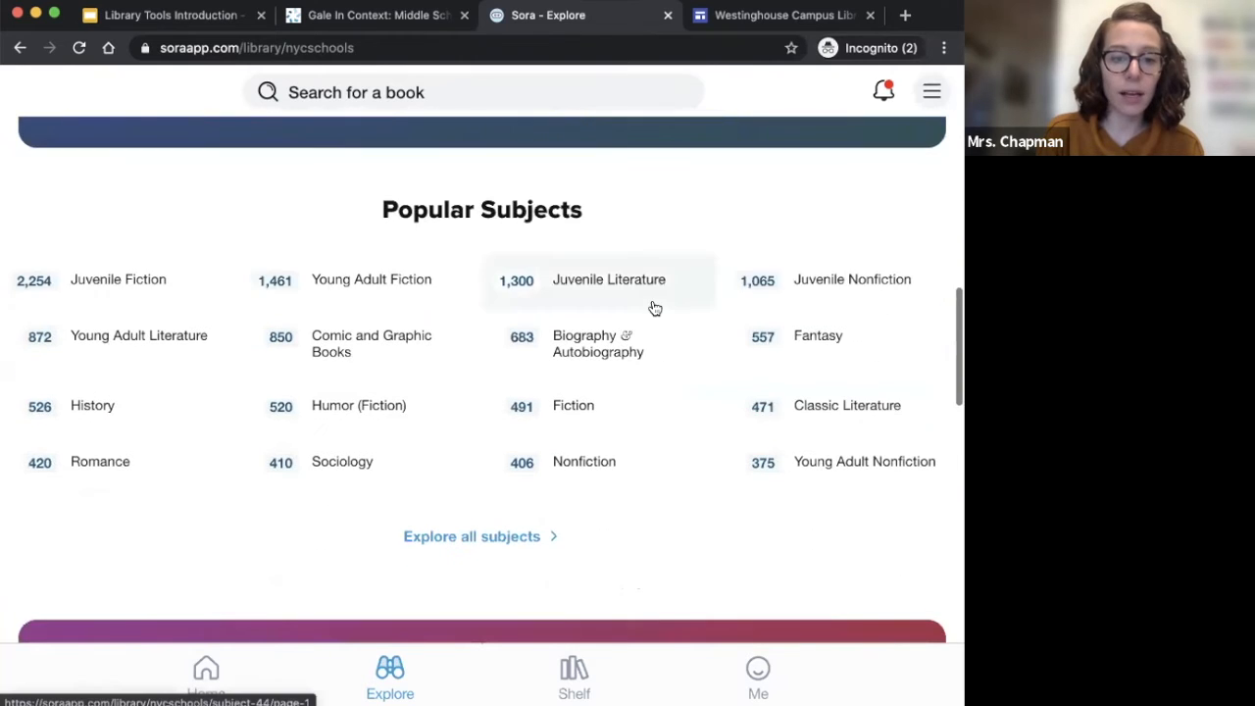
{"action": "scroll", "coordinate": [654, 307], "scroll_direction": "down", "scroll_amount": 1}
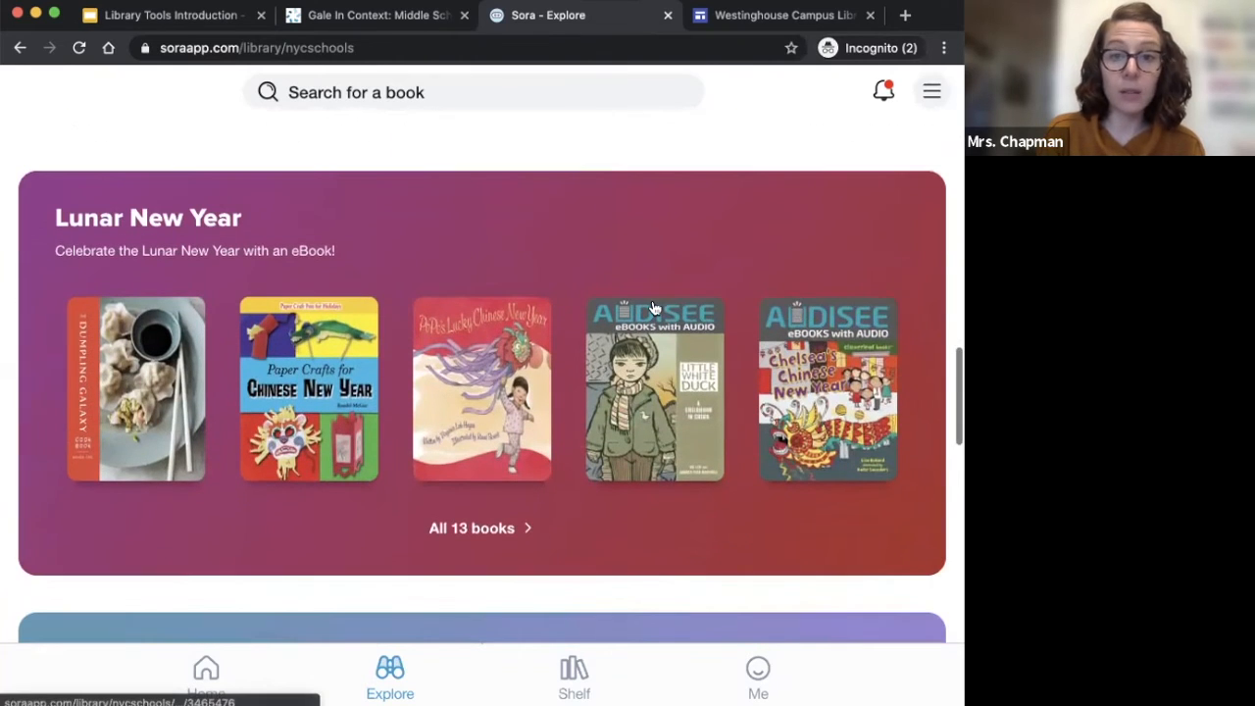
{"action": "scroll", "coordinate": [655, 308], "scroll_direction": "down", "scroll_amount": 2}
{"action": "scroll", "coordinate": [653, 307], "scroll_direction": "down", "scroll_amount": 9}
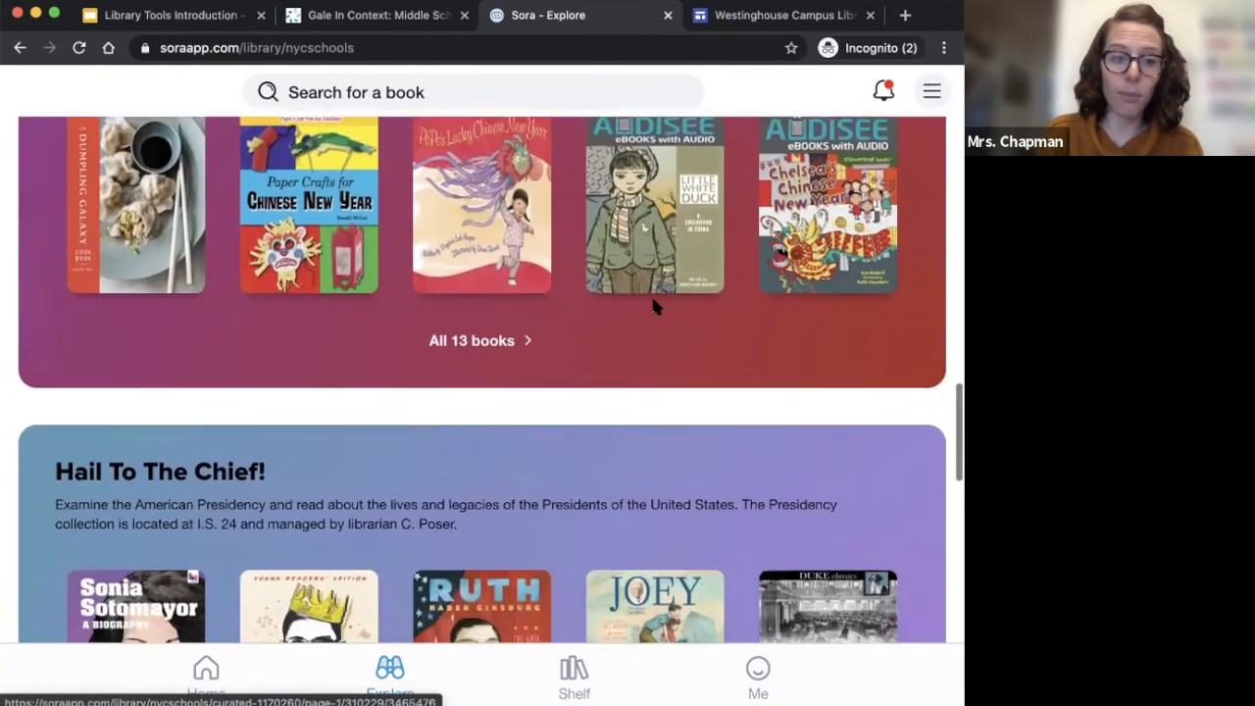
{"action": "scroll", "coordinate": [655, 307], "scroll_direction": "down", "scroll_amount": 12}
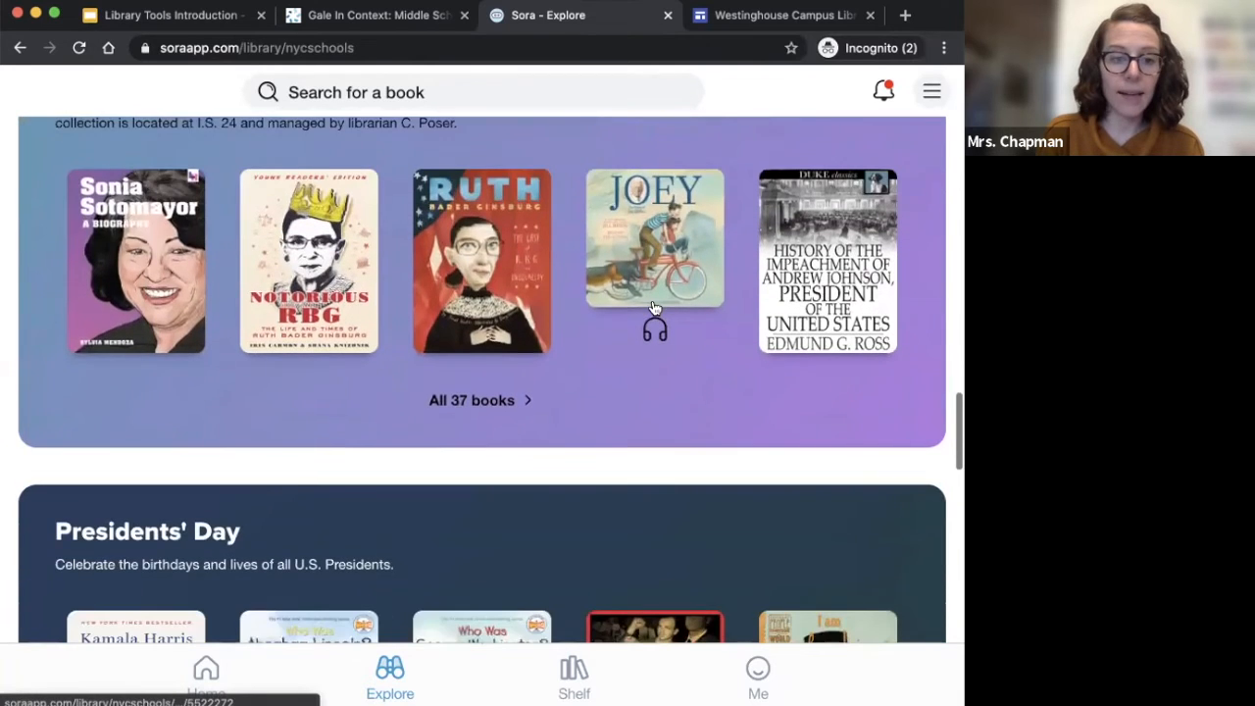
{"action": "scroll", "coordinate": [655, 307], "scroll_direction": "down", "scroll_amount": 5}
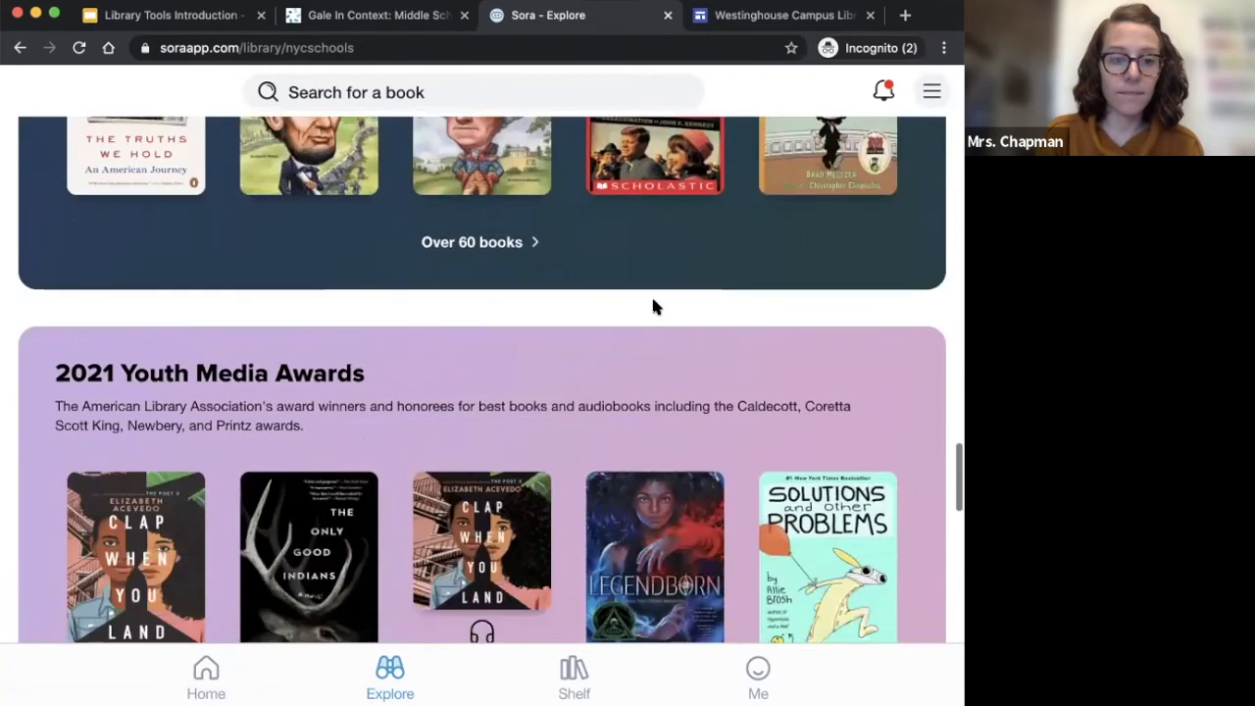
{"action": "scroll", "coordinate": [655, 308], "scroll_direction": "down", "scroll_amount": 2}
{"action": "scroll", "coordinate": [653, 307], "scroll_direction": "down", "scroll_amount": 1}
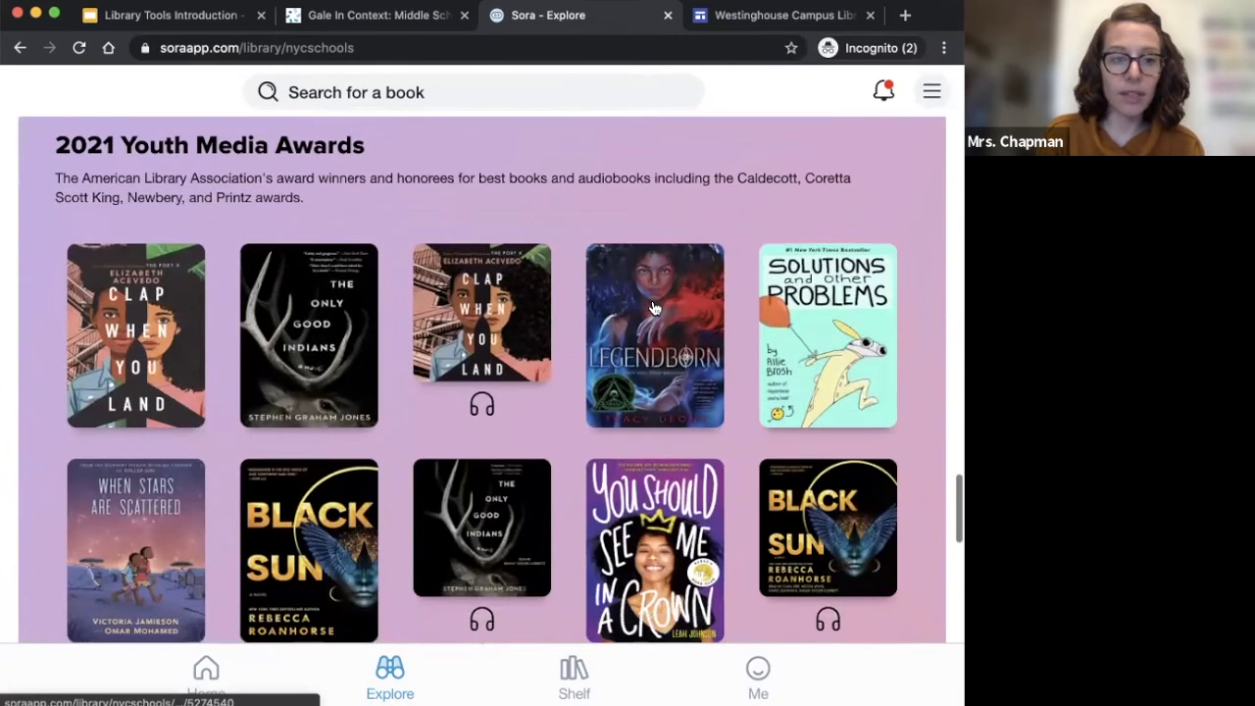
{"action": "scroll", "coordinate": [549, 373], "scroll_direction": "down", "scroll_amount": 1}
{"action": "scroll", "coordinate": [549, 373], "scroll_direction": "up", "scroll_amount": 1}
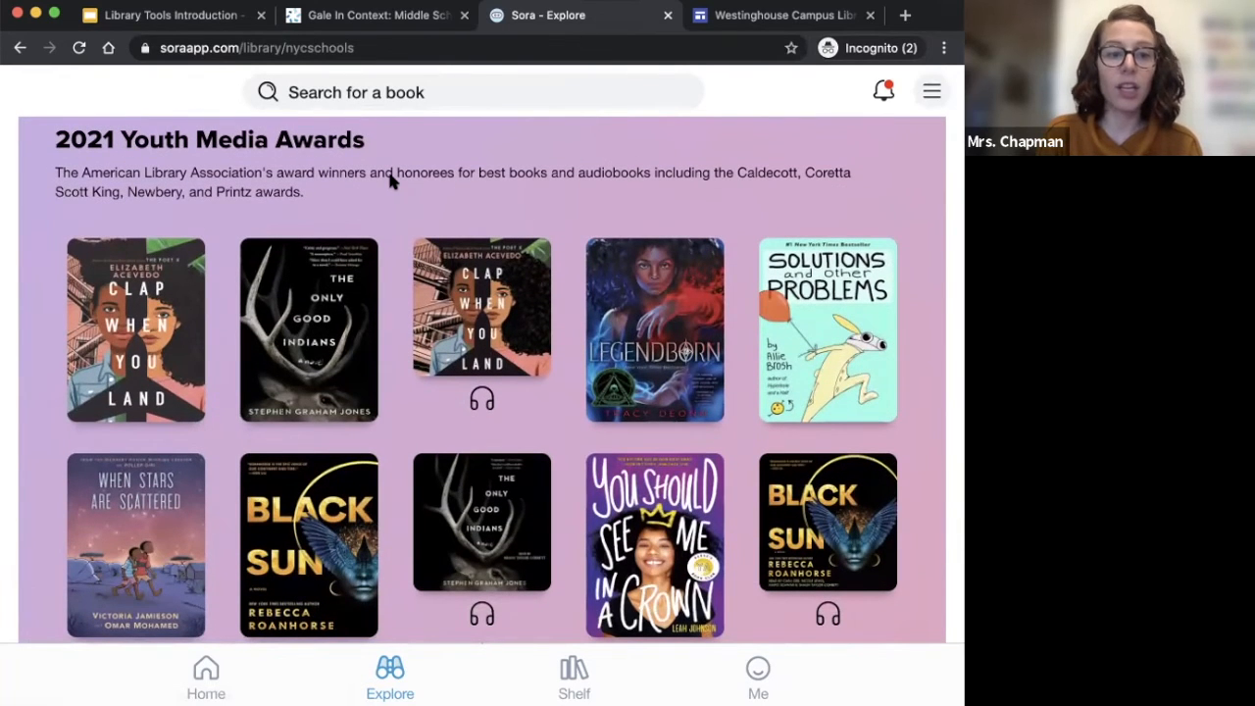
Step: View the full 2021 Youth Media Awards book list, and return to the Explore page
{"action": "scroll", "coordinate": [390, 177], "scroll_direction": "down", "scroll_amount": 4}
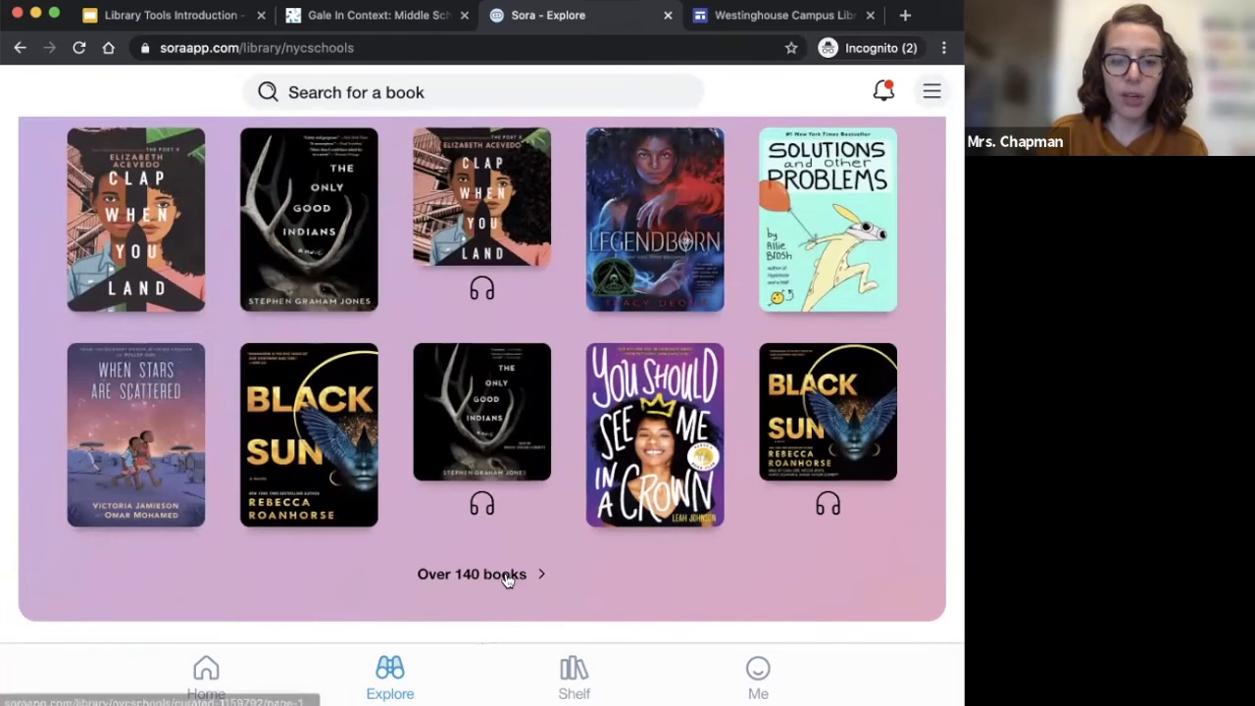
{"action": "left_click", "coordinate": [505, 577]}
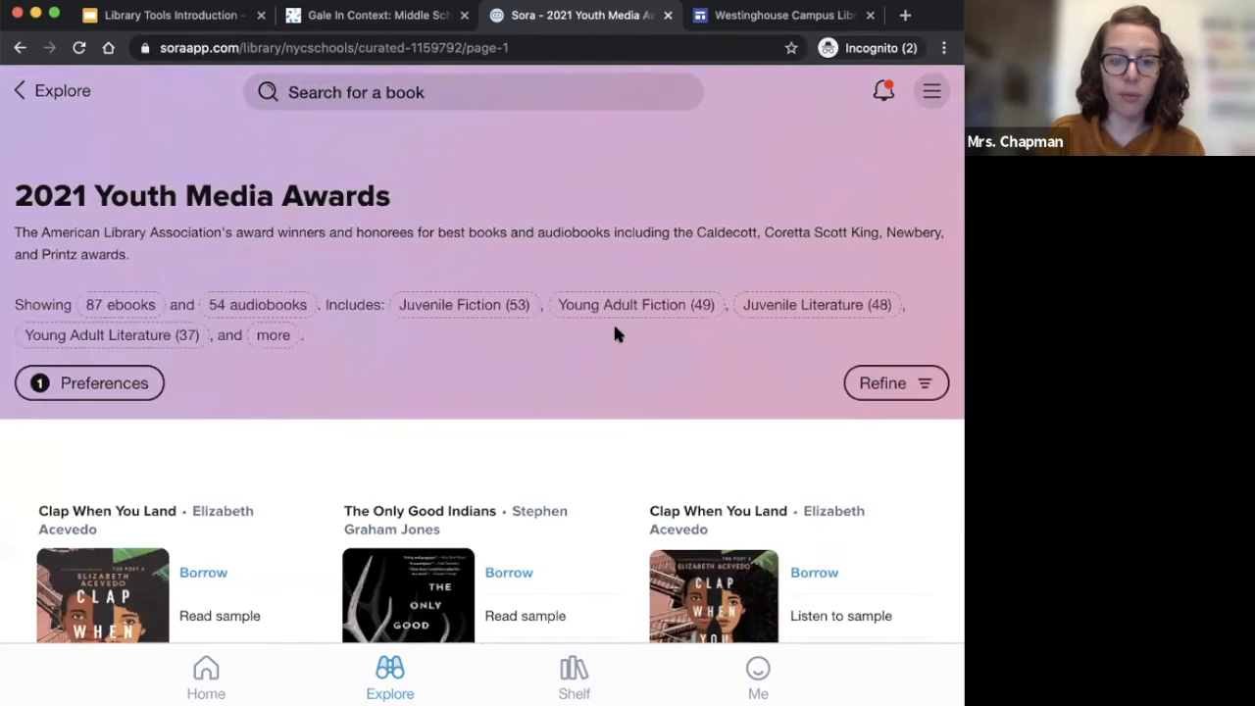
{"action": "scroll", "coordinate": [626, 318], "scroll_direction": "down", "scroll_amount": 5}
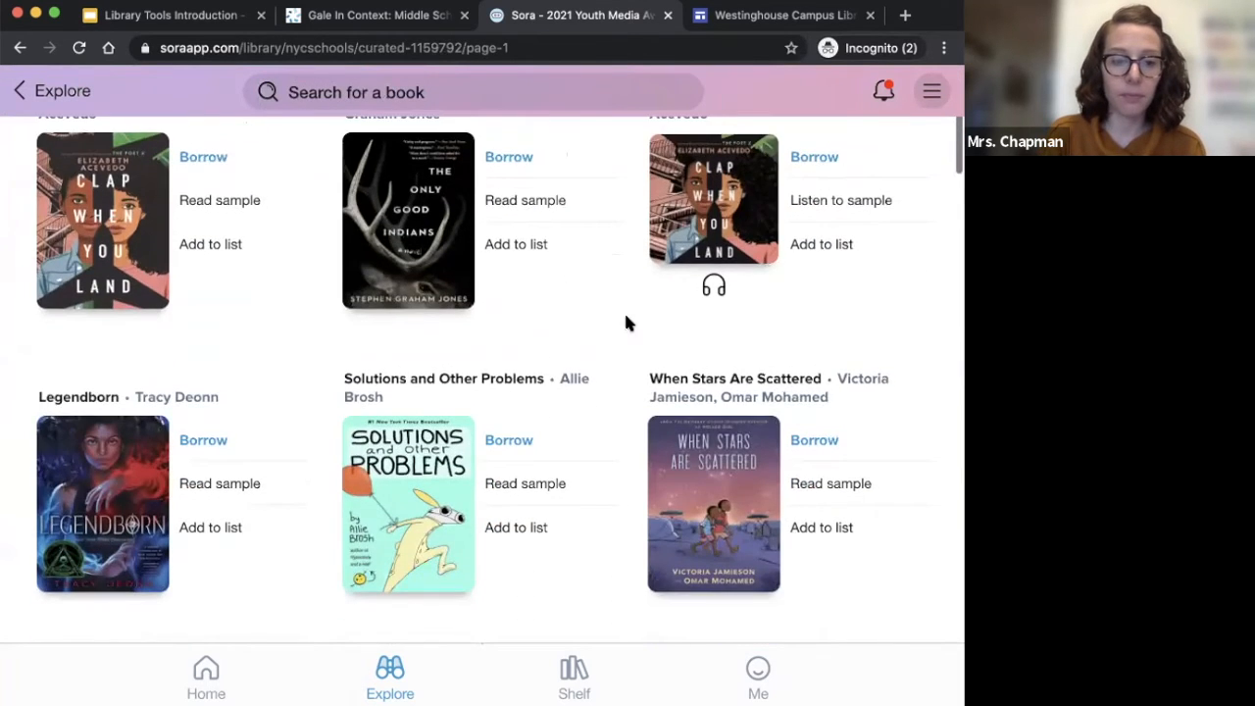
{"action": "scroll", "coordinate": [626, 320], "scroll_direction": "up", "scroll_amount": 5}
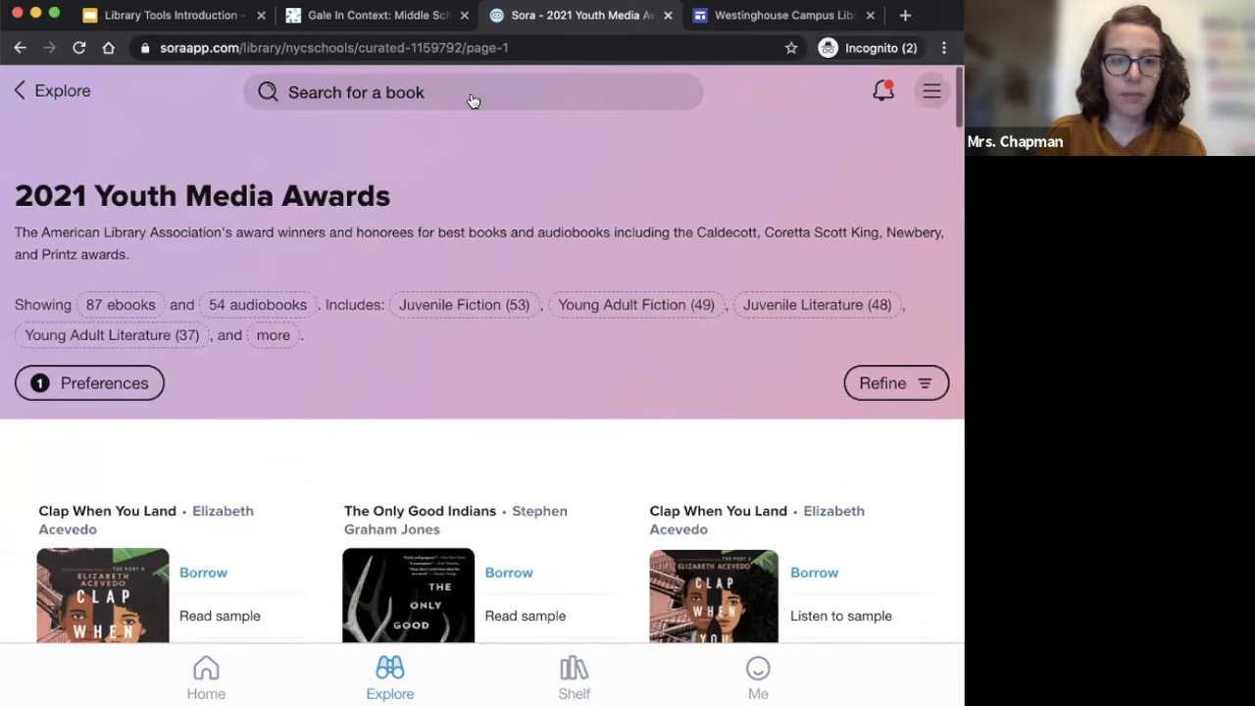
{"action": "left_click", "coordinate": [62, 91]}
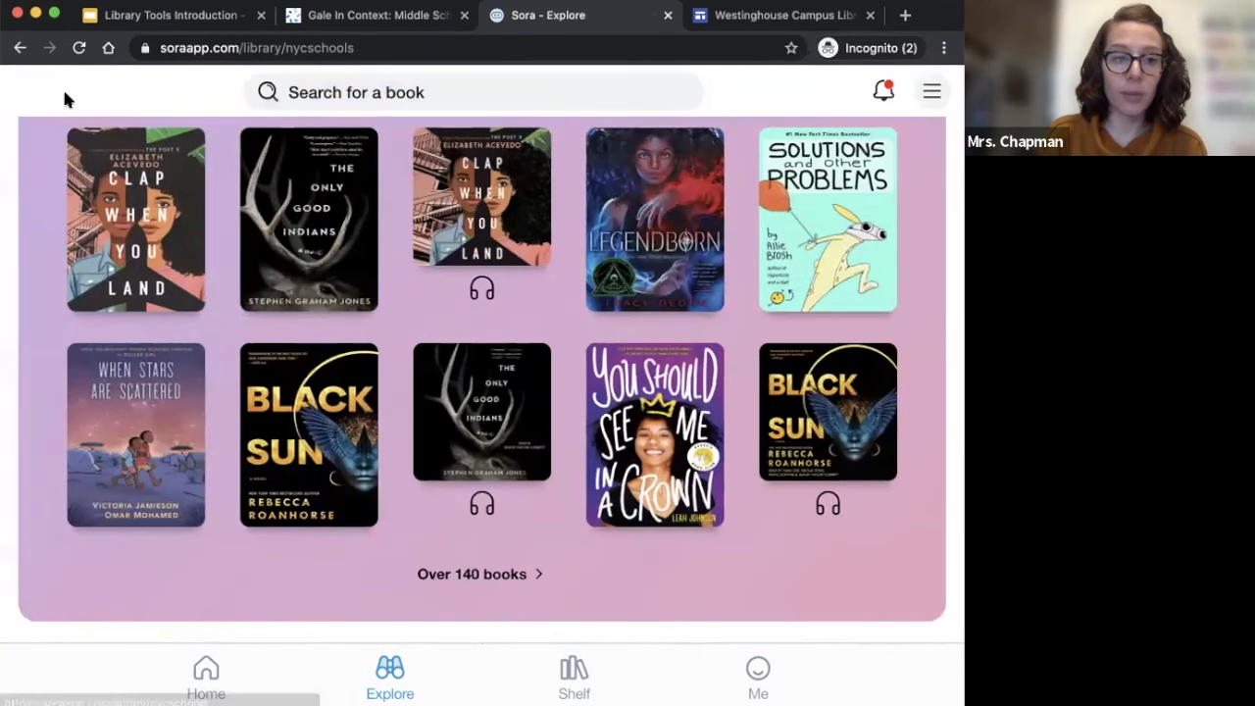
Step: Search all of the Sora libraries for "triangle shirtwaist factory"
{"action": "scroll", "coordinate": [541, 440], "scroll_direction": "up", "scroll_amount": 5}
{"action": "scroll", "coordinate": [541, 446], "scroll_direction": "down", "scroll_amount": 5}
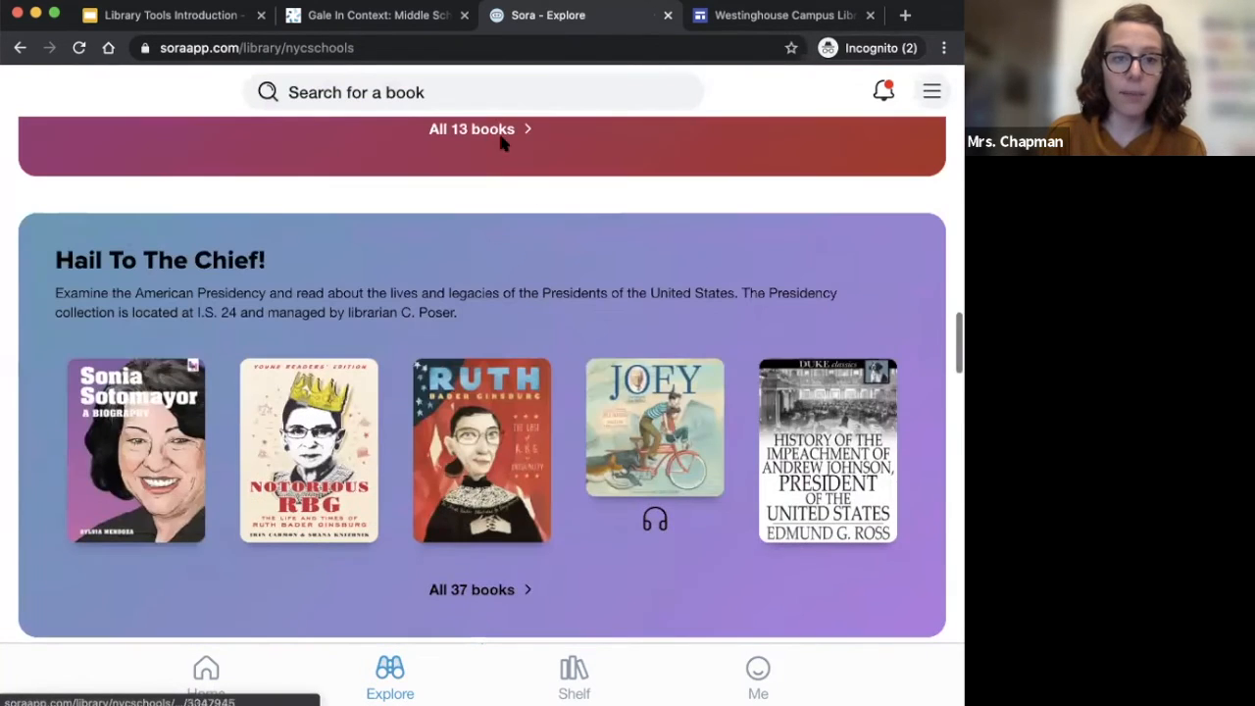
{"action": "left_click", "coordinate": [488, 98]}
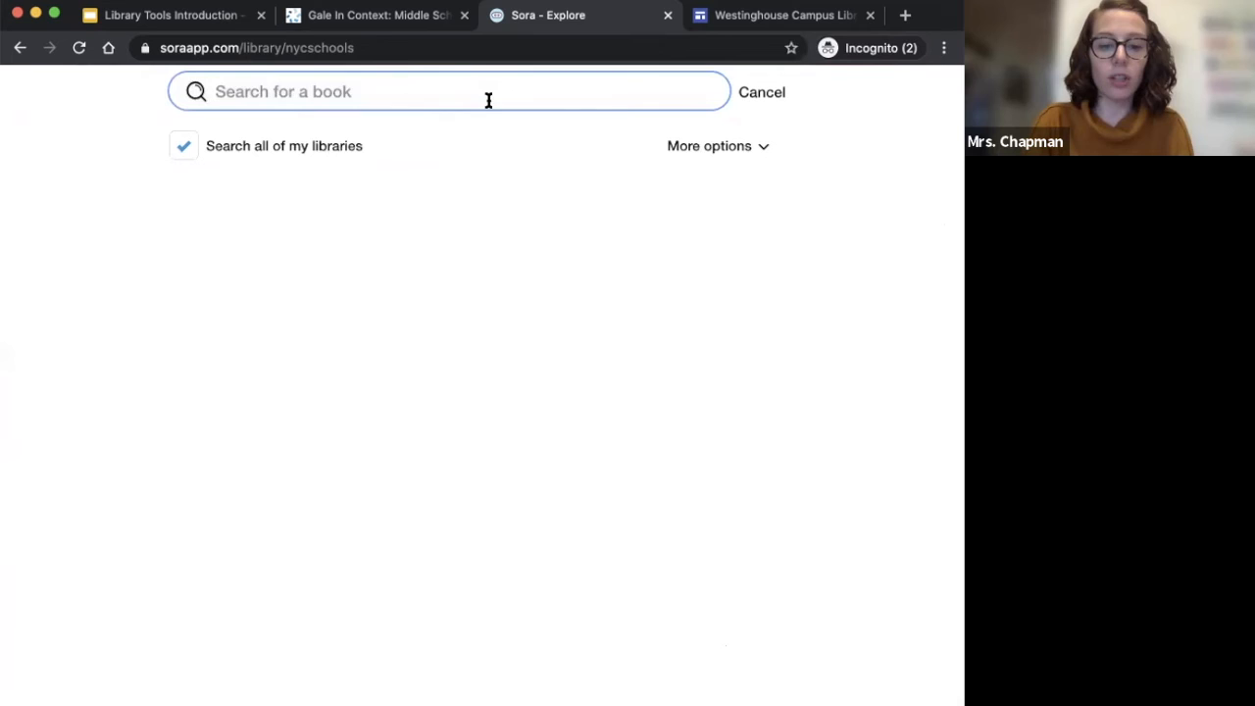
{"action": "type", "text": "triangle shirtwaist factory"}
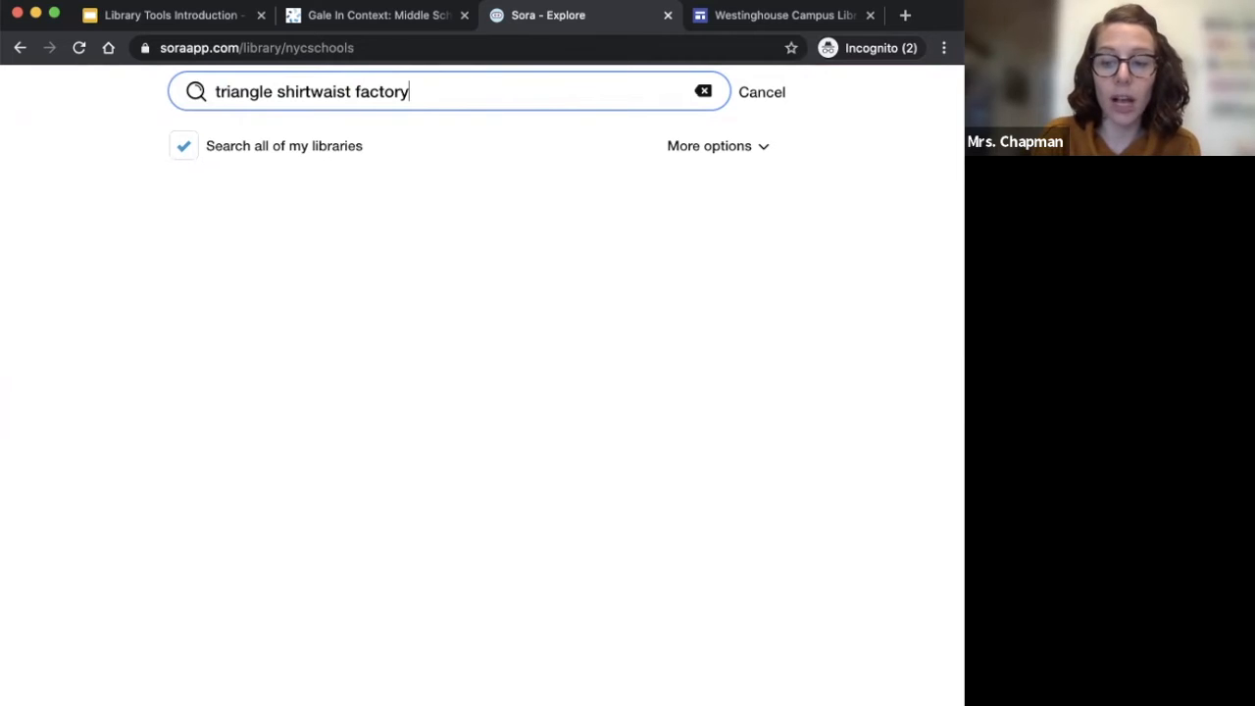
{"action": "key", "text": "Return"}
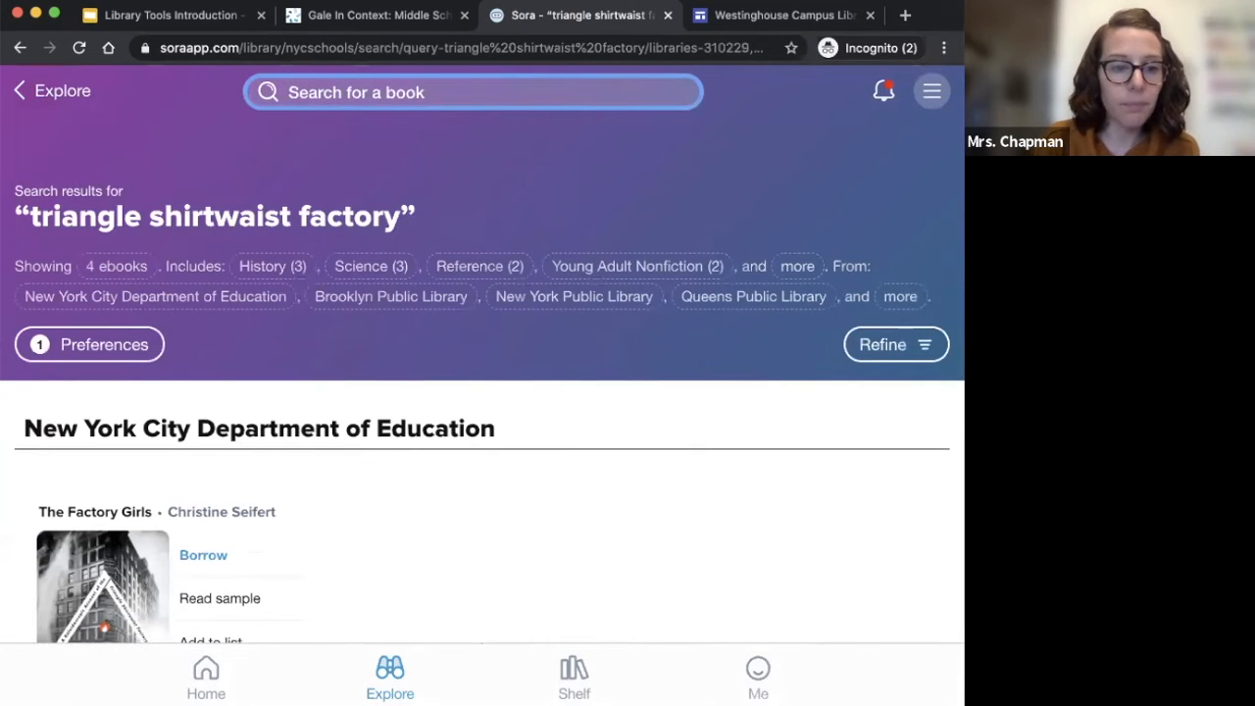
Step: Open the details of the ebook The Factory Girls from the search results, and read its description and reading levels
{"action": "scroll", "coordinate": [338, 453], "scroll_direction": "down", "scroll_amount": 2}
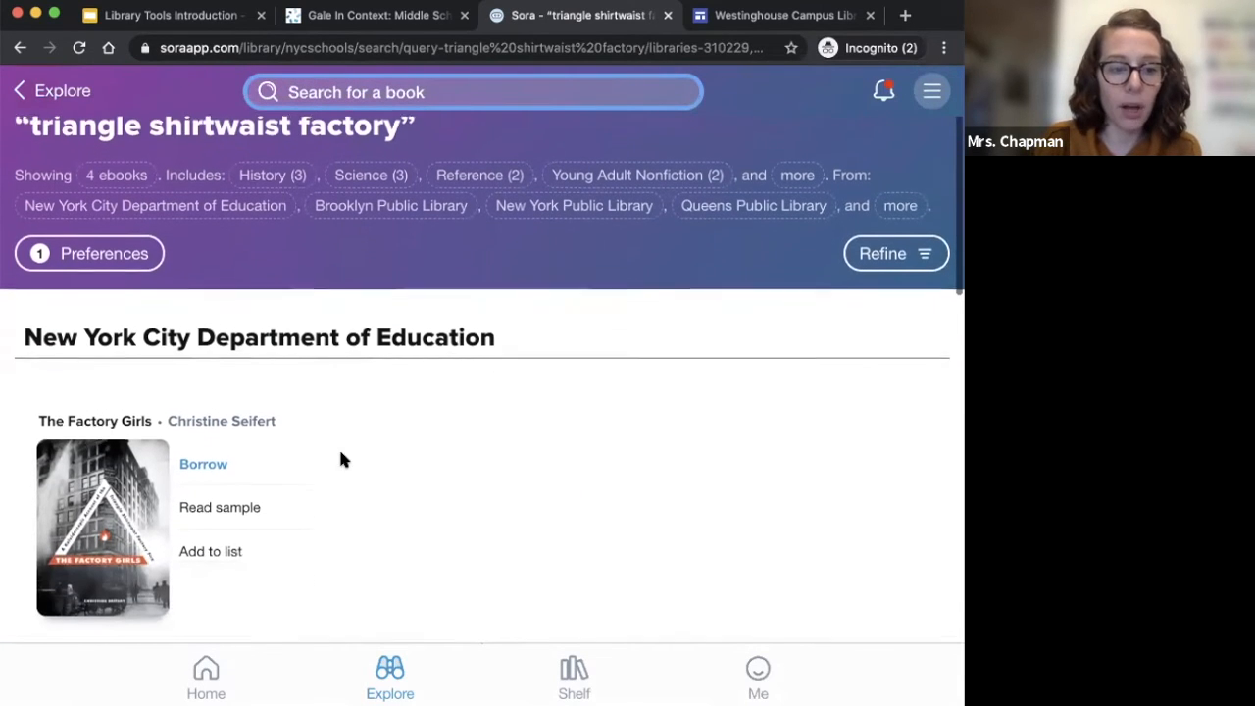
{"action": "left_click", "coordinate": [110, 424]}
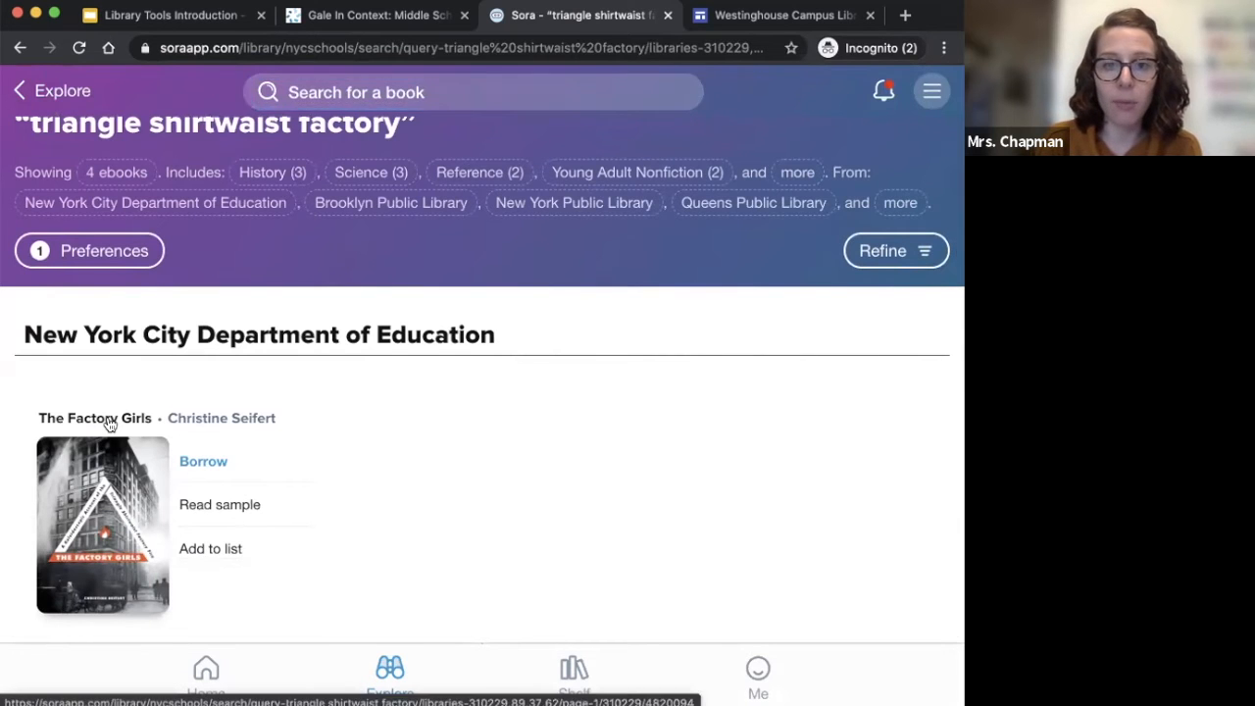
{"action": "scroll", "coordinate": [521, 393], "scroll_direction": "down", "scroll_amount": 2}
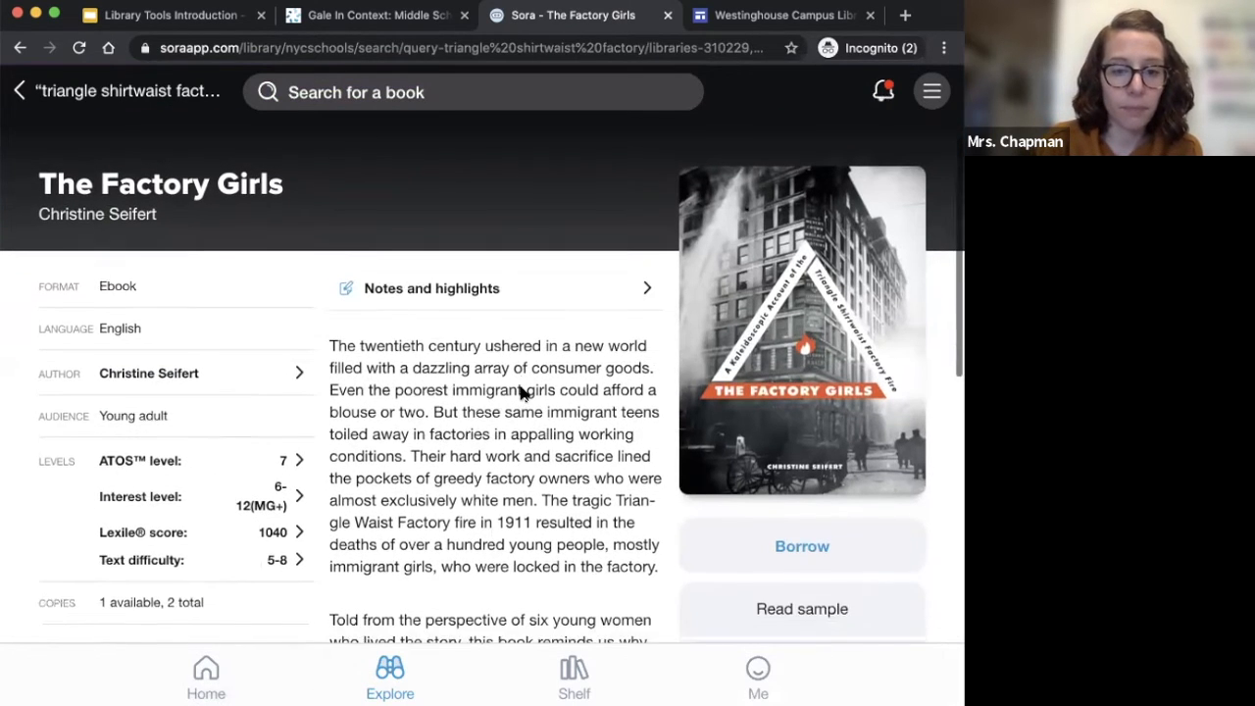
{"action": "scroll", "coordinate": [521, 392], "scroll_direction": "down", "scroll_amount": 1}
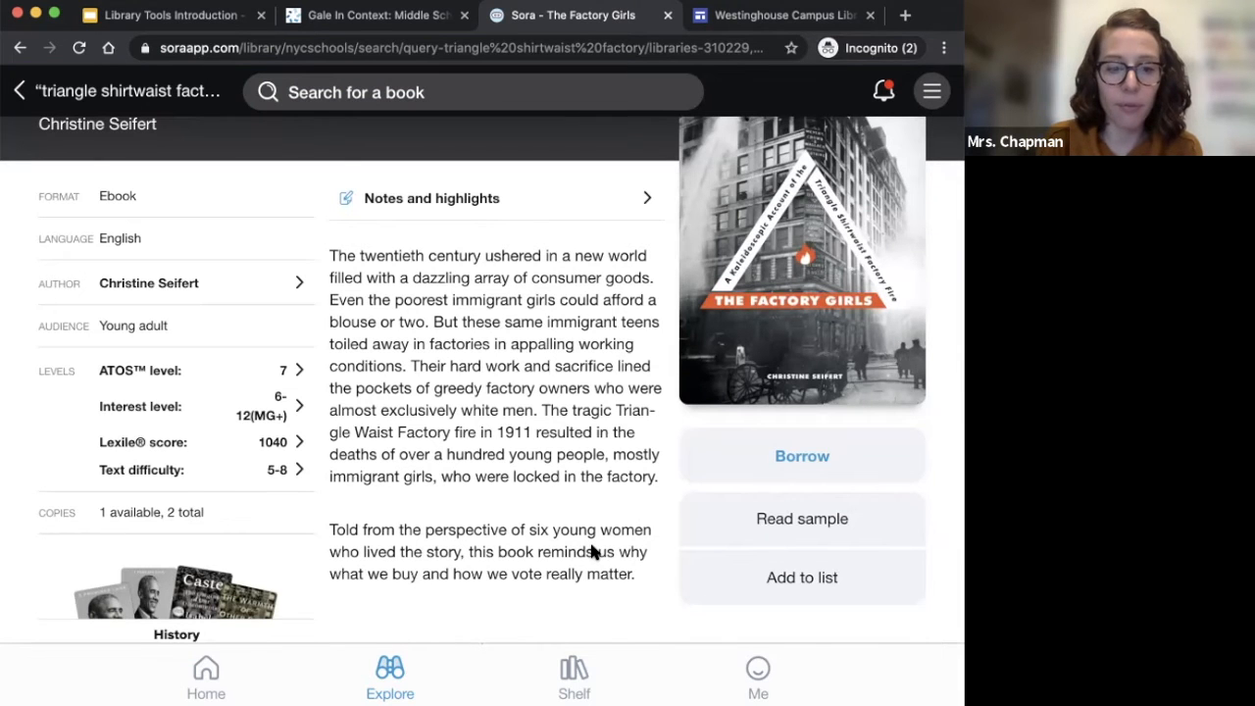
Step: Open the sample of The Factory Girls and go to Chapter 1, Five Brave Girls, from its table of contents
{"action": "scroll", "coordinate": [596, 501], "scroll_direction": "down", "scroll_amount": 2}
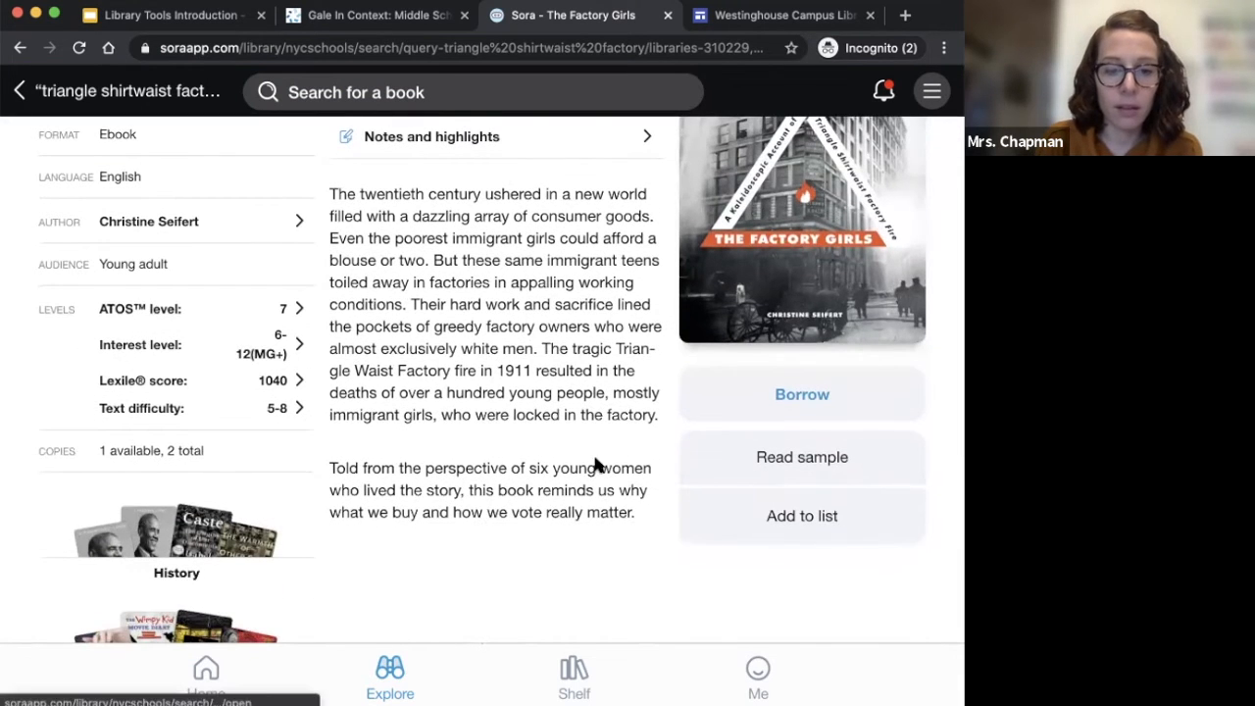
{"action": "scroll", "coordinate": [626, 461], "scroll_direction": "up", "scroll_amount": 3}
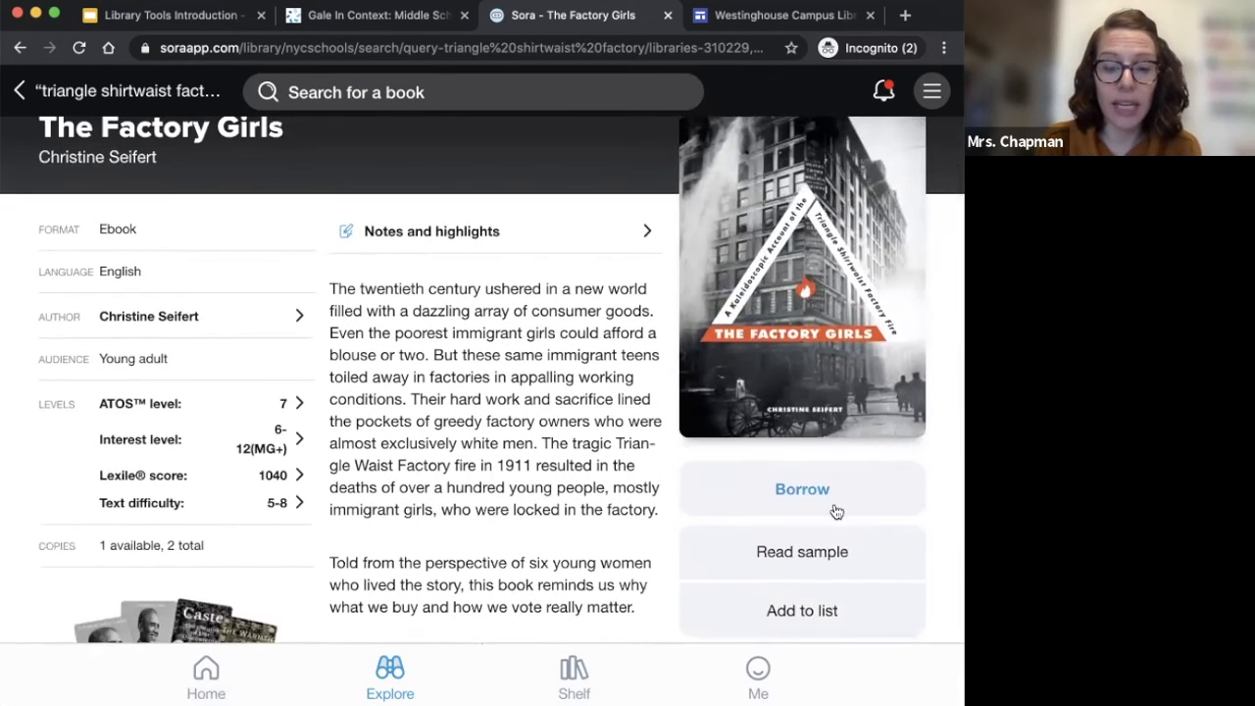
{"action": "left_click", "coordinate": [817, 552]}
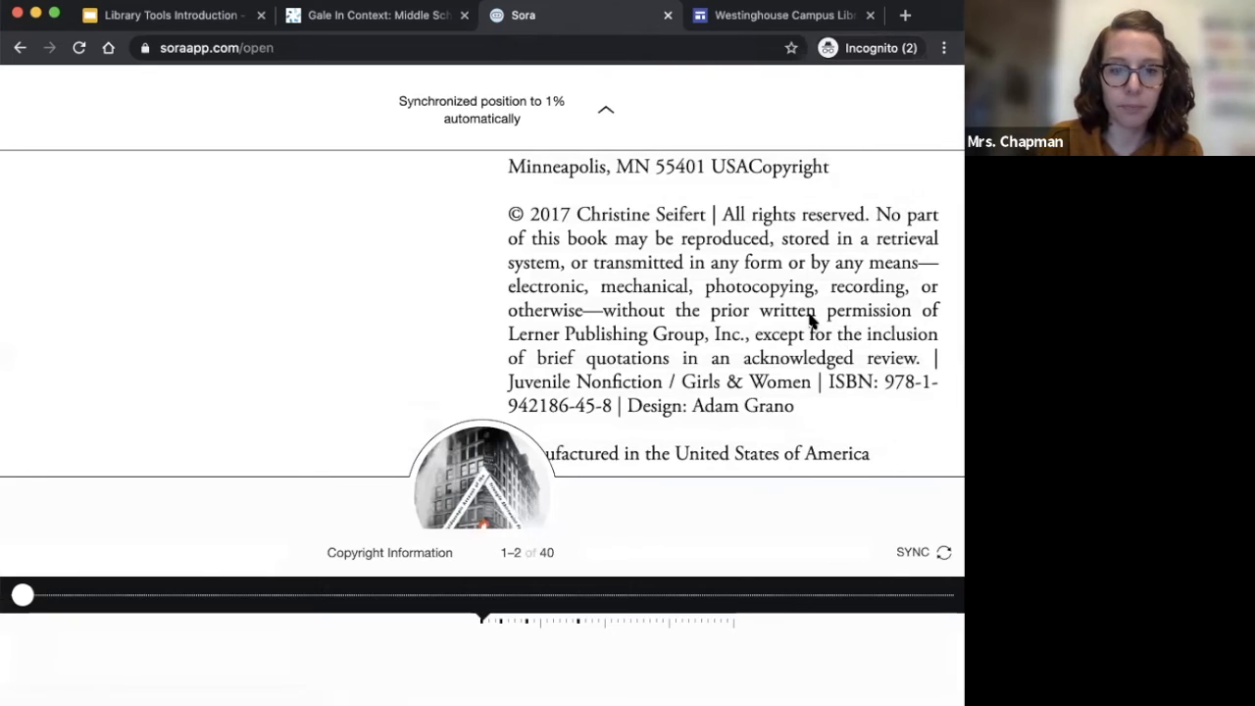
{"action": "left_click", "coordinate": [810, 314]}
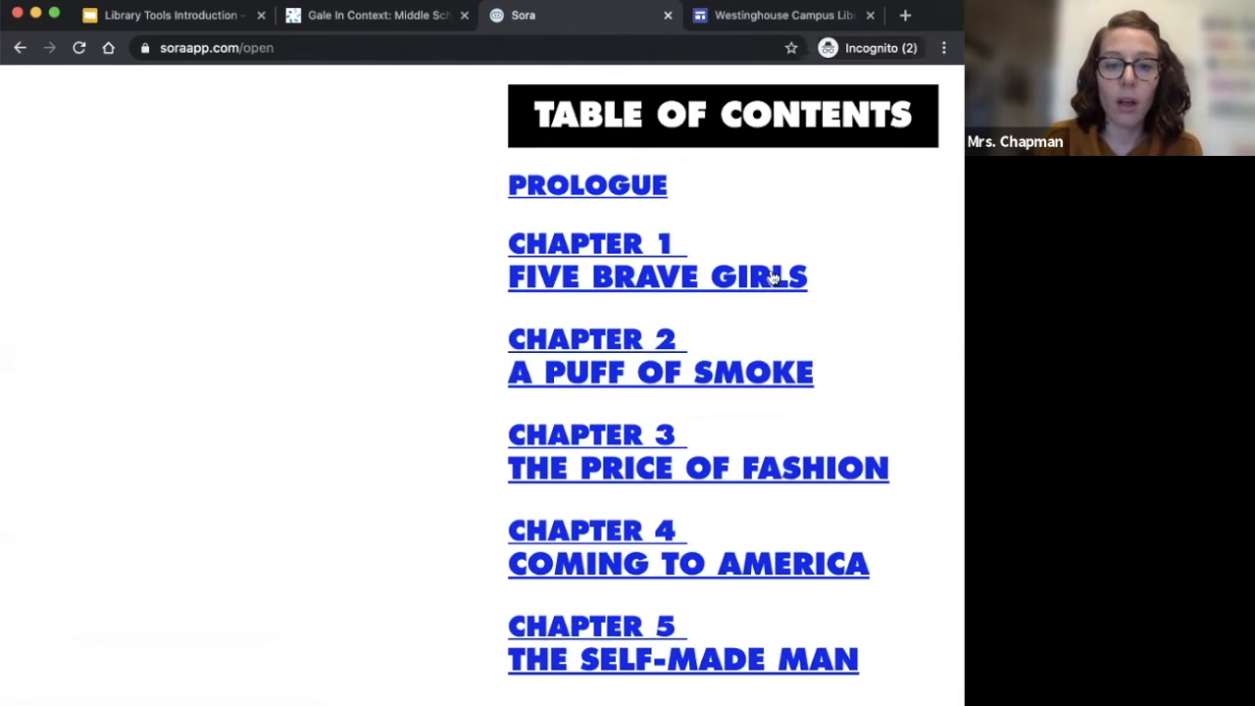
{"action": "left_click", "coordinate": [616, 246]}
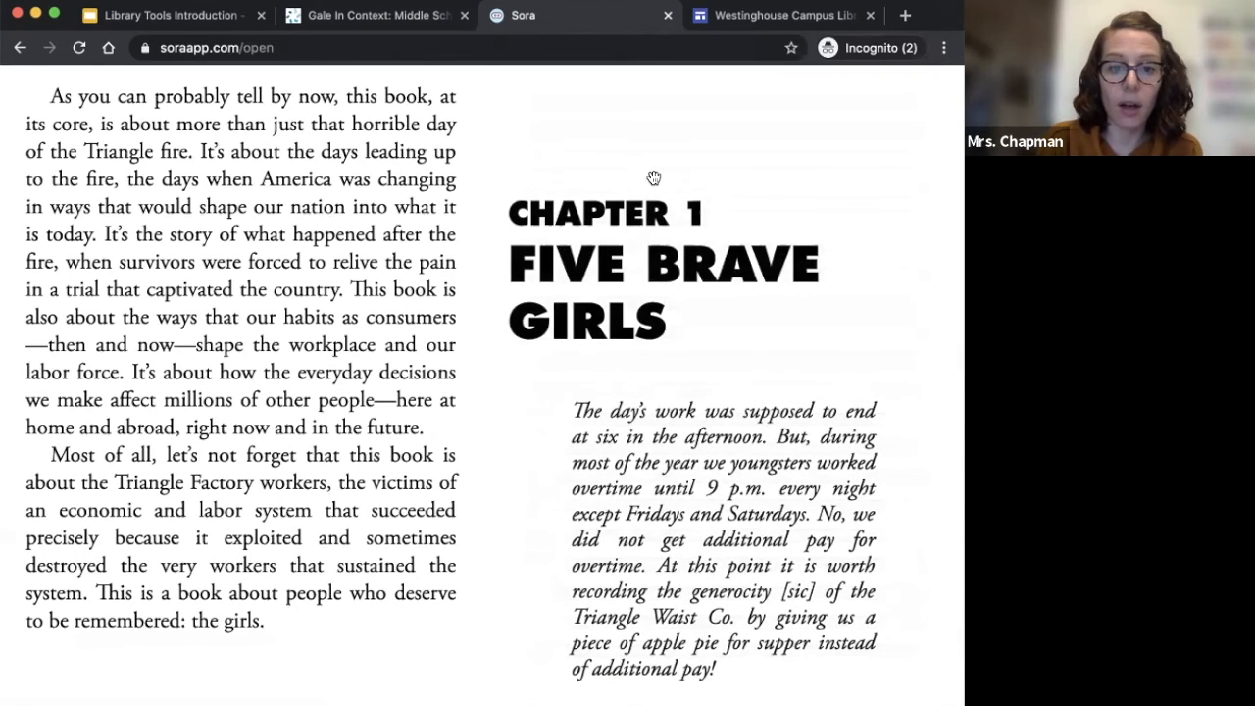
Step: Leaf through the sample pages around the start of Chapter 1, and view the reader's menu of options
{"action": "left_click", "coordinate": [654, 177]}
{"action": "key", "text": "Right"}
{"action": "key", "text": "Right"}
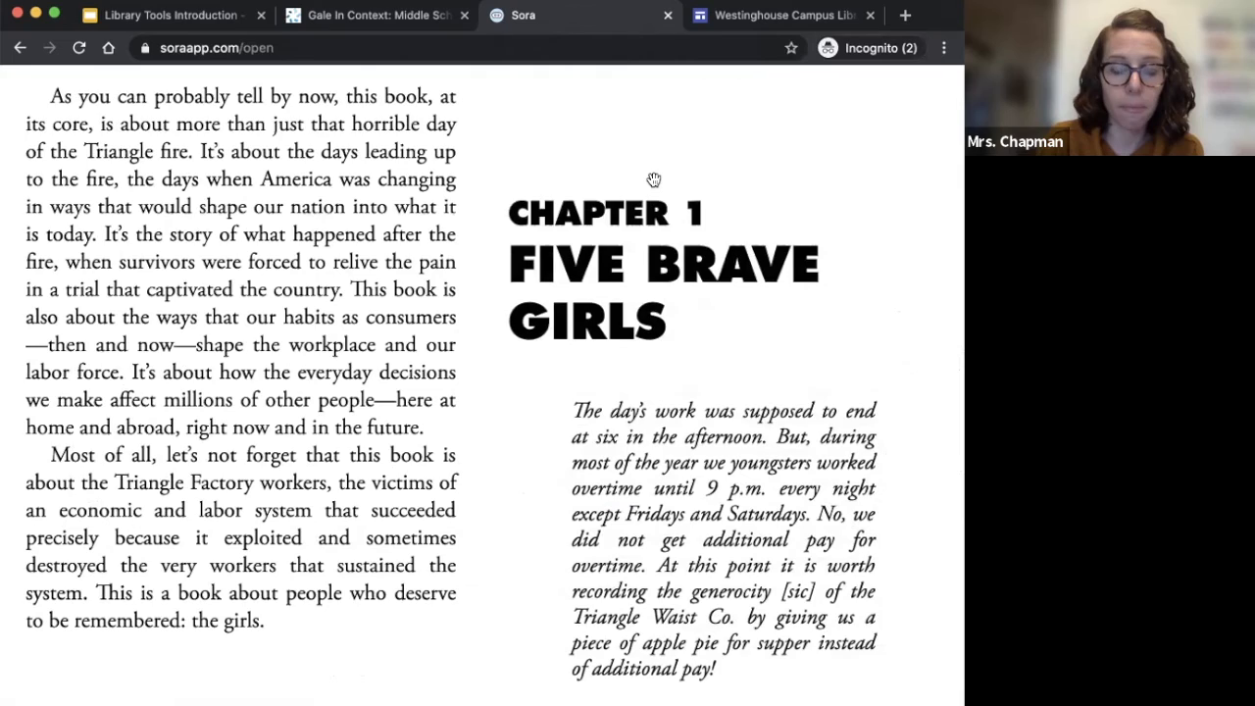
{"action": "key", "text": "Left"}
{"action": "key", "text": "Right"}
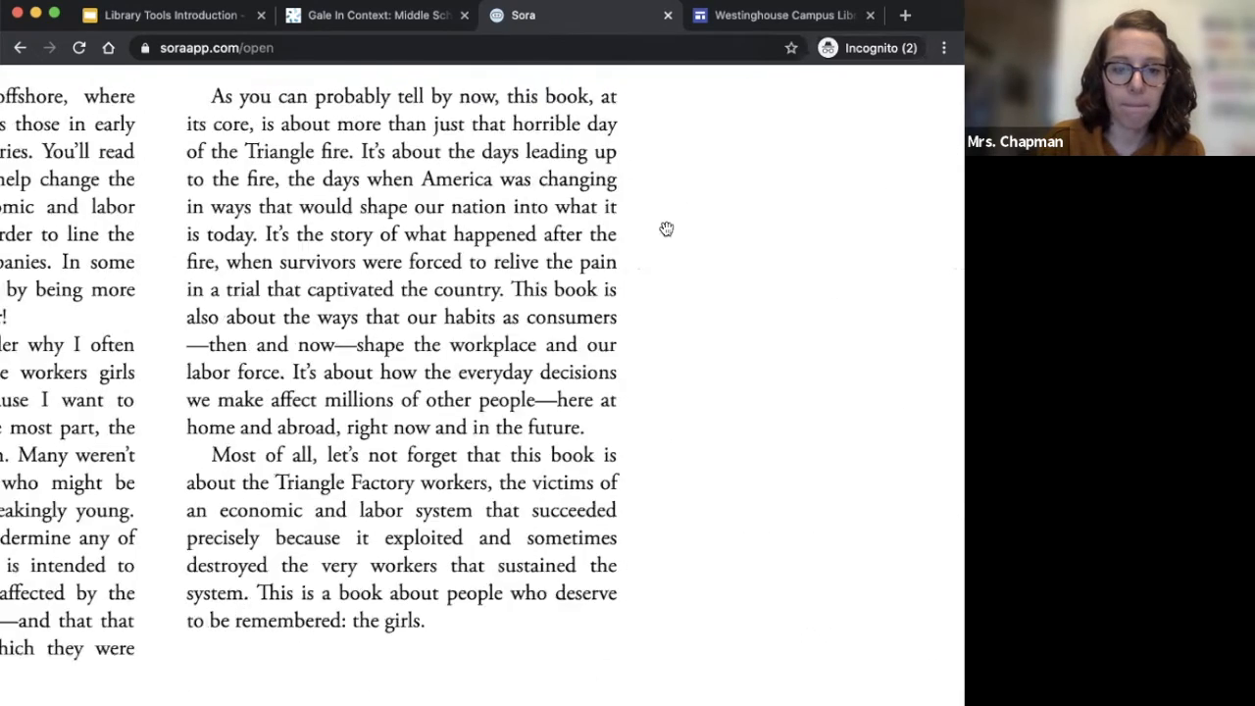
{"action": "left_click", "coordinate": [664, 228]}
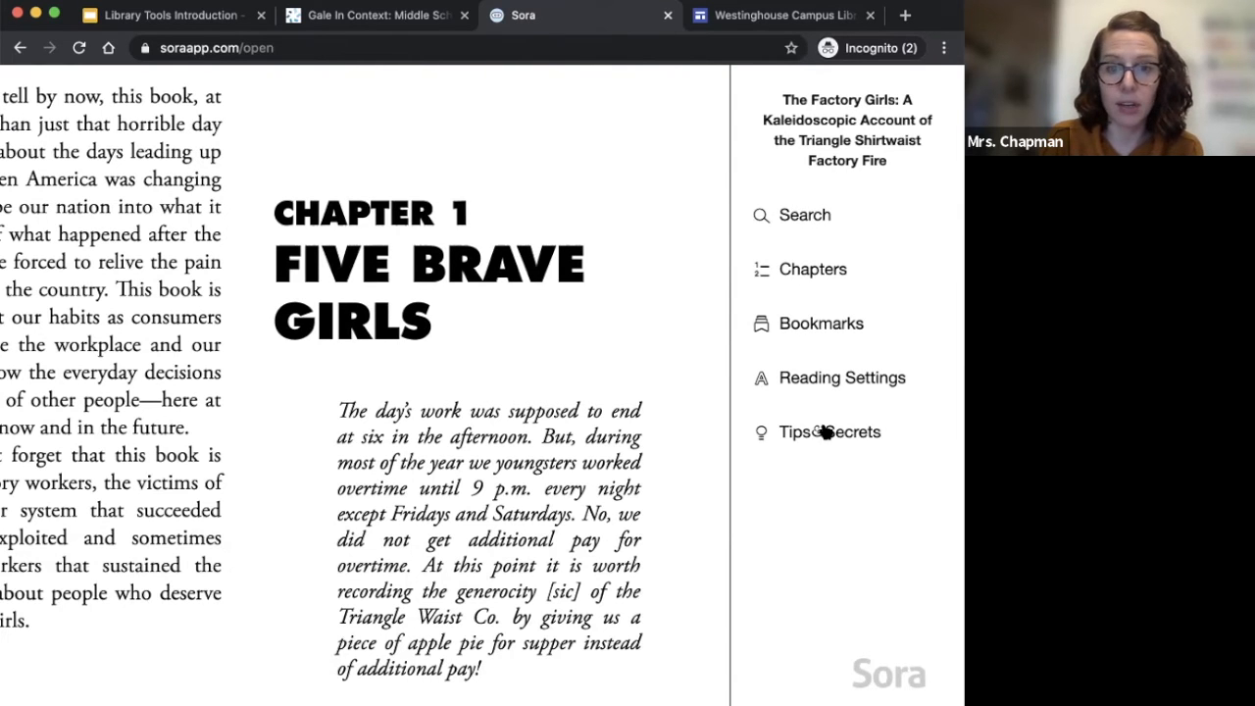
{"action": "left_click", "coordinate": [490, 260]}
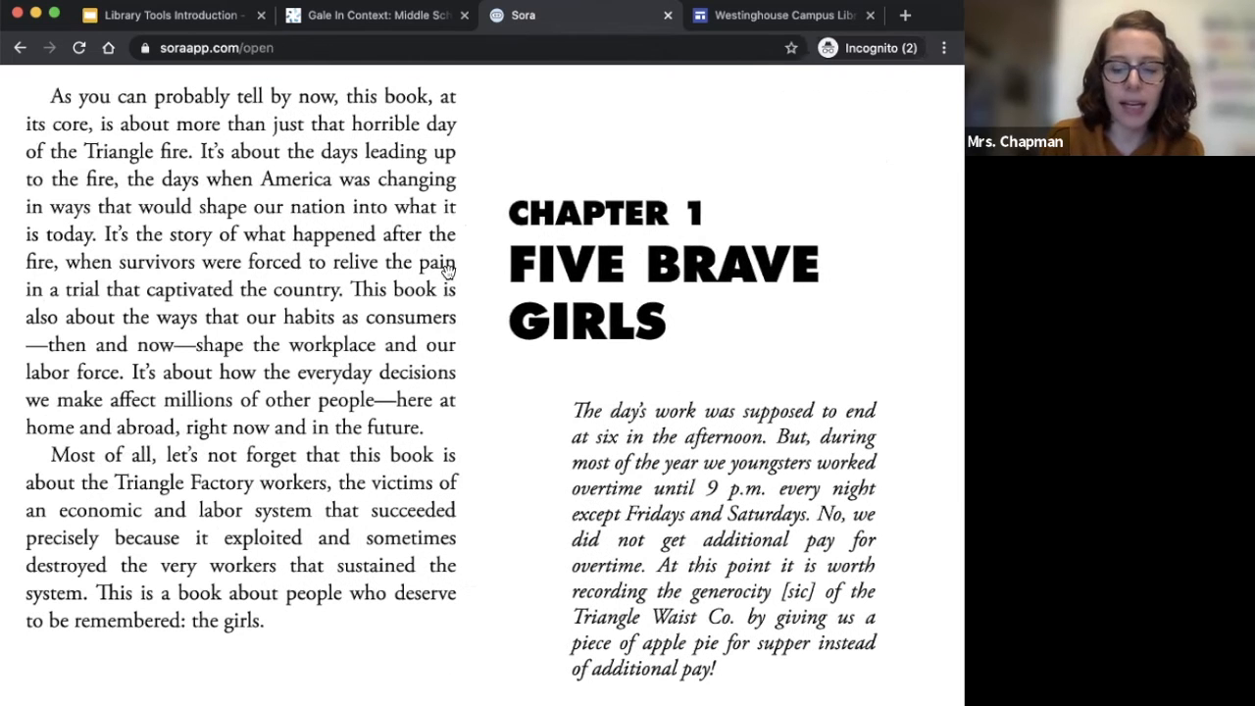
Step: Leave the sample and borrow The Factory Girls, opening the full ebook and bookmarking its cover page
{"action": "left_click", "coordinate": [20, 47]}
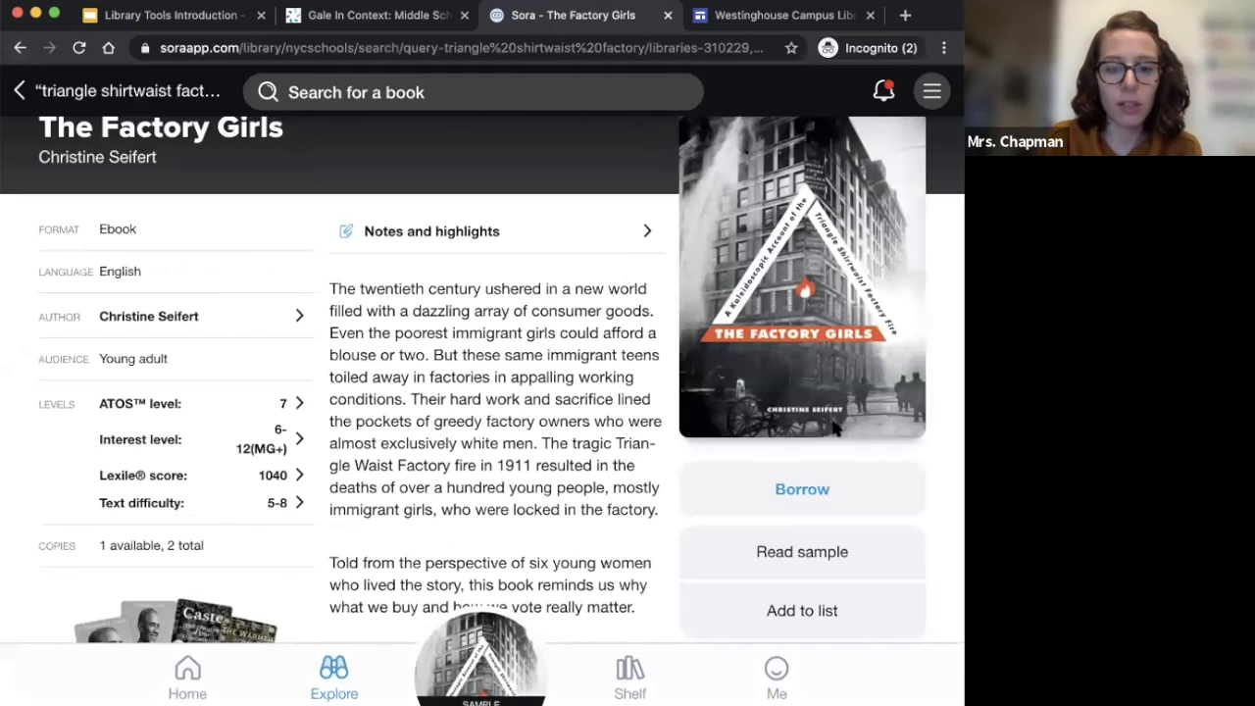
{"action": "left_click", "coordinate": [802, 489]}
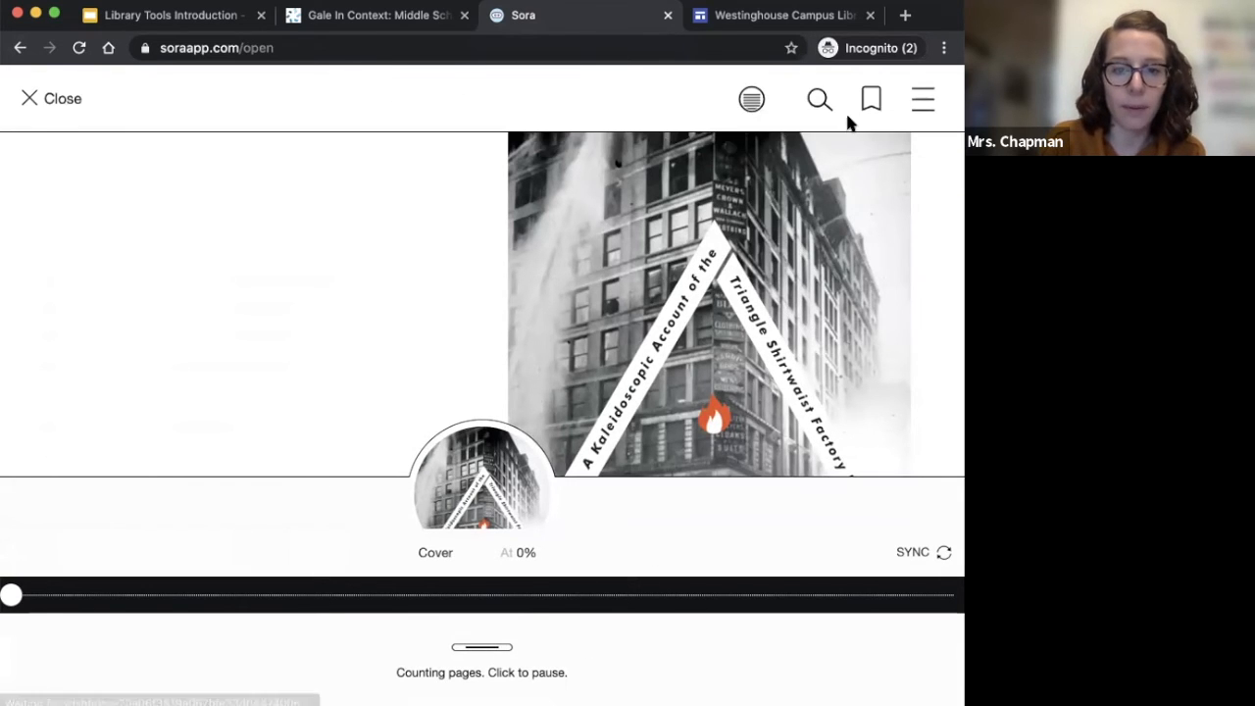
{"action": "left_click", "coordinate": [751, 101]}
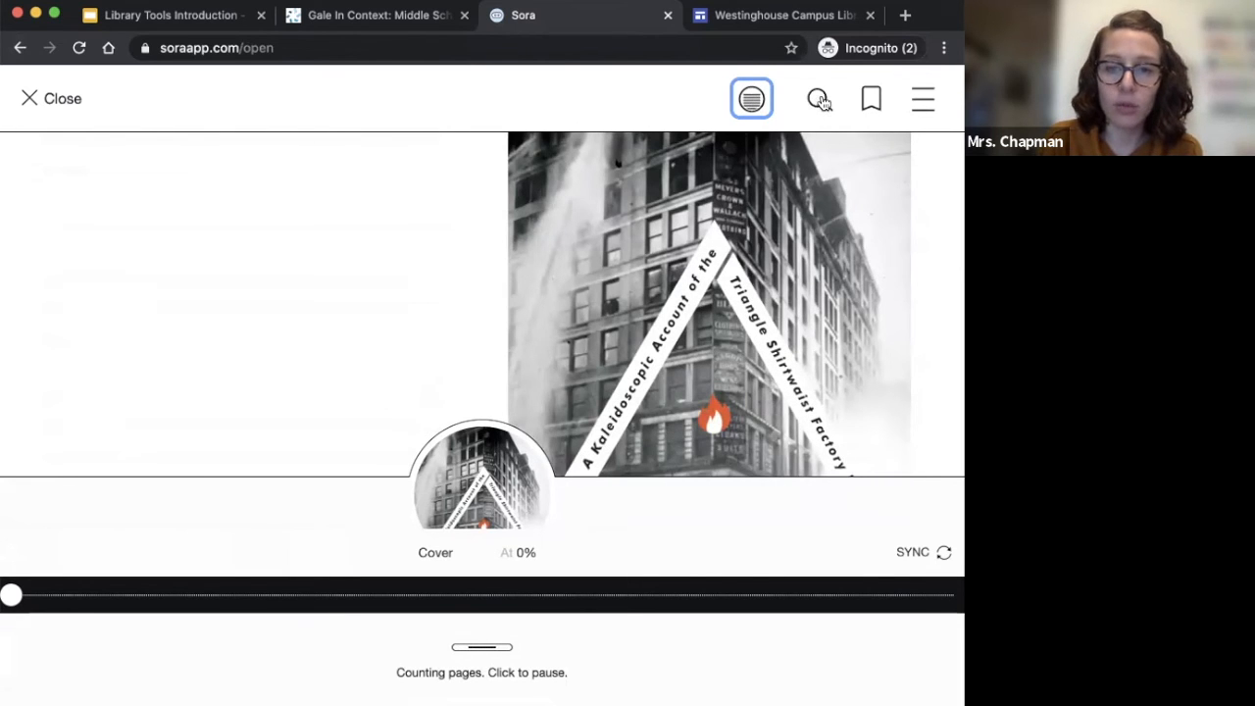
{"action": "left_click", "coordinate": [871, 103]}
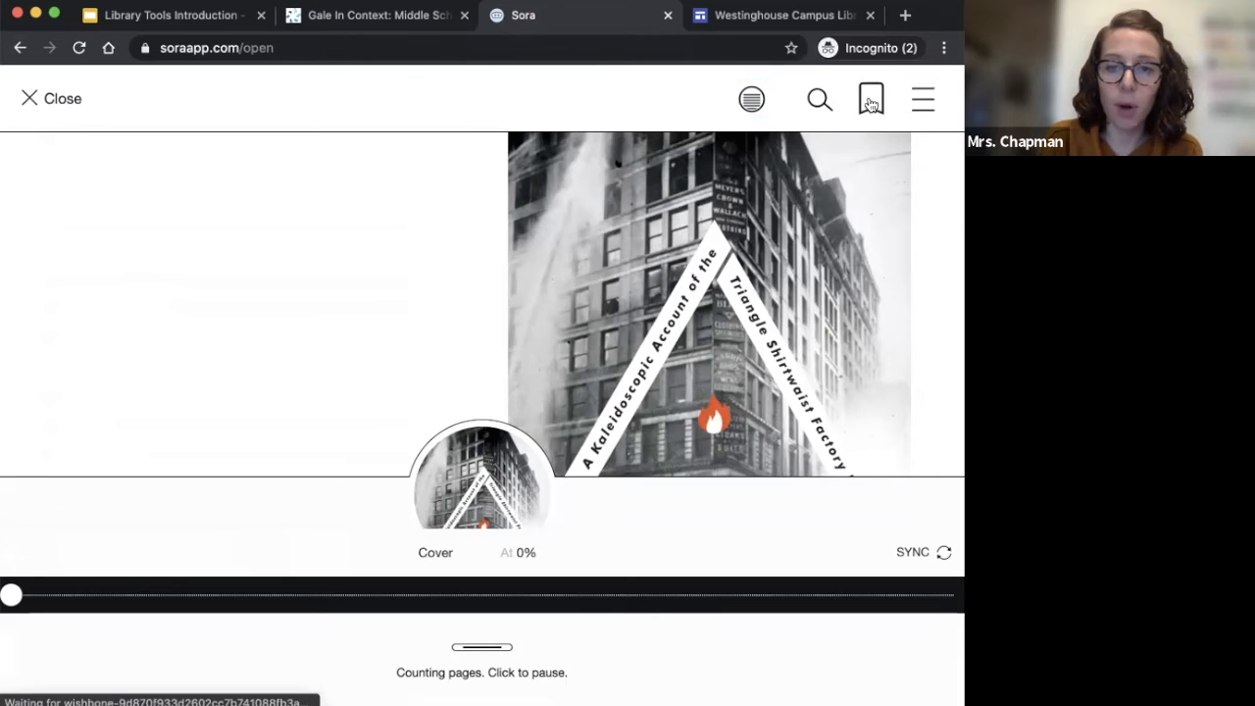
Step: Search within the book for "clara lemlich"
{"action": "left_click", "coordinate": [922, 101]}
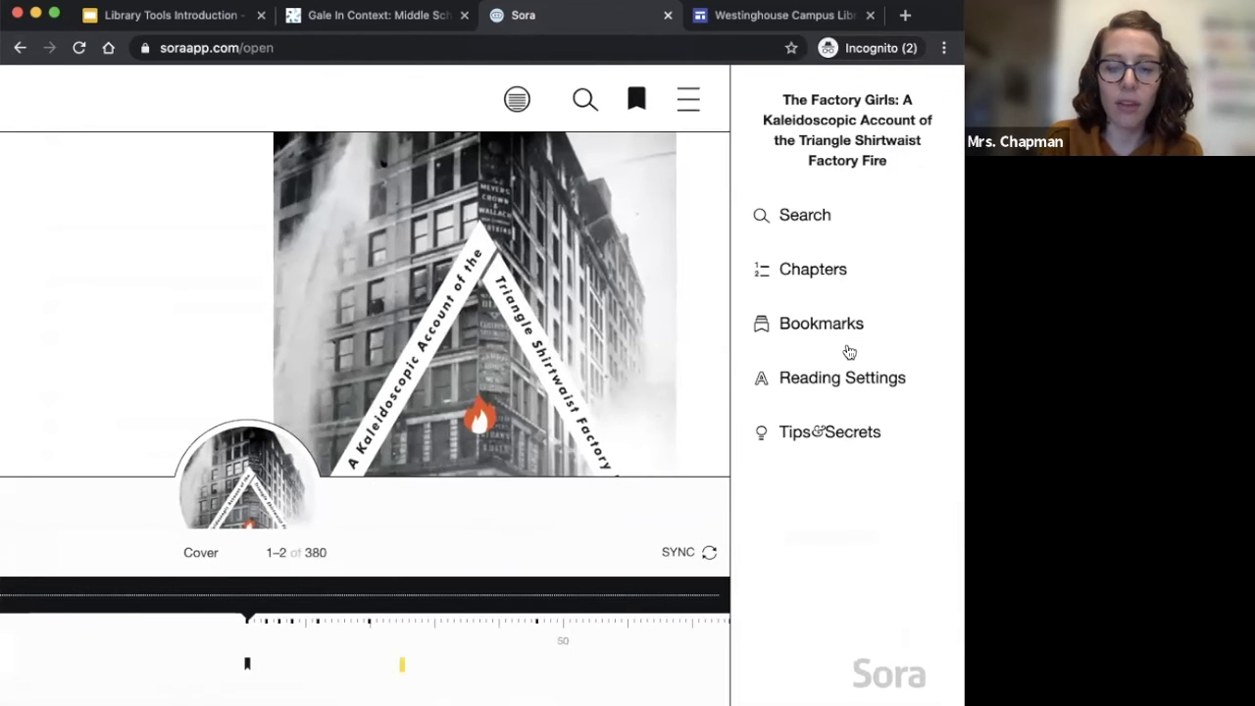
{"action": "left_click", "coordinate": [831, 215]}
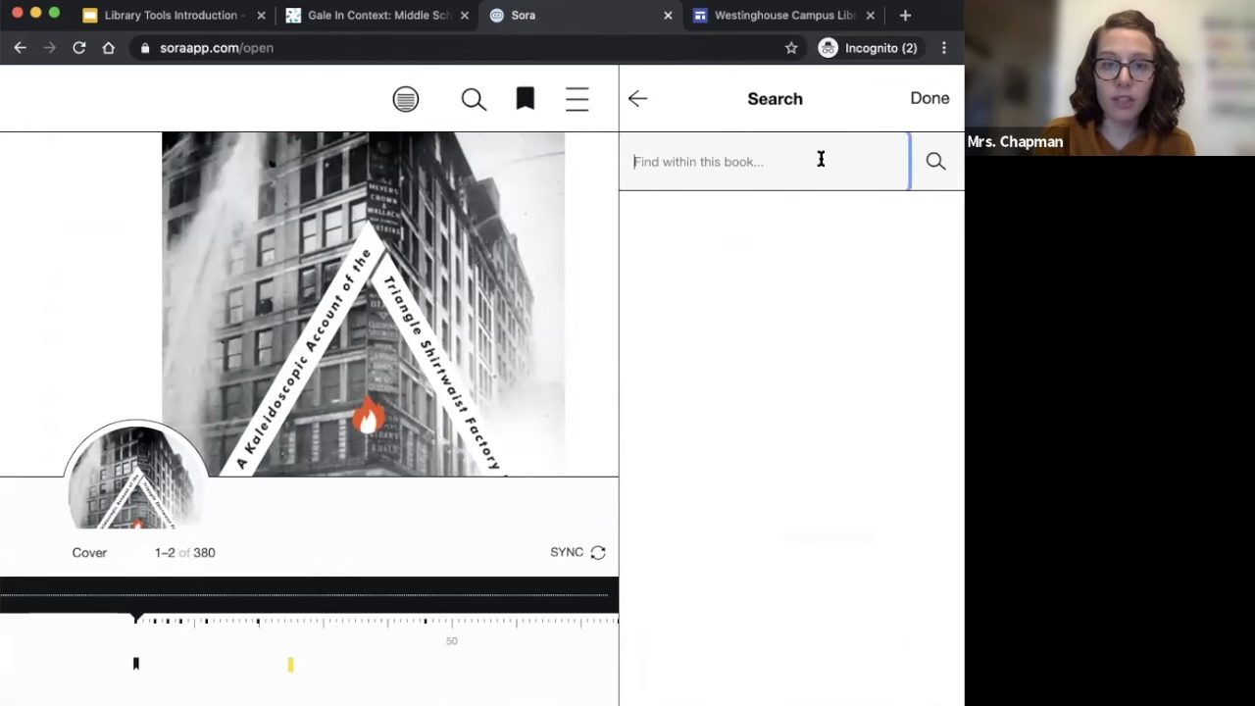
{"action": "type", "text": "clara"}
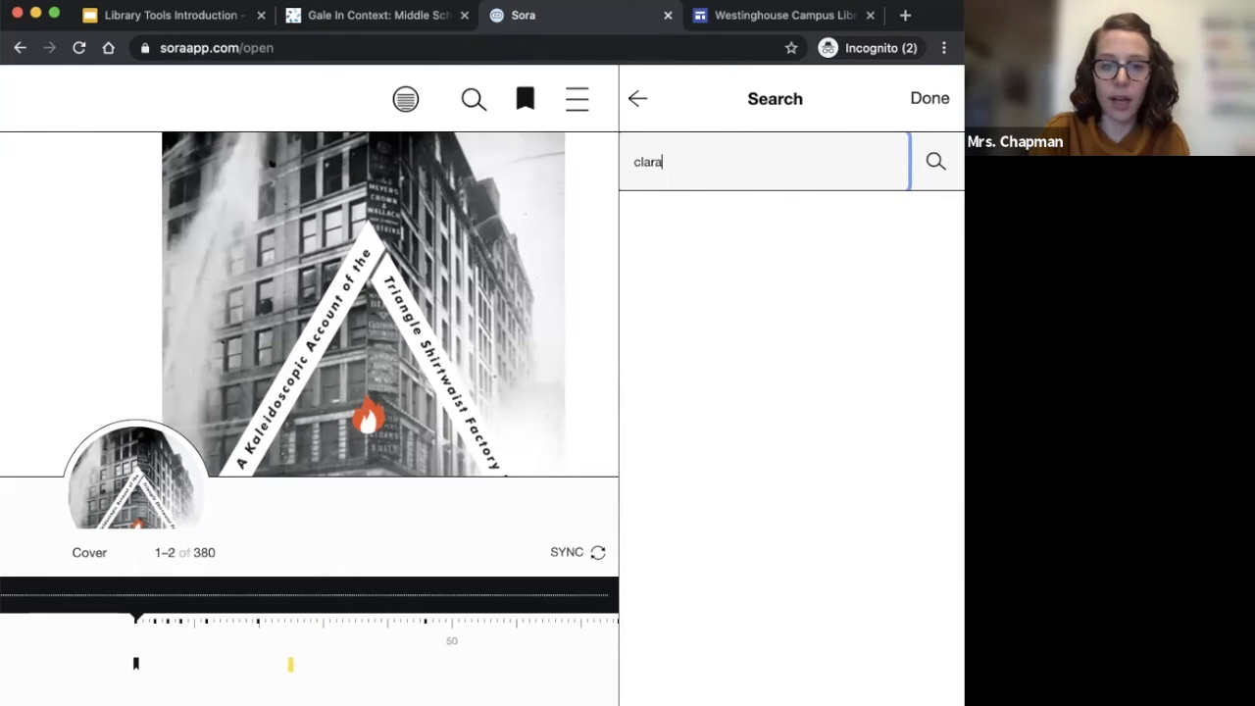
{"action": "type", "text": " lemlich"}
{"action": "key", "text": "Return"}
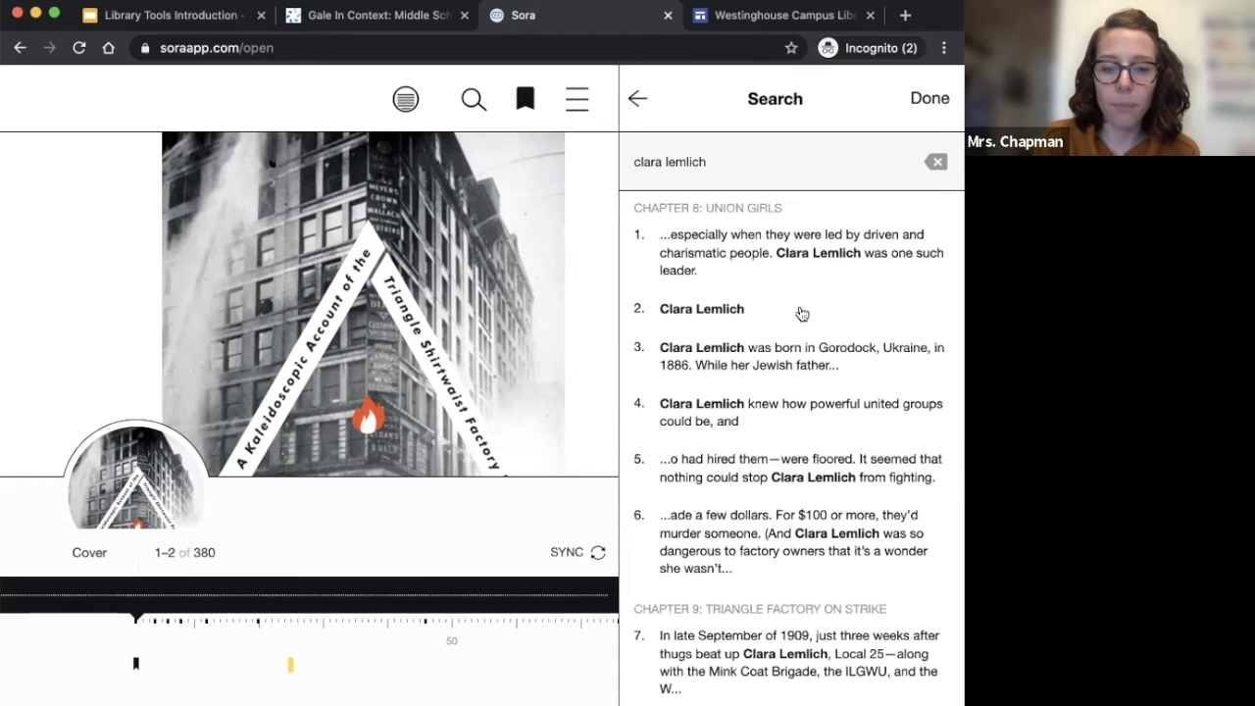
Step: Look through the matches grouped by chapter, and open the first one in Chapter 8: Union Girls
{"action": "scroll", "coordinate": [802, 314], "scroll_direction": "down", "scroll_amount": 5}
{"action": "scroll", "coordinate": [802, 314], "scroll_direction": "up", "scroll_amount": 5}
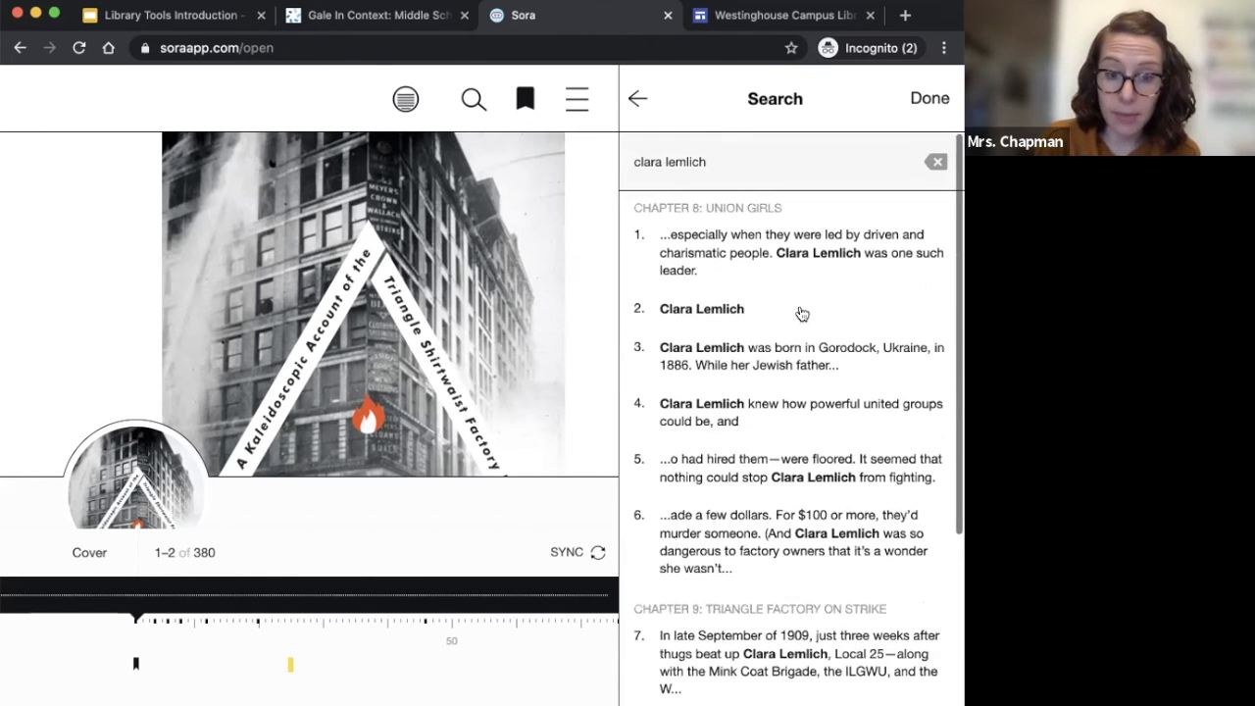
{"action": "scroll", "coordinate": [803, 314], "scroll_direction": "down", "scroll_amount": 3}
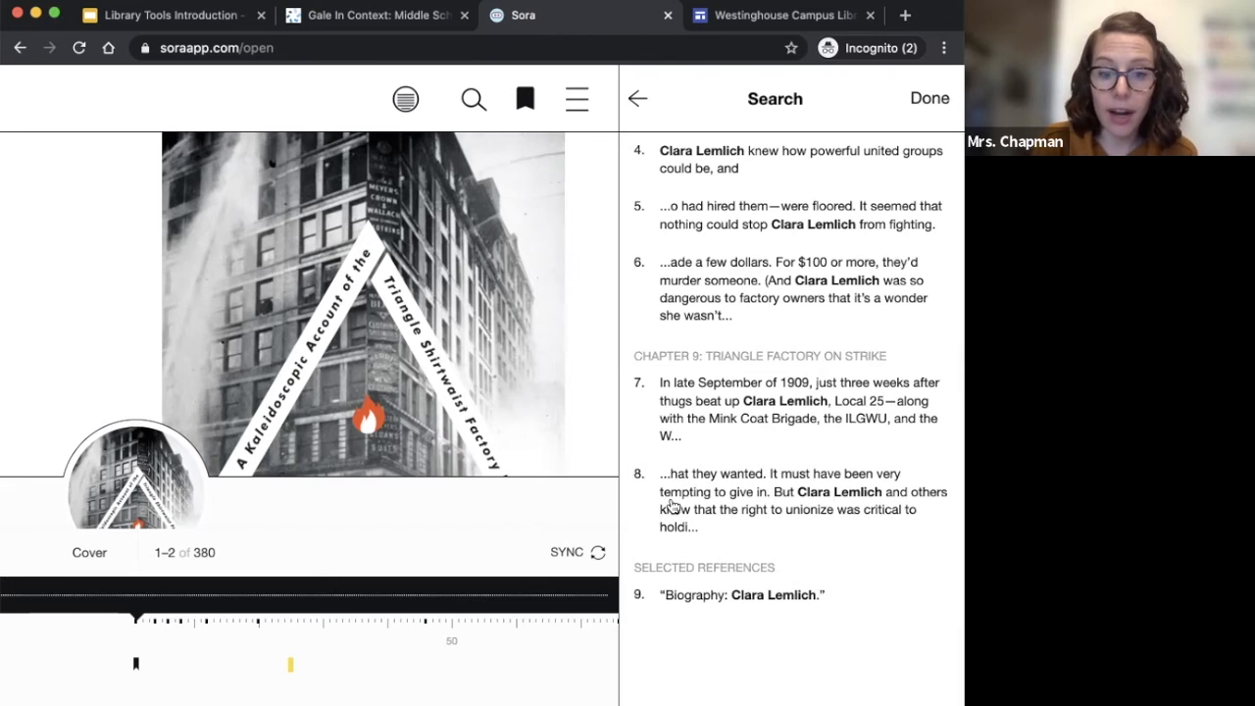
{"action": "scroll", "coordinate": [780, 517], "scroll_direction": "up", "scroll_amount": 4}
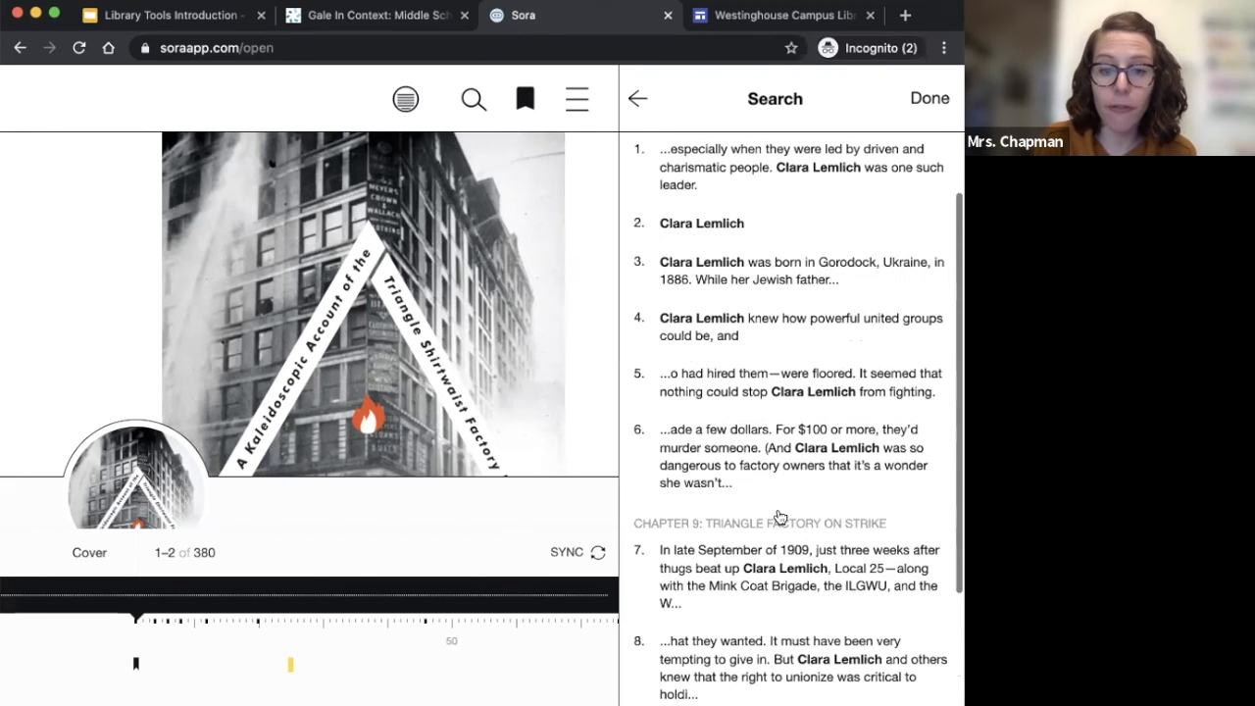
{"action": "scroll", "coordinate": [780, 517], "scroll_direction": "down", "scroll_amount": 5}
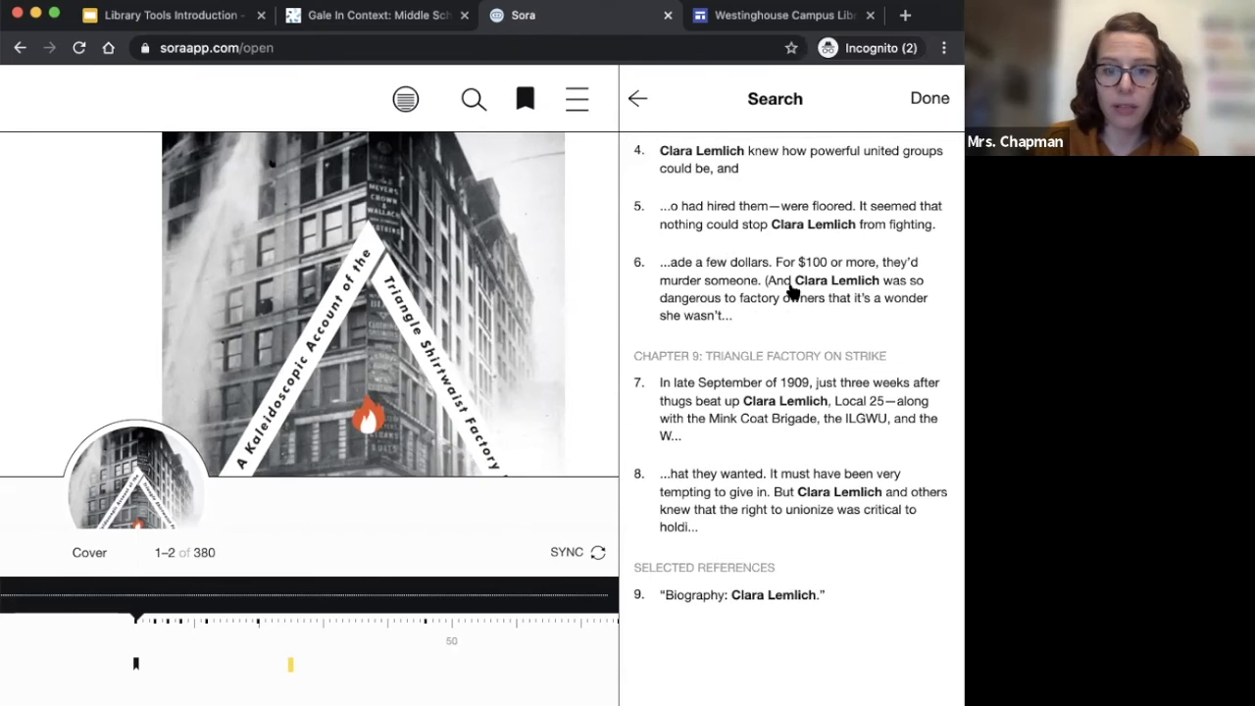
{"action": "scroll", "coordinate": [794, 286], "scroll_direction": "up", "scroll_amount": 3}
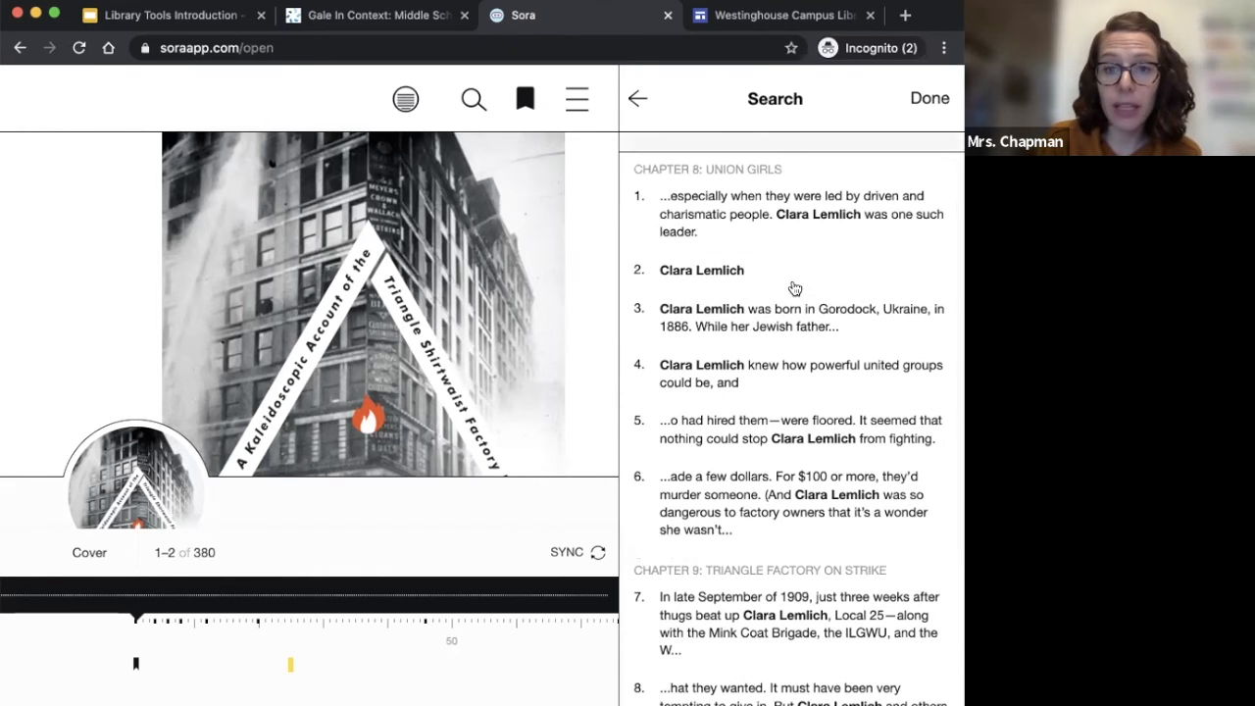
{"action": "left_click", "coordinate": [792, 206]}
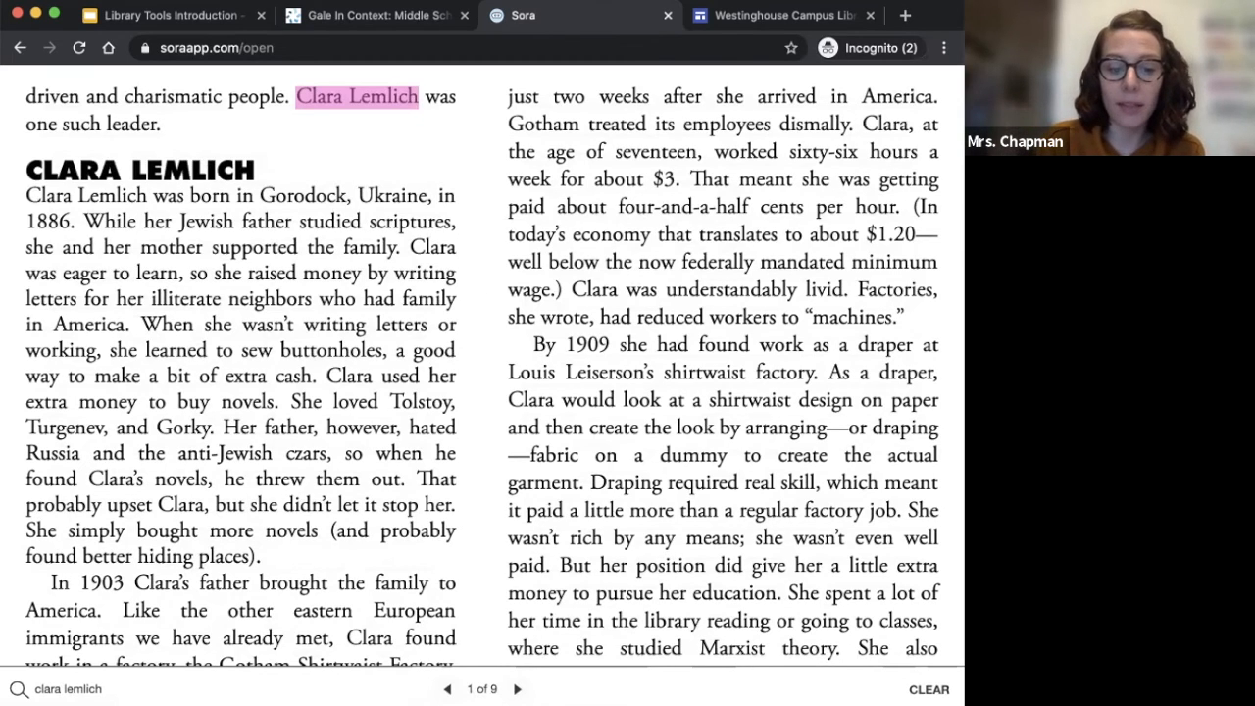
Step: Step forward through the highlighted matches in the text to the fourth one
{"action": "left_click", "coordinate": [518, 690]}
{"action": "left_click", "coordinate": [518, 689]}
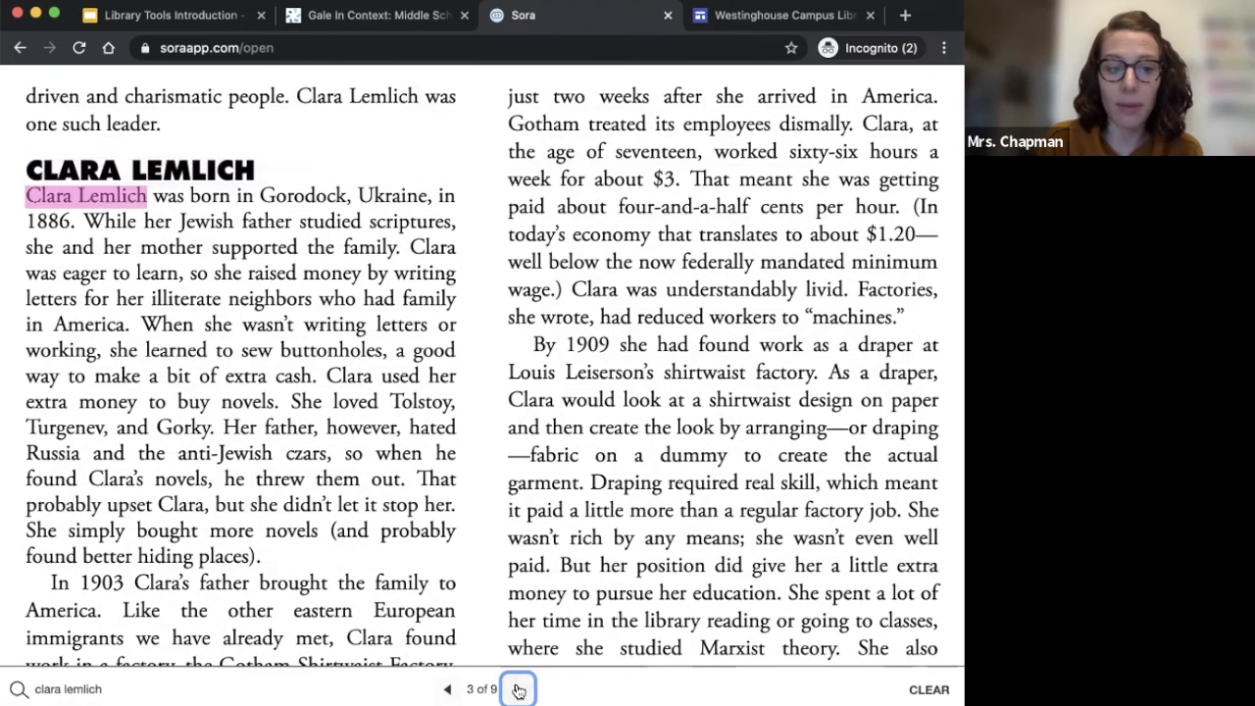
{"action": "left_click", "coordinate": [518, 689]}
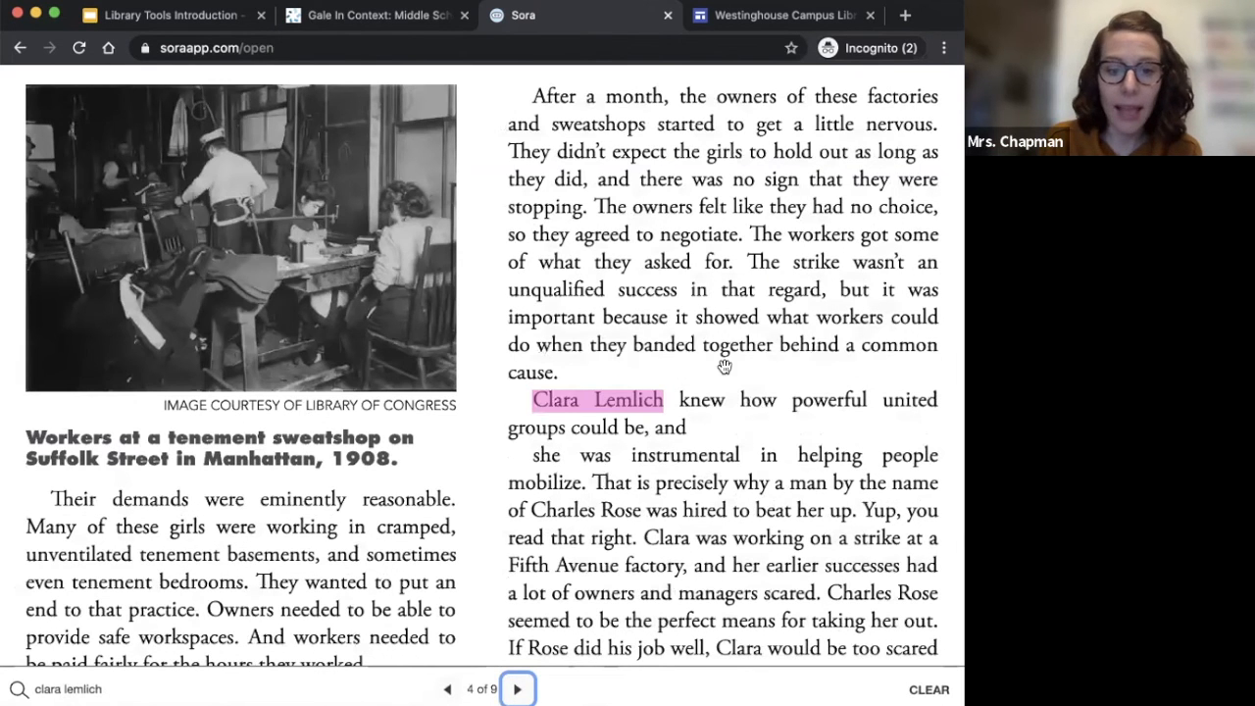
Step: View the book's chapter list, and return to the reader's options
{"action": "left_click", "coordinate": [844, 203]}
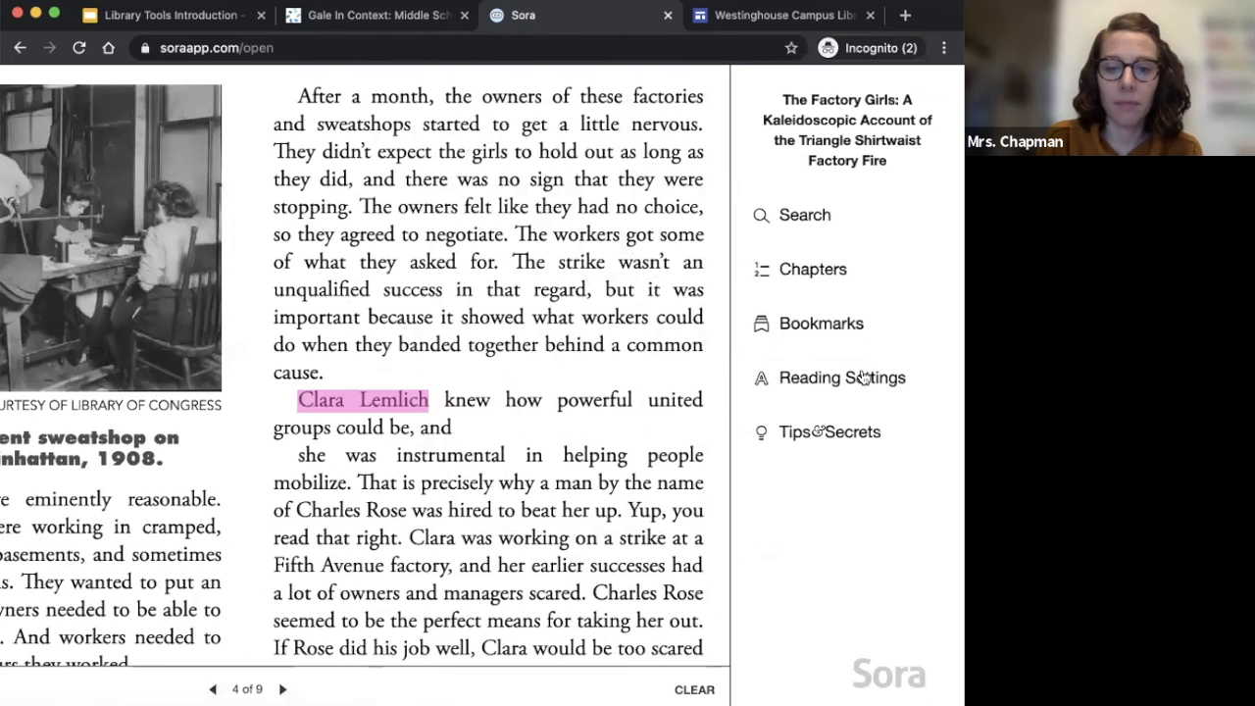
{"action": "left_click", "coordinate": [830, 283]}
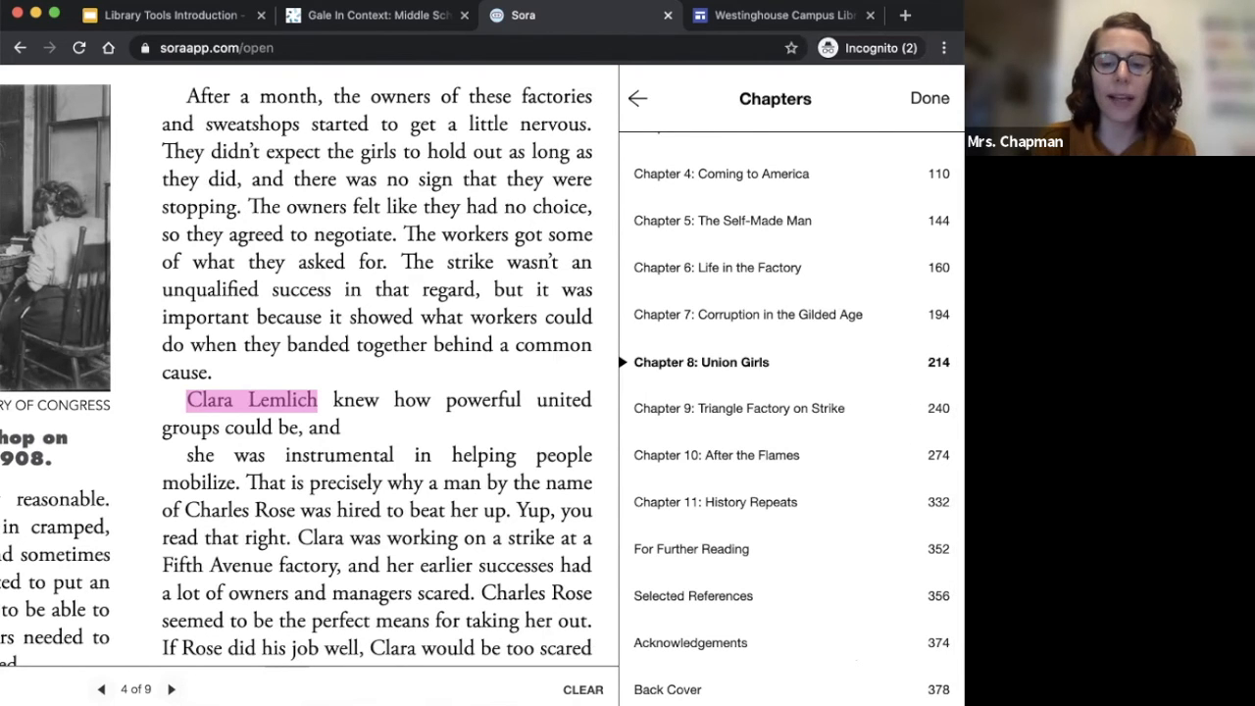
{"action": "left_click", "coordinate": [638, 98]}
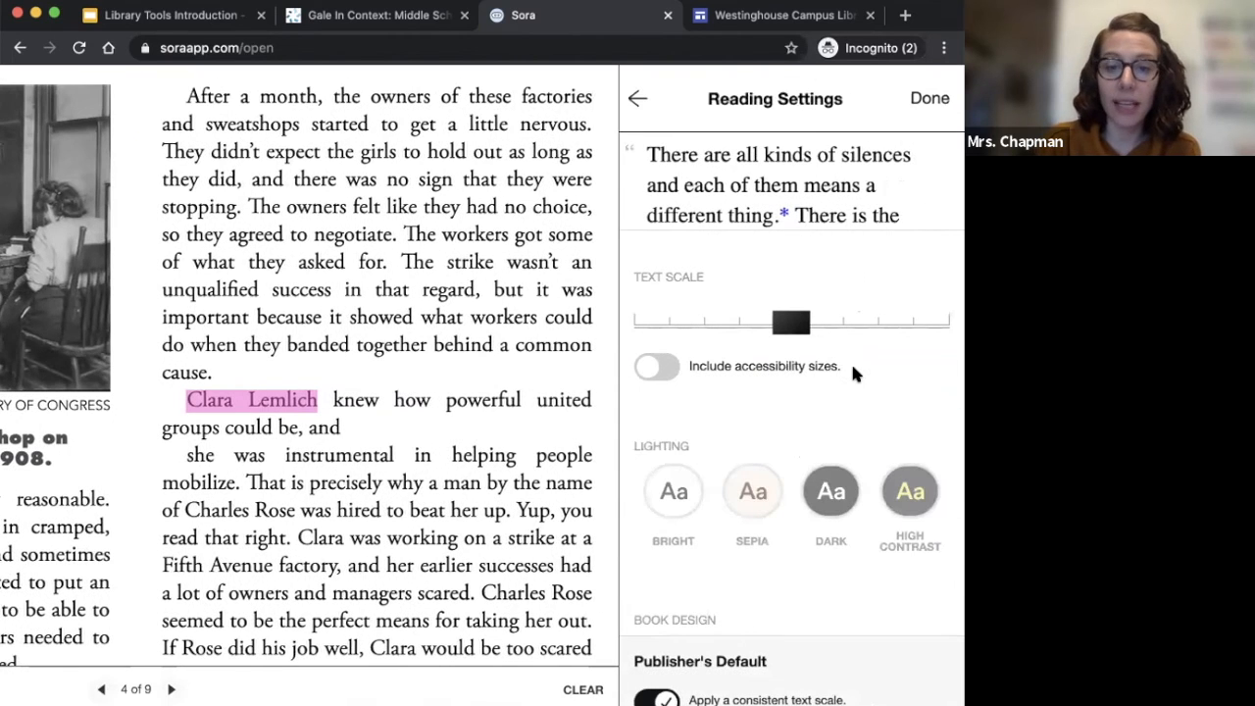
Step: Enlarge the book's text scale by three notches in the reading settings, and set the lighting to Sepia after trying Dark
{"action": "left_click_drag", "start_coordinate": [816, 323], "coordinate": [922, 327]}
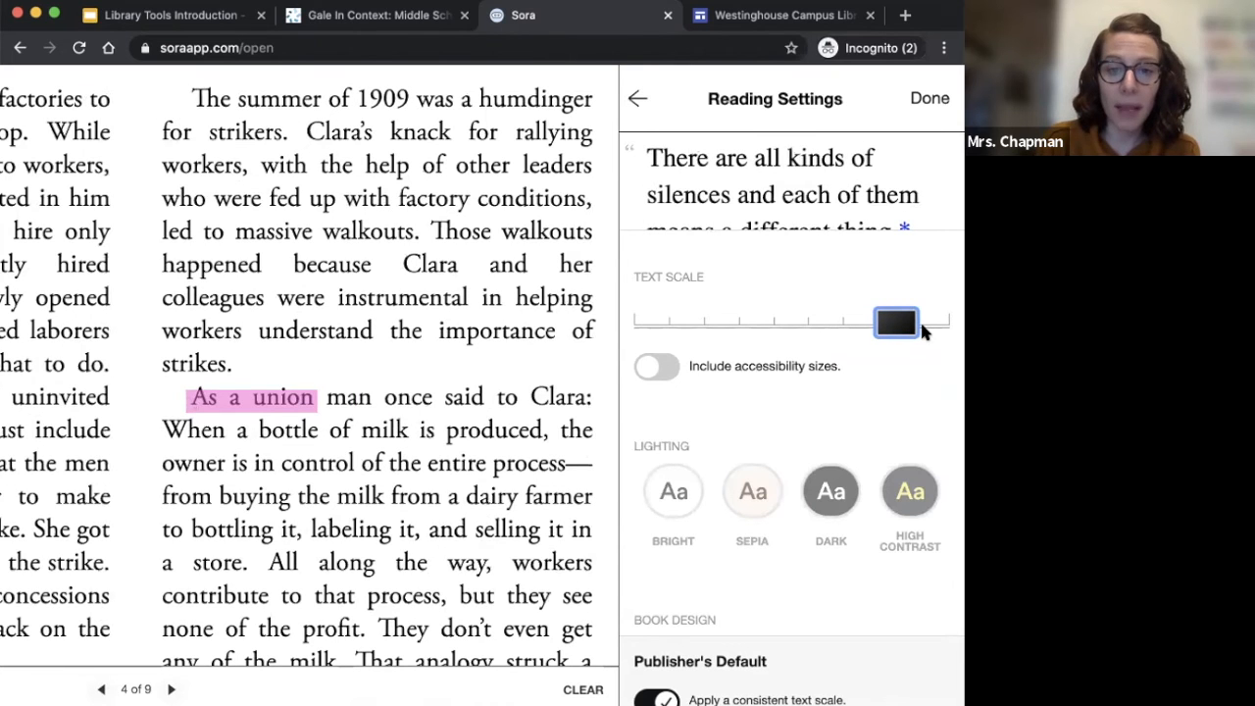
{"action": "left_click", "coordinate": [753, 504]}
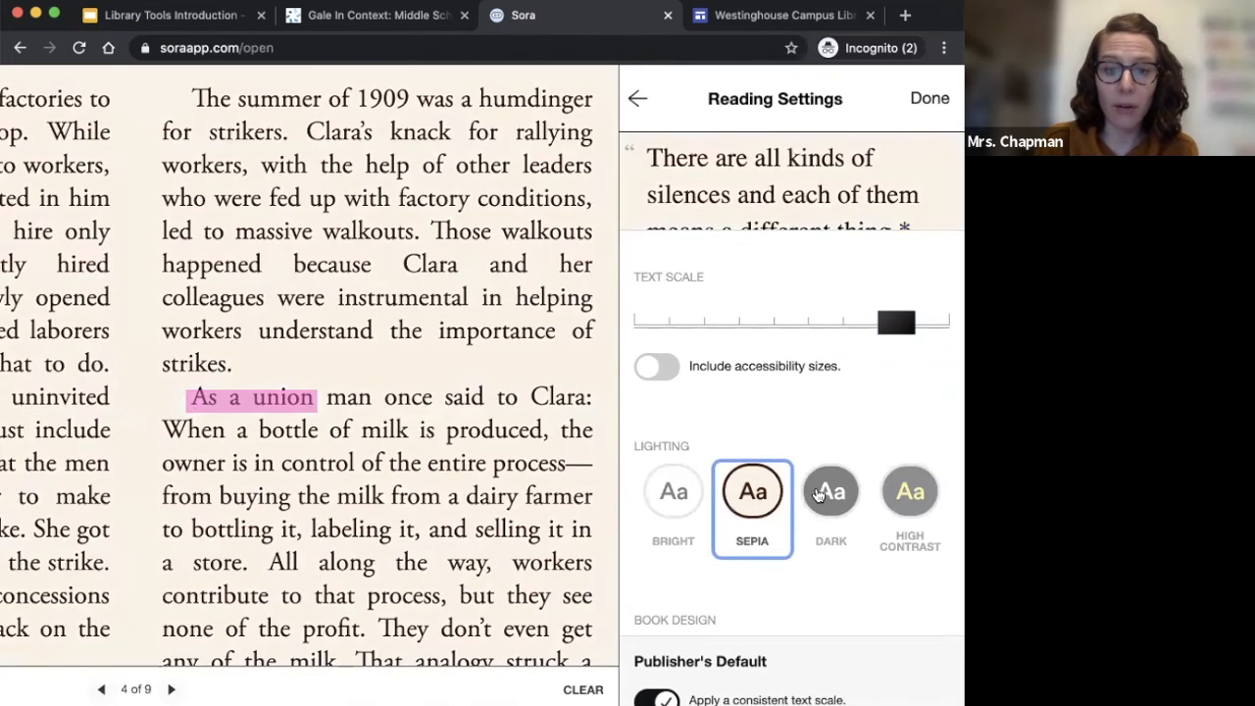
{"action": "left_click", "coordinate": [829, 497]}
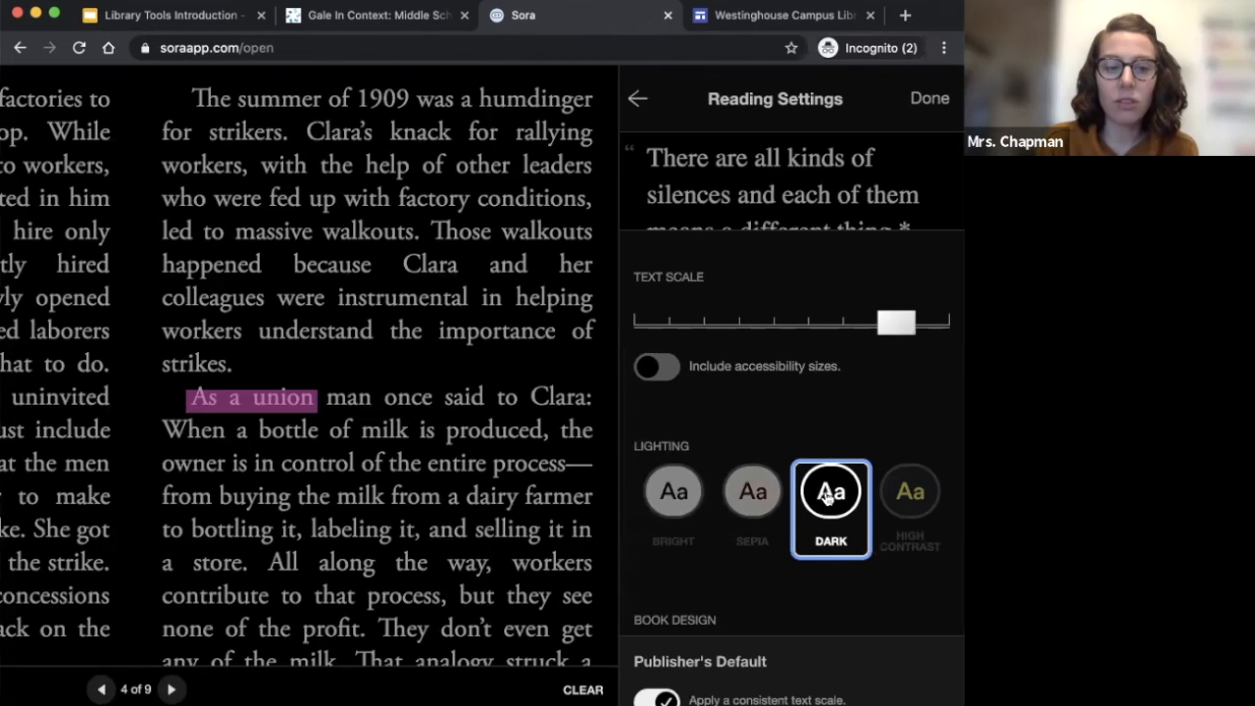
{"action": "left_click", "coordinate": [761, 502]}
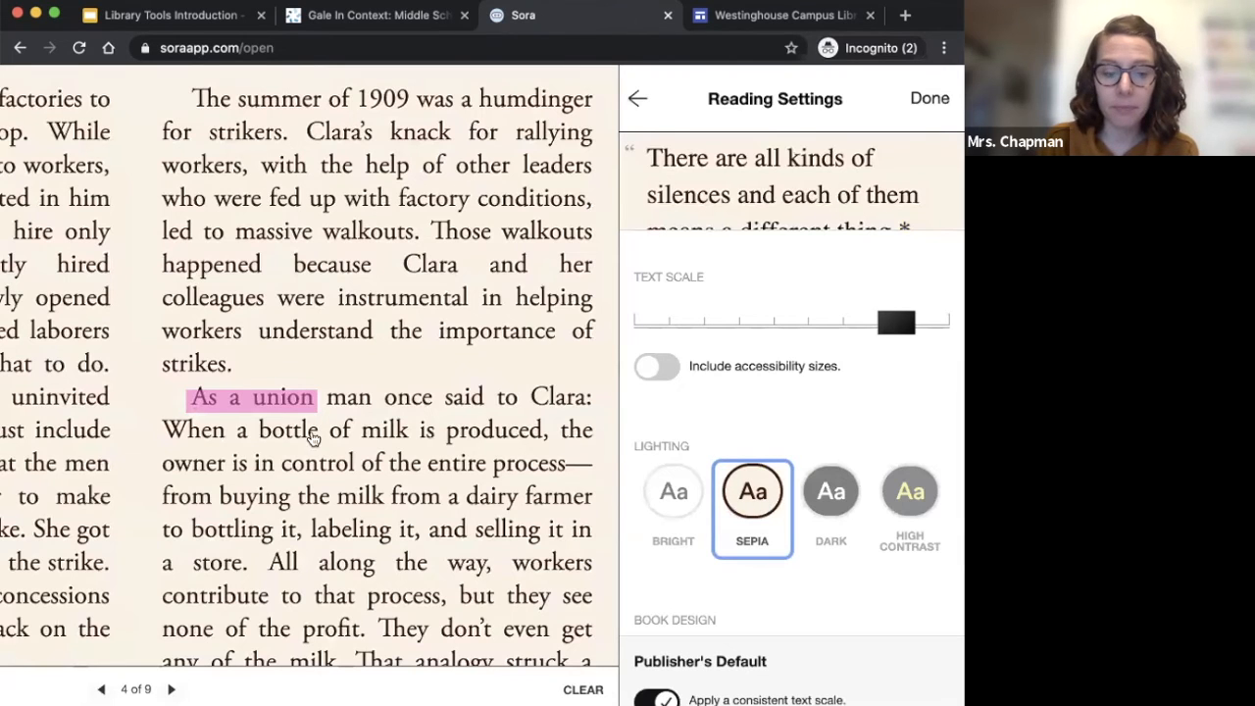
Step: Change the book design from the publisher's default to Paperback
{"action": "scroll", "coordinate": [830, 545], "scroll_direction": "down", "scroll_amount": 5}
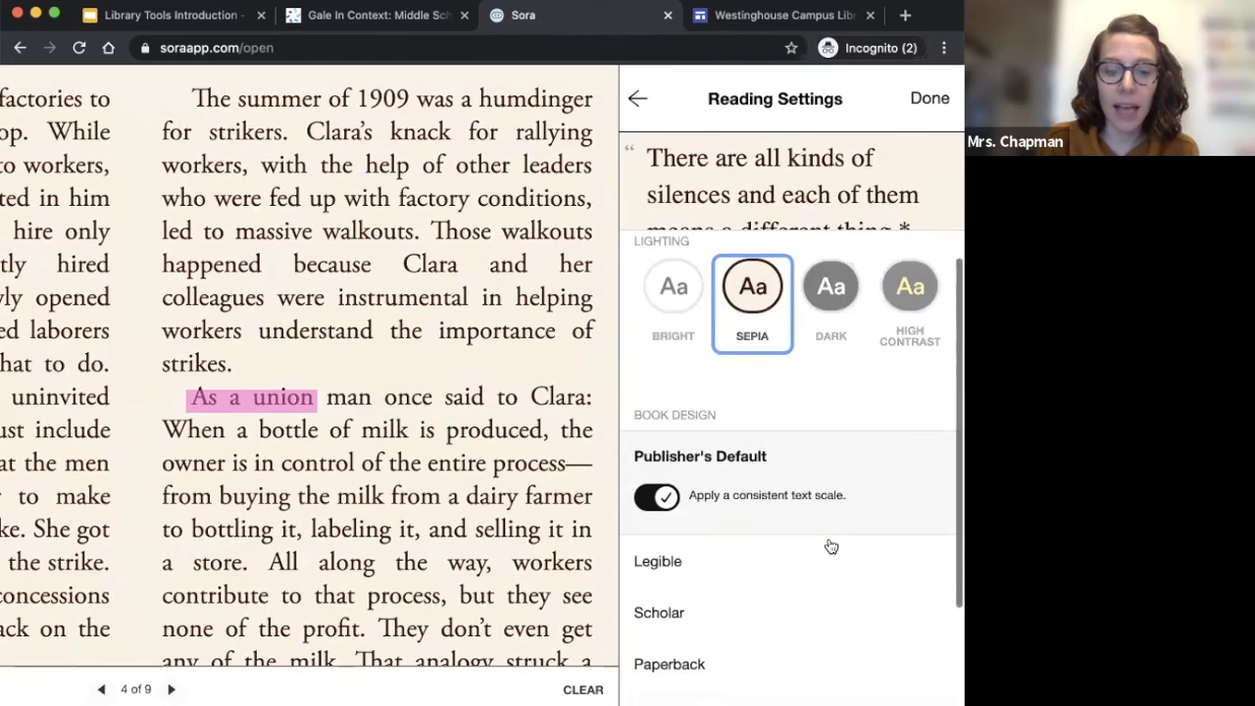
{"action": "left_click", "coordinate": [726, 470]}
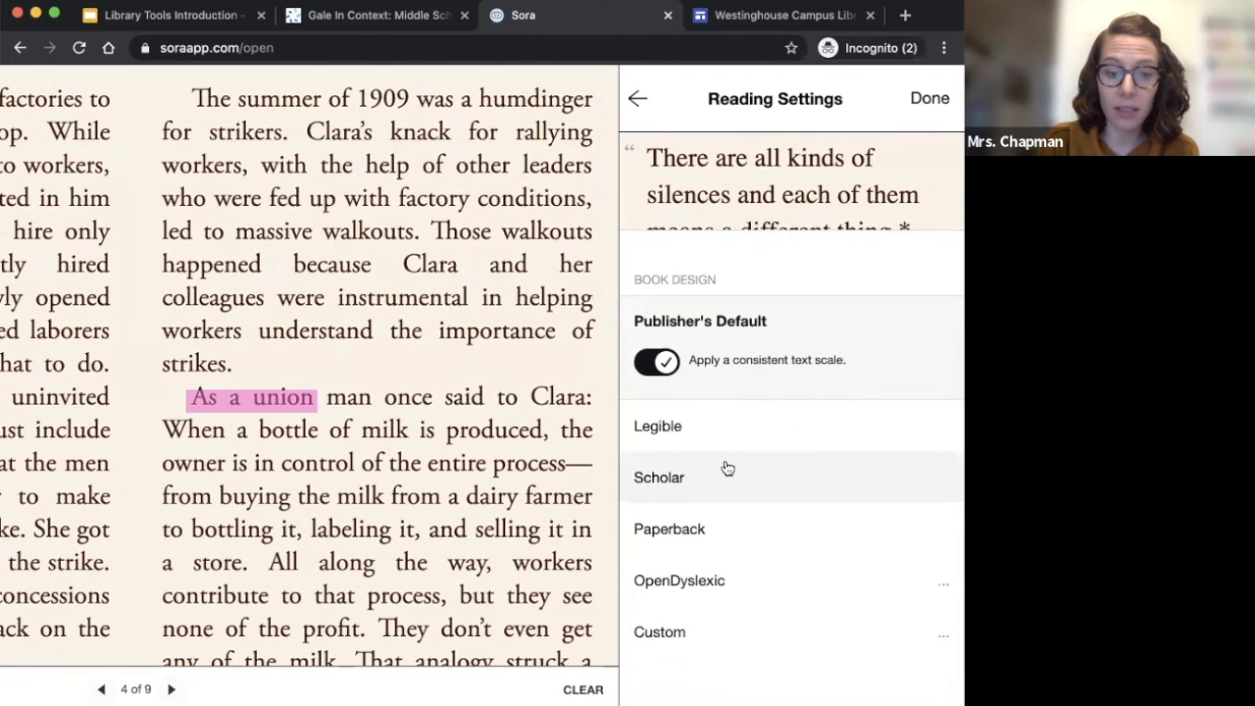
{"action": "left_click", "coordinate": [724, 484]}
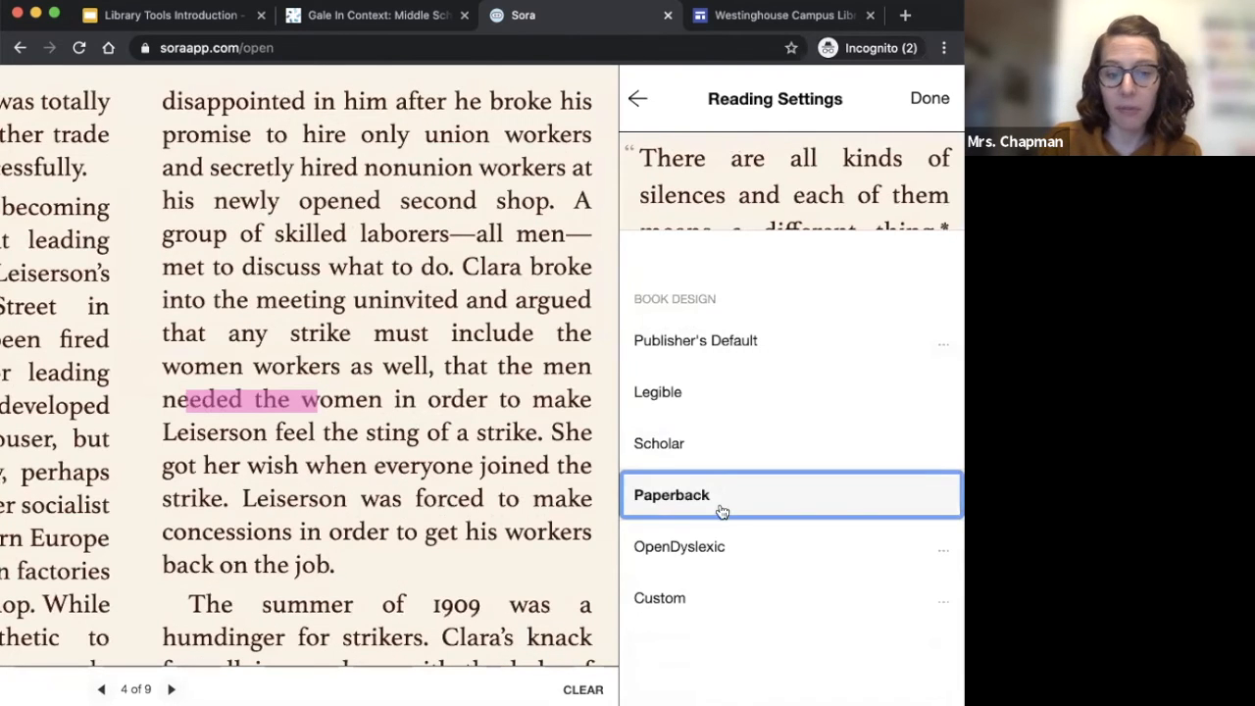
Step: Try the OpenDyslexic book design, restore the Publisher's Default design, and close the reading settings
{"action": "left_click", "coordinate": [723, 546]}
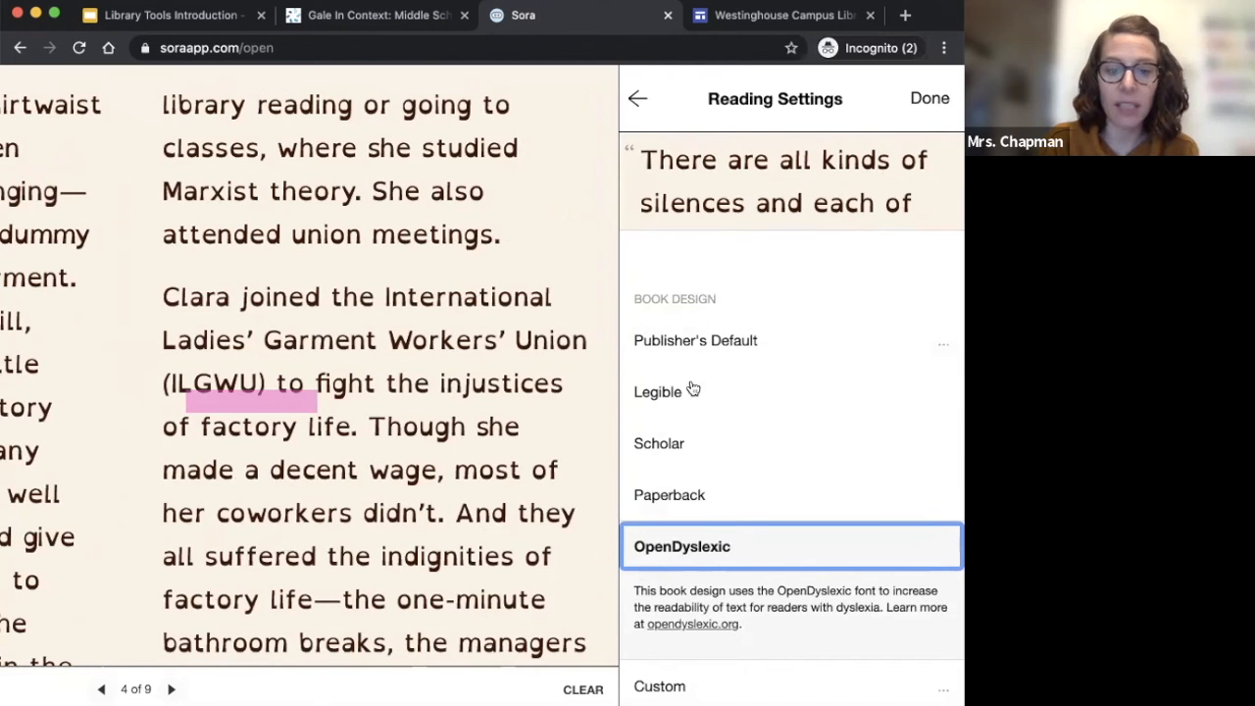
{"action": "left_click", "coordinate": [694, 345]}
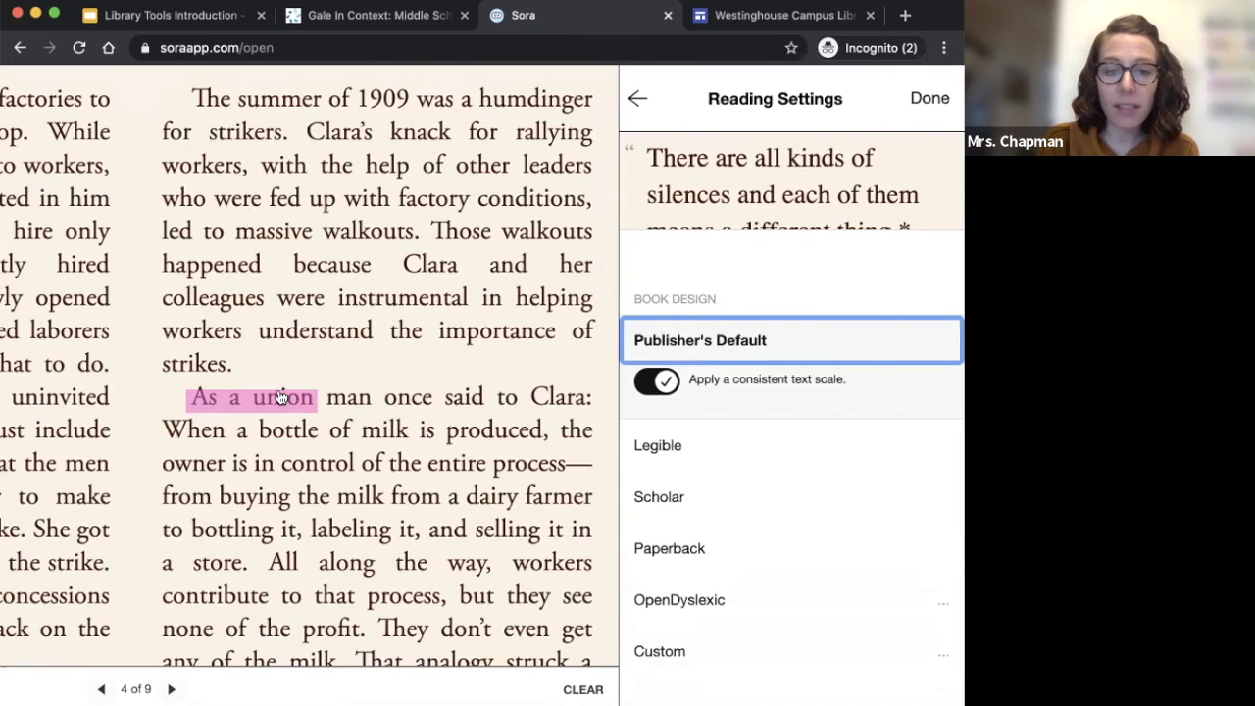
{"action": "left_click", "coordinate": [928, 98]}
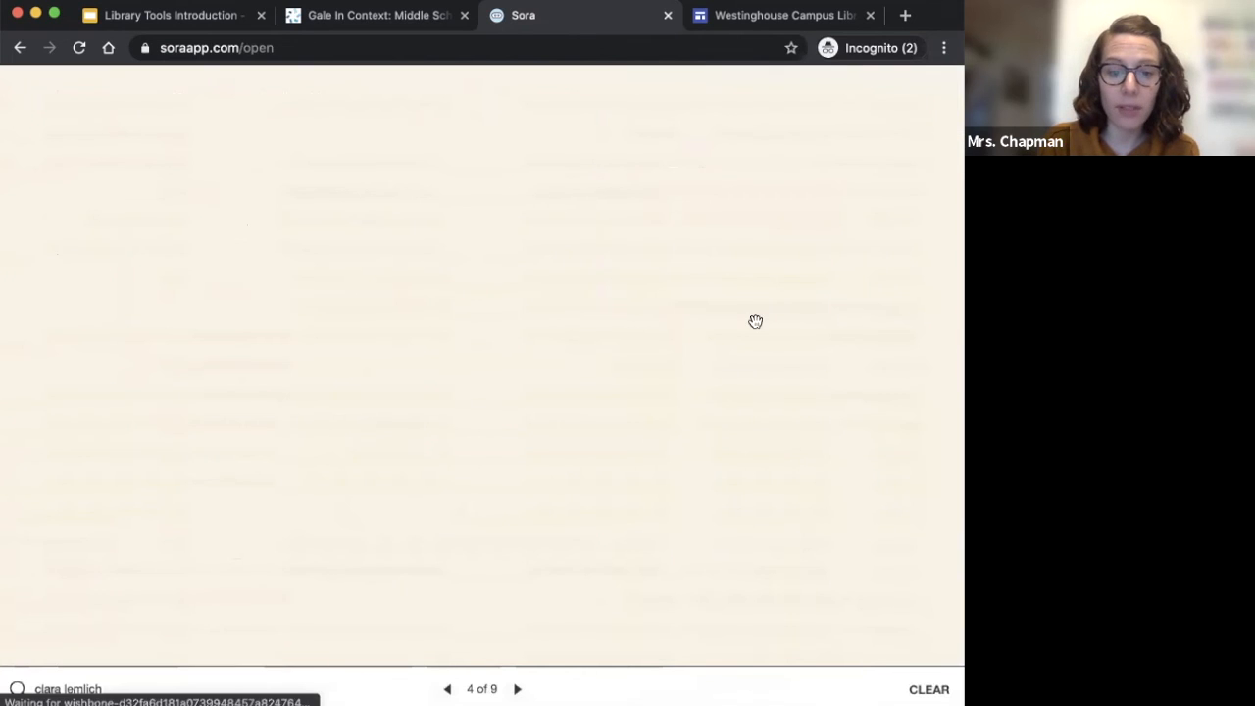
Step: Highlight the word "Their" below the tenement sweatshop caption and attach the note "Save this quote for my research paper."
{"action": "double_click", "coordinate": [569, 236]}
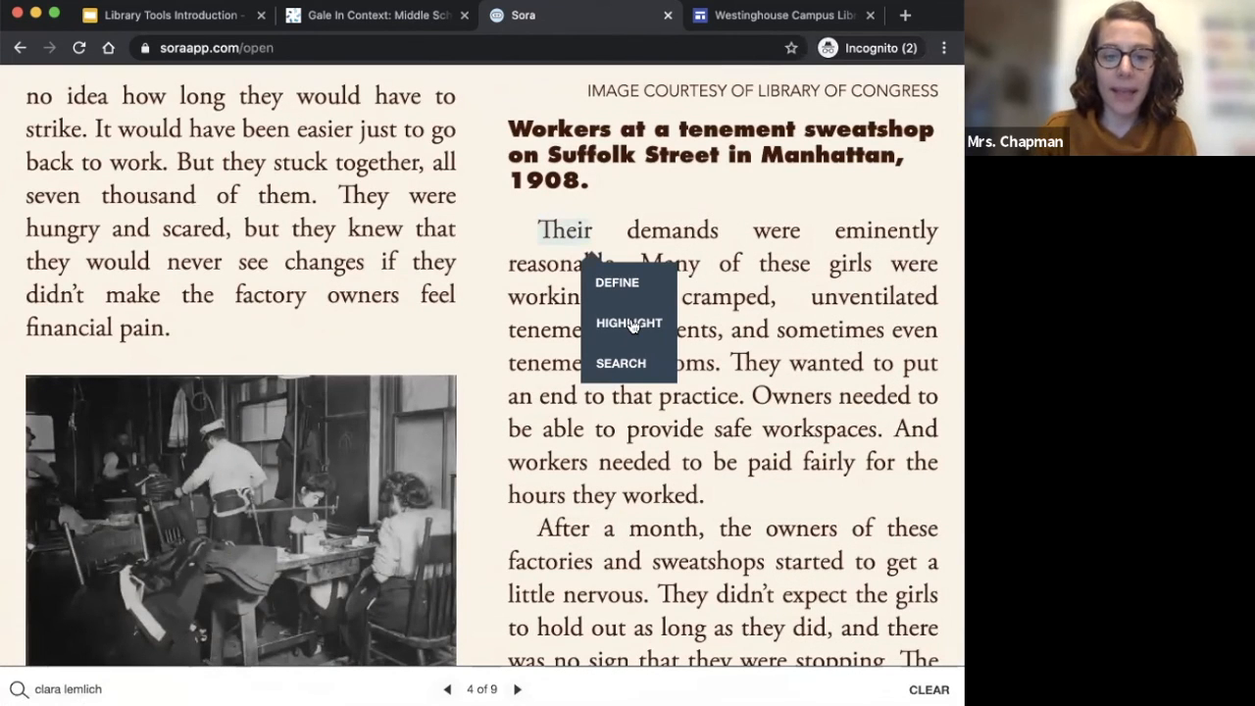
{"action": "left_click", "coordinate": [629, 324]}
{"action": "left_click", "coordinate": [674, 181]}
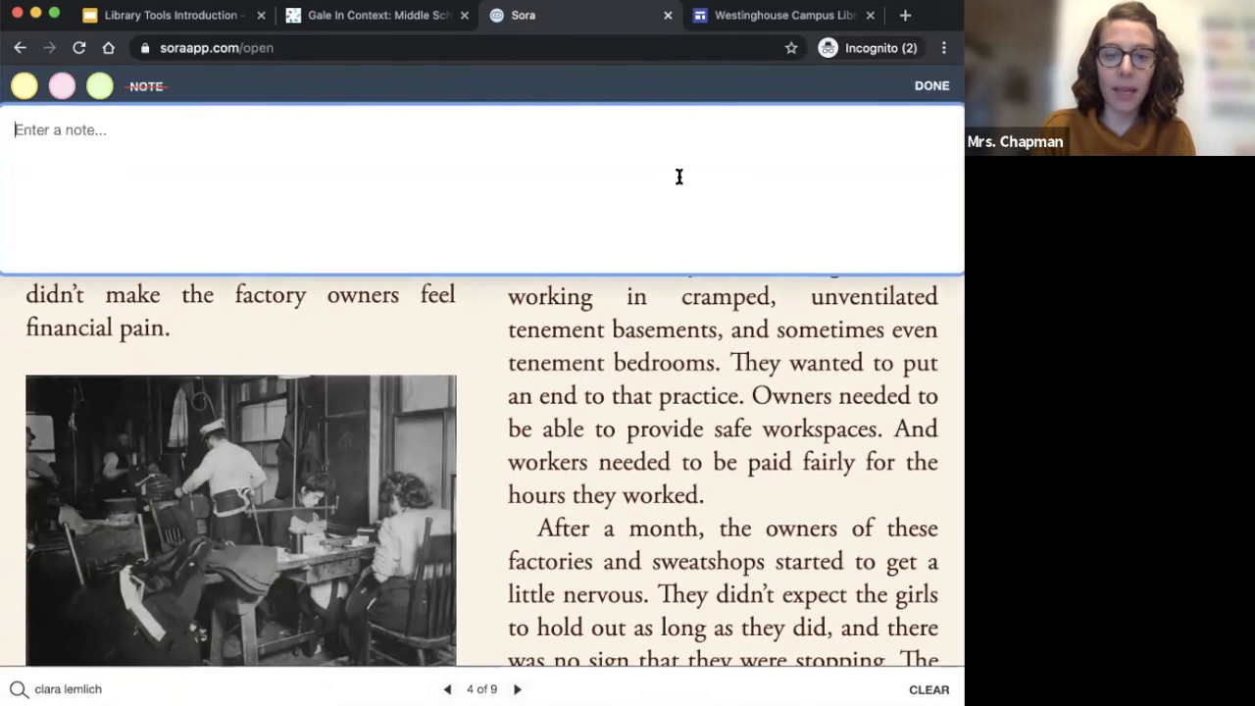
{"action": "type", "text": "Save this quote for my research ap"}
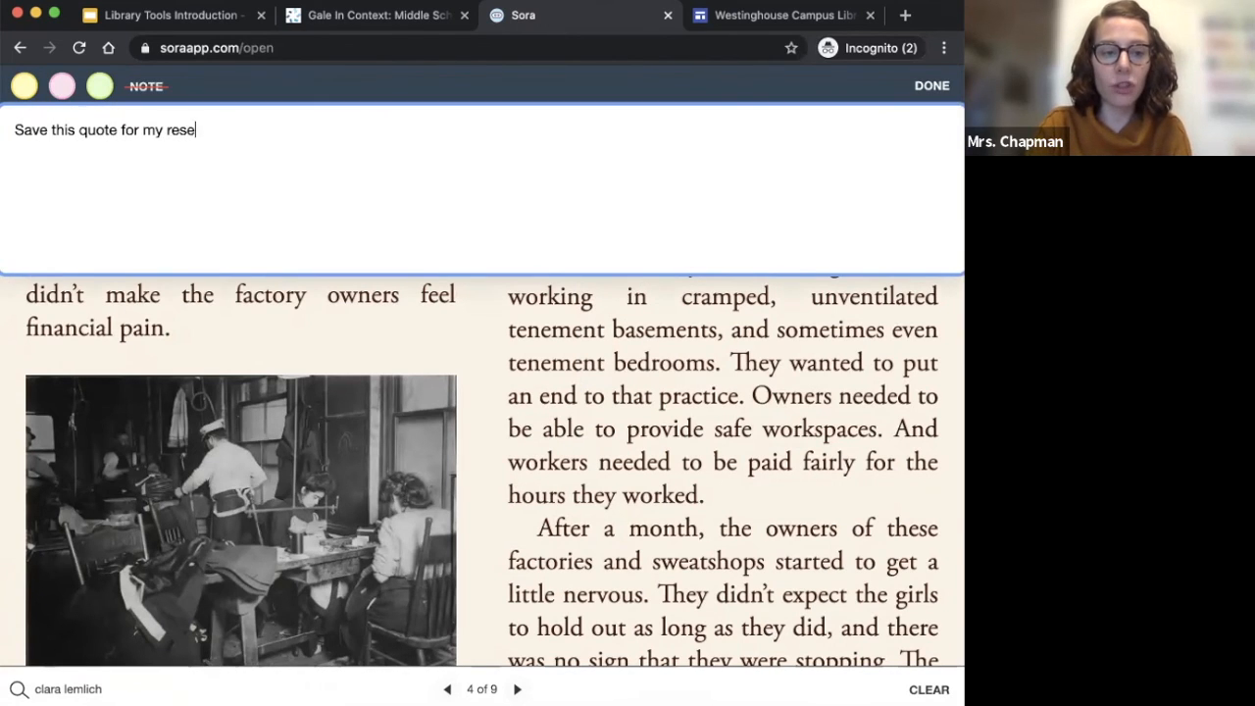
{"action": "key", "text": "BackSpace"}
{"action": "key", "text": "BackSpace"}
{"action": "type", "text": "paper."}
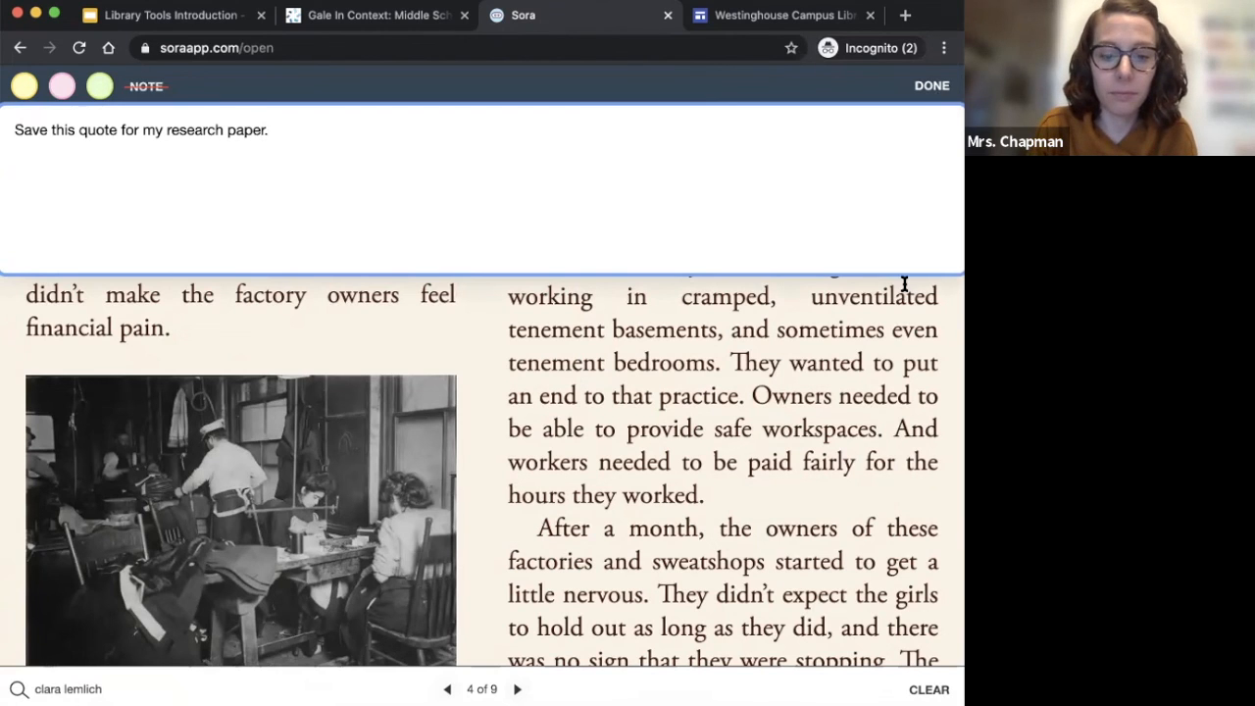
{"action": "left_click", "coordinate": [925, 88]}
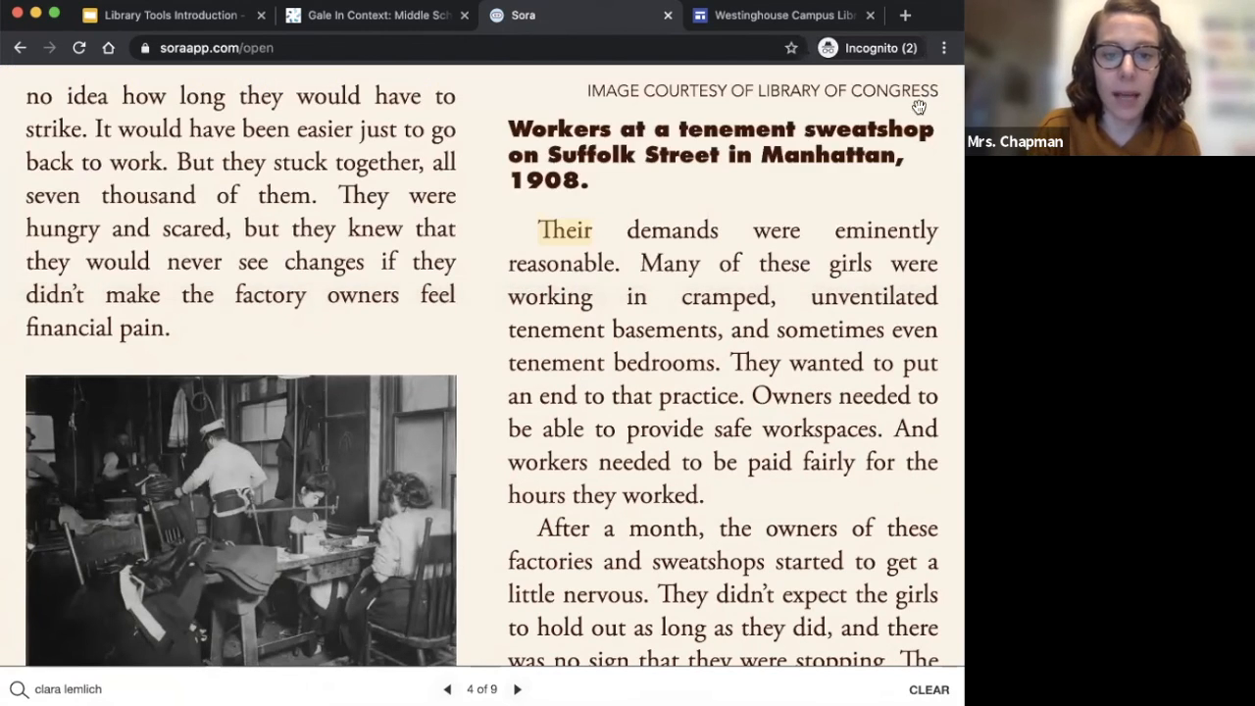
Step: Leave the reader for the book's details page, and view its notes and highlights along with their export options
{"action": "left_click", "coordinate": [786, 296]}
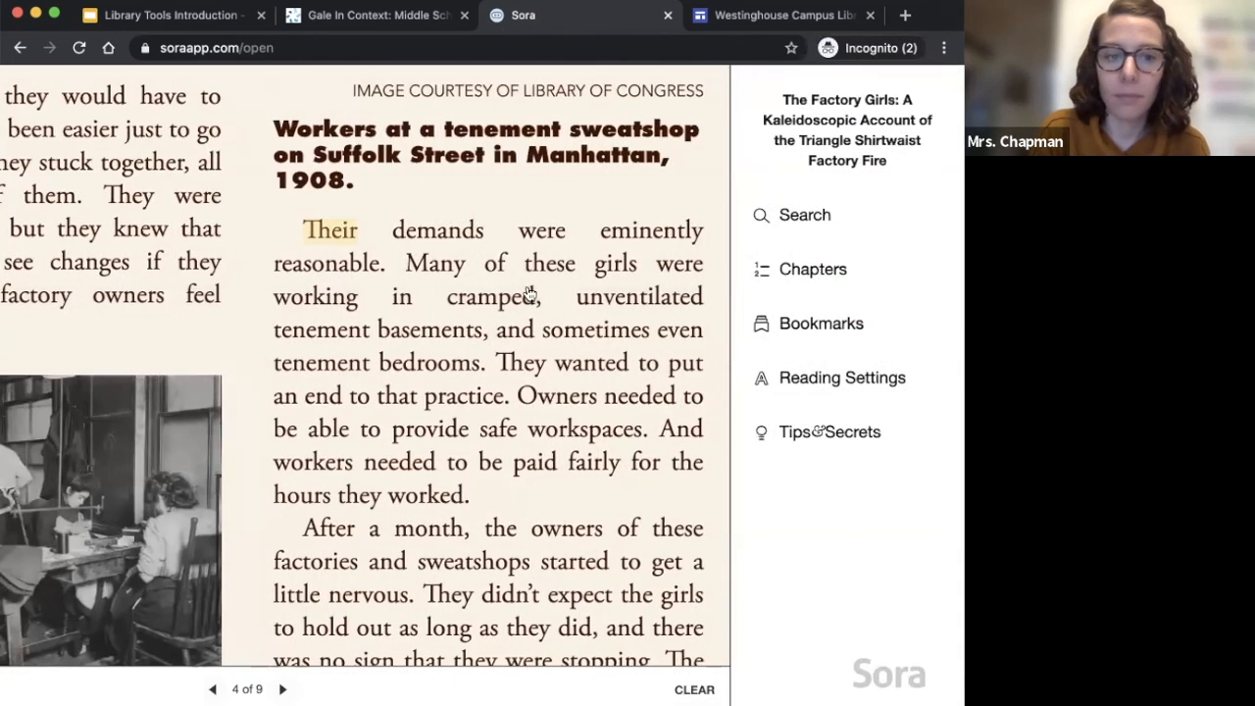
{"action": "left_click", "coordinate": [392, 316]}
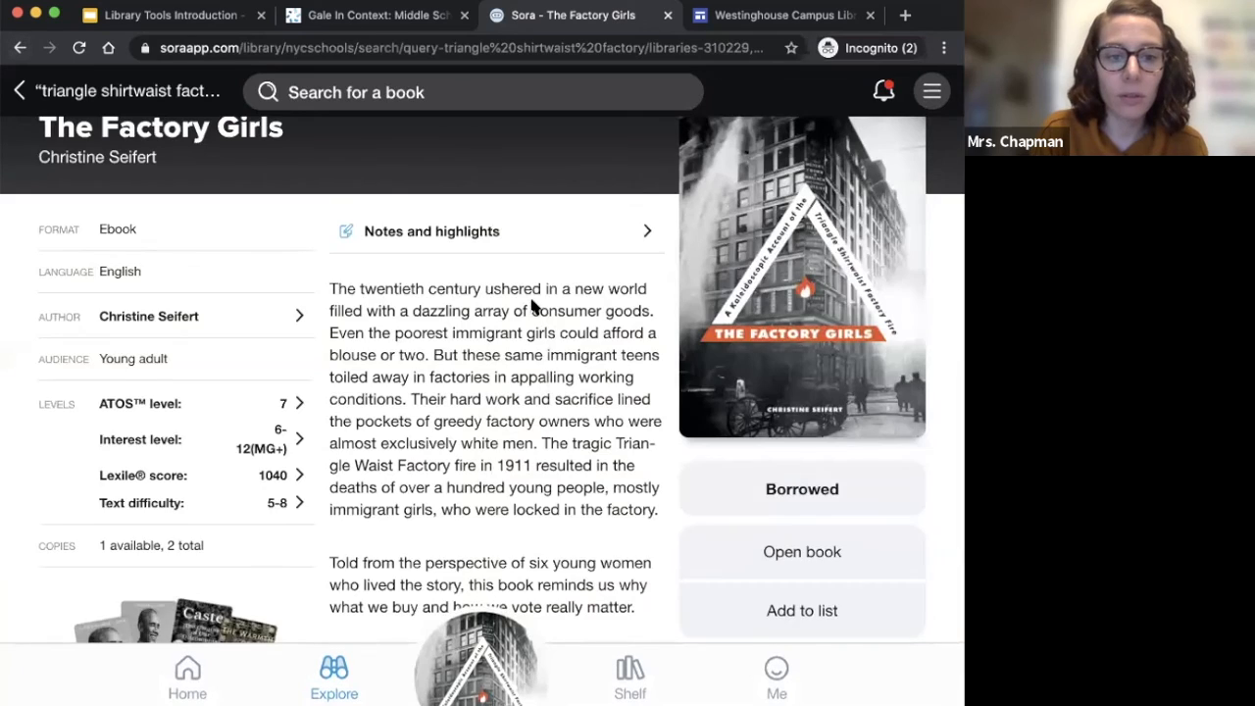
{"action": "scroll", "coordinate": [530, 306], "scroll_direction": "up", "scroll_amount": 1}
{"action": "left_click", "coordinate": [441, 333]}
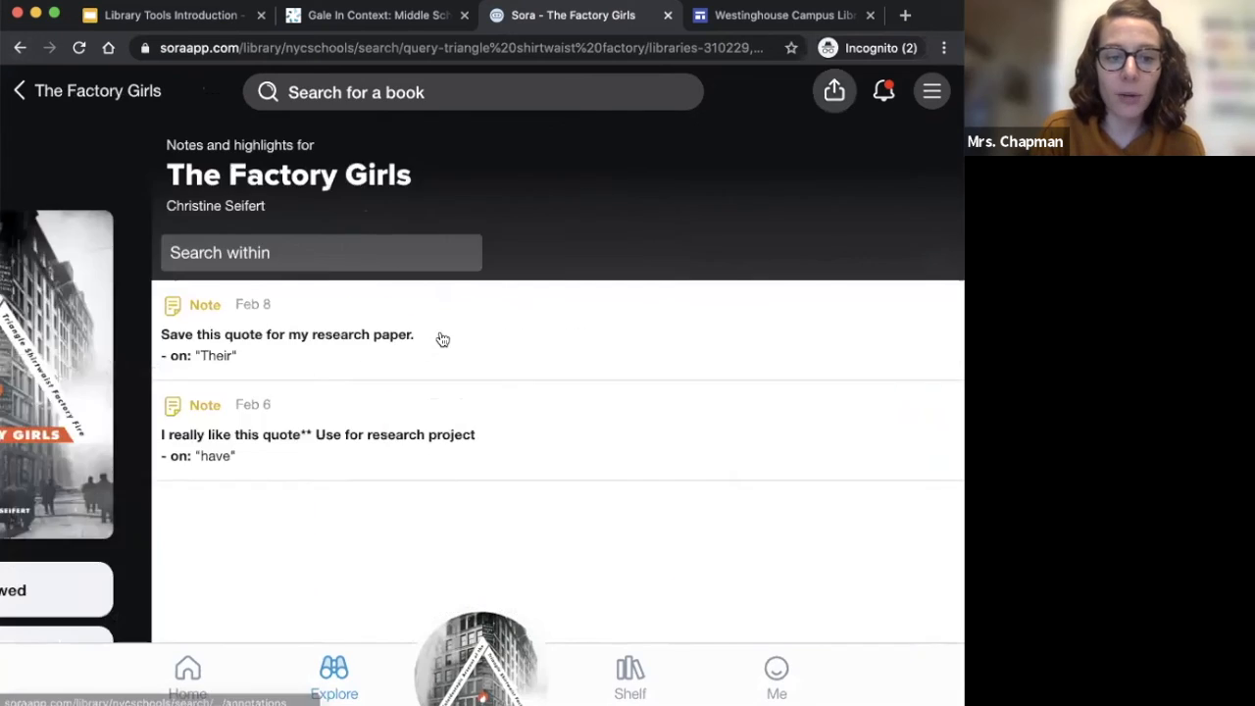
{"action": "left_click", "coordinate": [782, 232]}
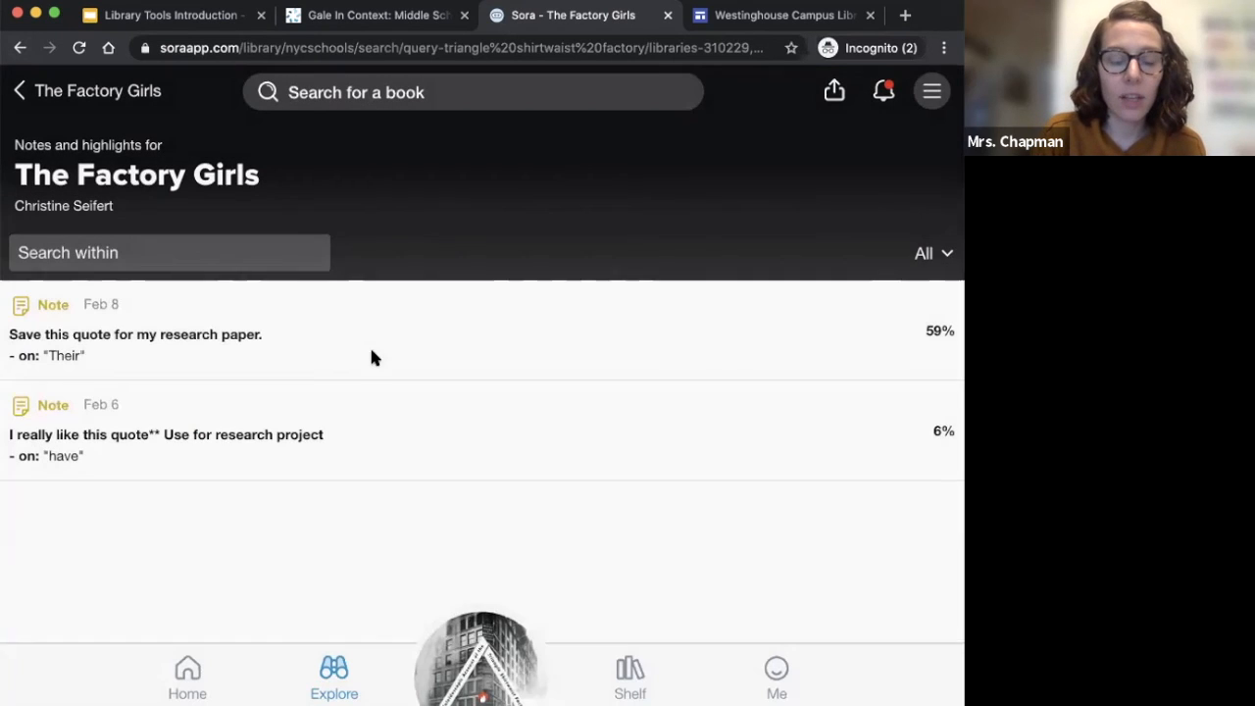
{"action": "left_click", "coordinate": [833, 89]}
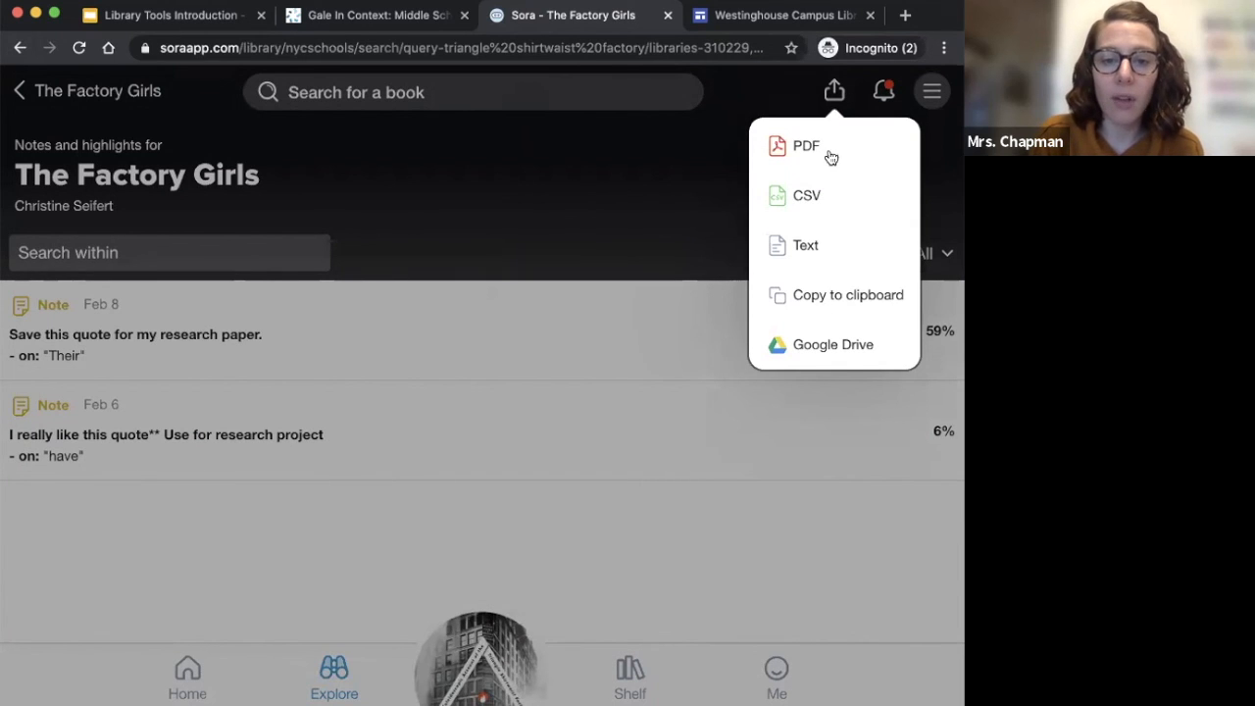
{"action": "left_click", "coordinate": [609, 305]}
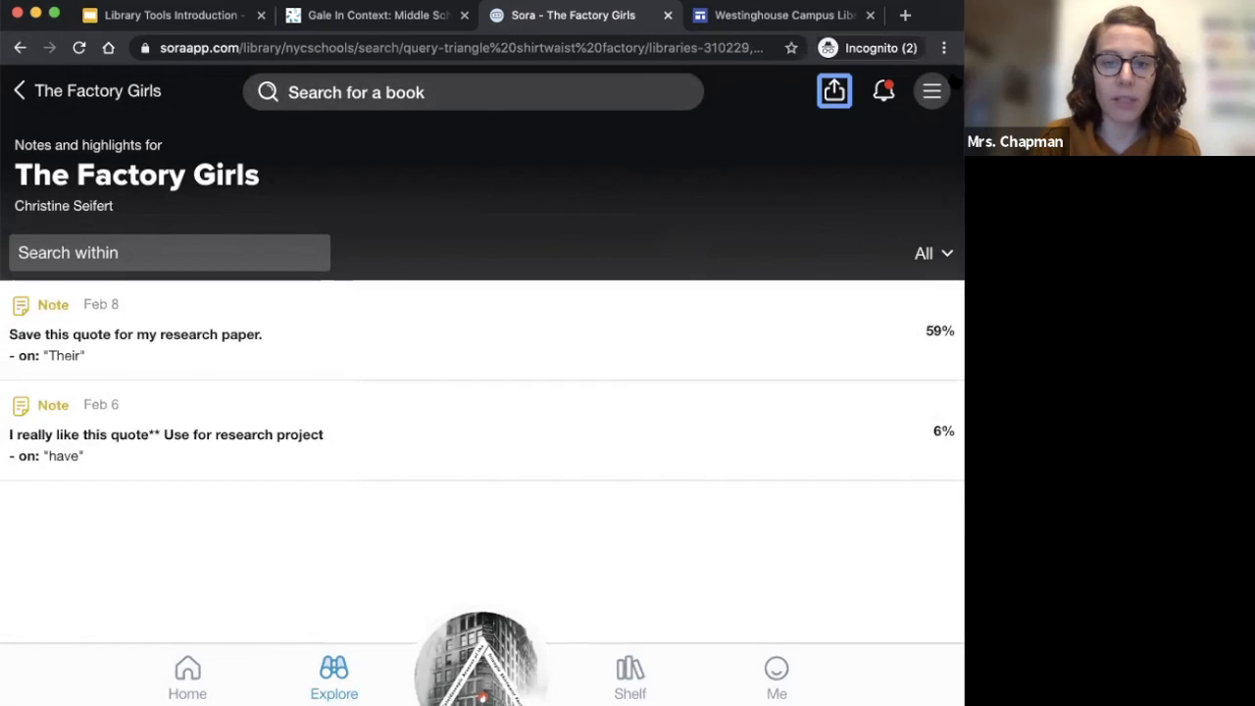
Step: Go to the shelf and look through the borrowed titles and their due dates
{"action": "left_click", "coordinate": [629, 684]}
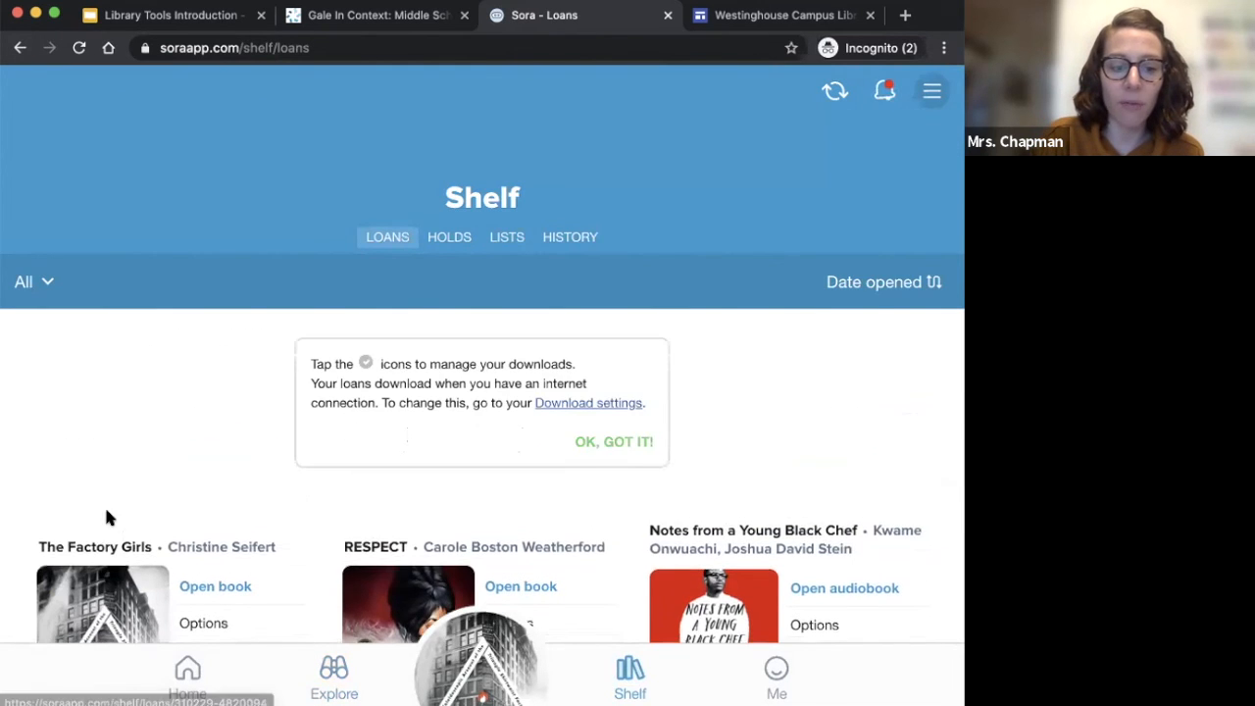
{"action": "scroll", "coordinate": [108, 518], "scroll_direction": "down", "scroll_amount": 3}
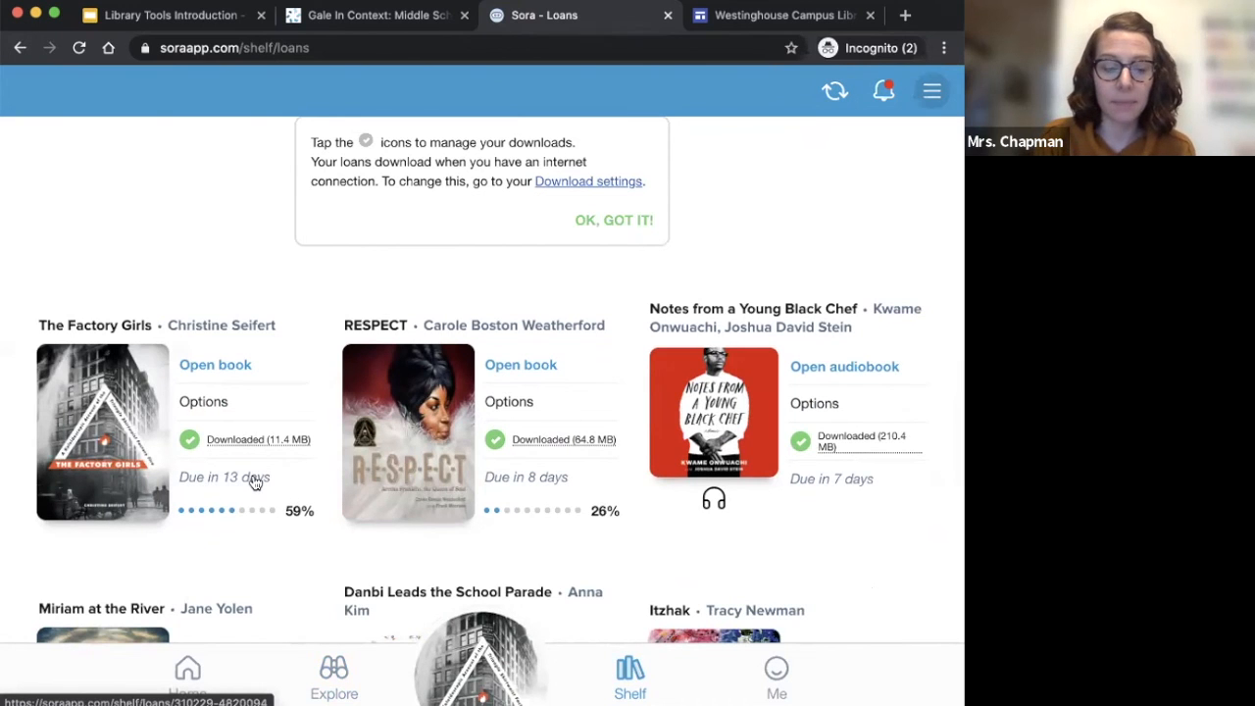
{"action": "scroll", "coordinate": [253, 480], "scroll_direction": "up", "scroll_amount": 1}
{"action": "scroll", "coordinate": [251, 481], "scroll_direction": "down", "scroll_amount": 2}
{"action": "scroll", "coordinate": [251, 480], "scroll_direction": "down", "scroll_amount": 1}
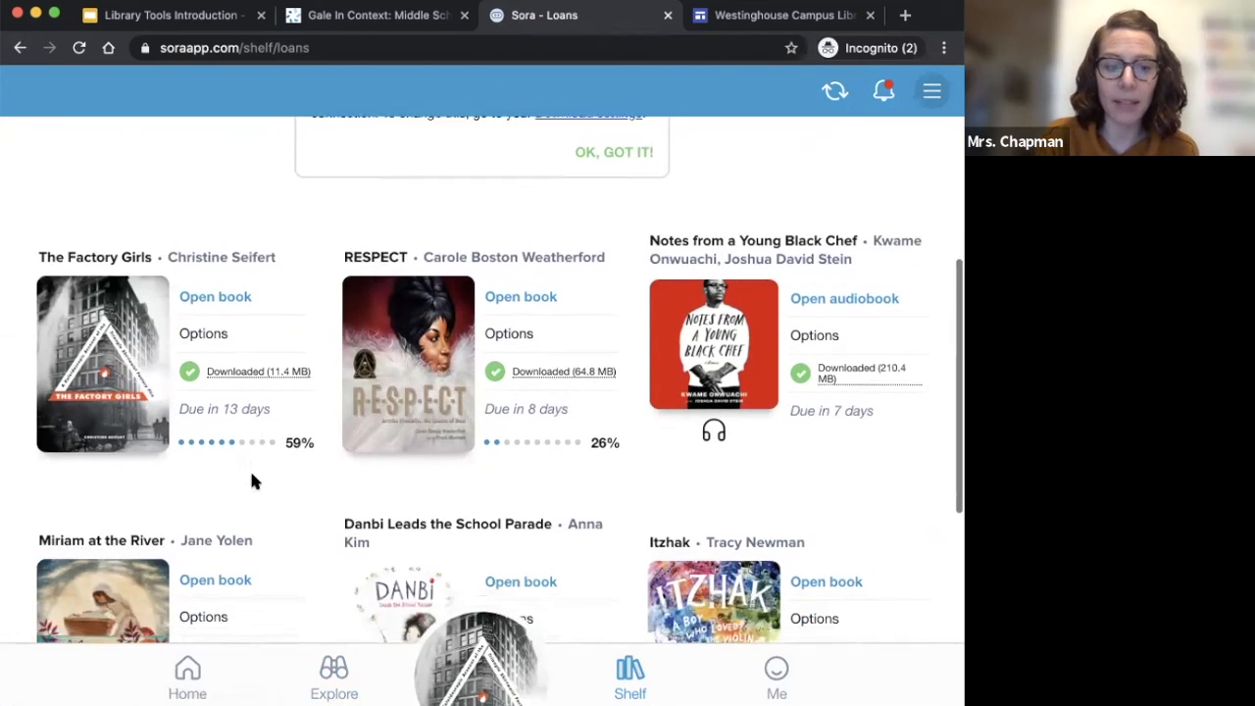
Step: Open the loan options for The Factory Girls and view its notes and highlights from there
{"action": "left_click", "coordinate": [128, 365]}
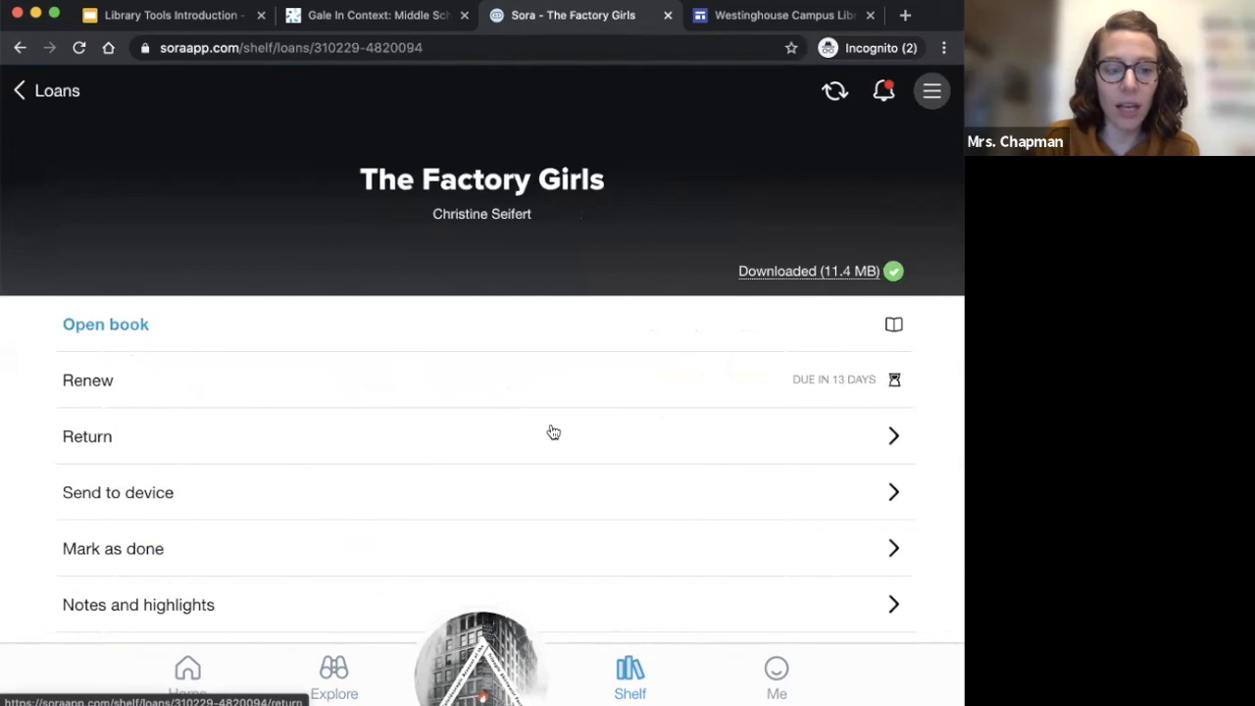
{"action": "scroll", "coordinate": [553, 432], "scroll_direction": "down", "scroll_amount": 3}
{"action": "left_click", "coordinate": [282, 423]}
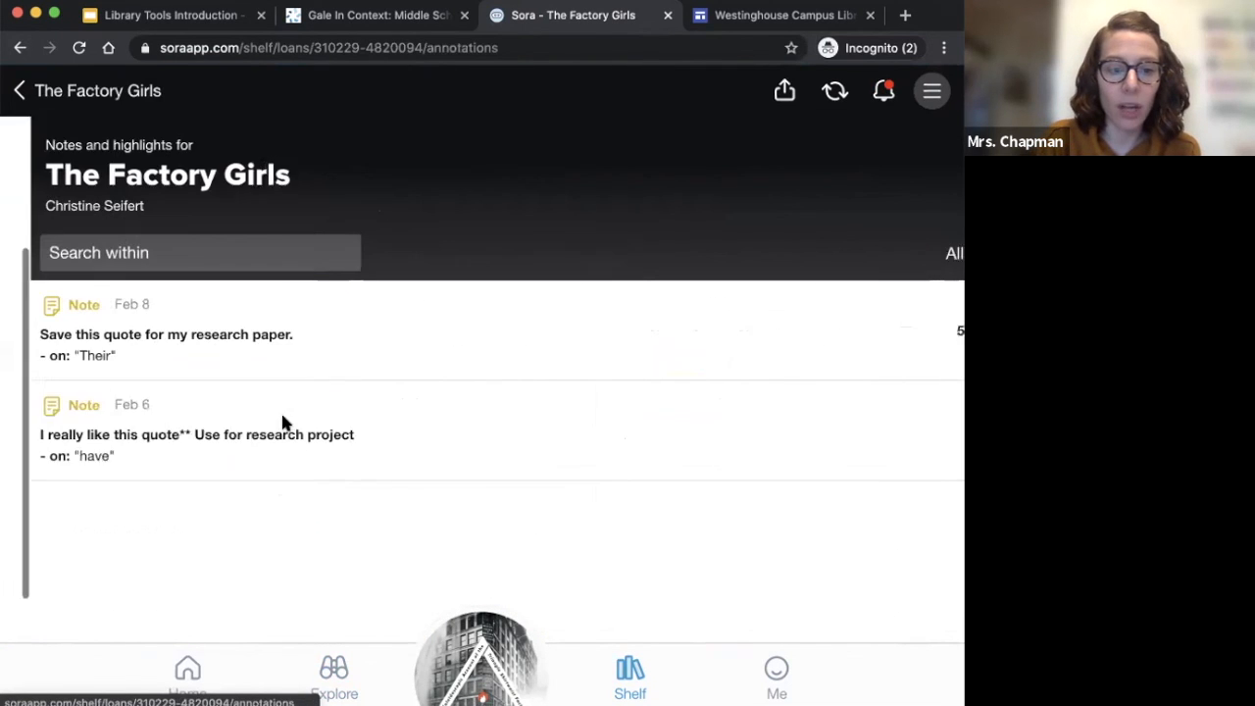
Step: Return to the loan options, reopen The Factory Girls in the reader, and turn to the next page
{"action": "left_click", "coordinate": [20, 90]}
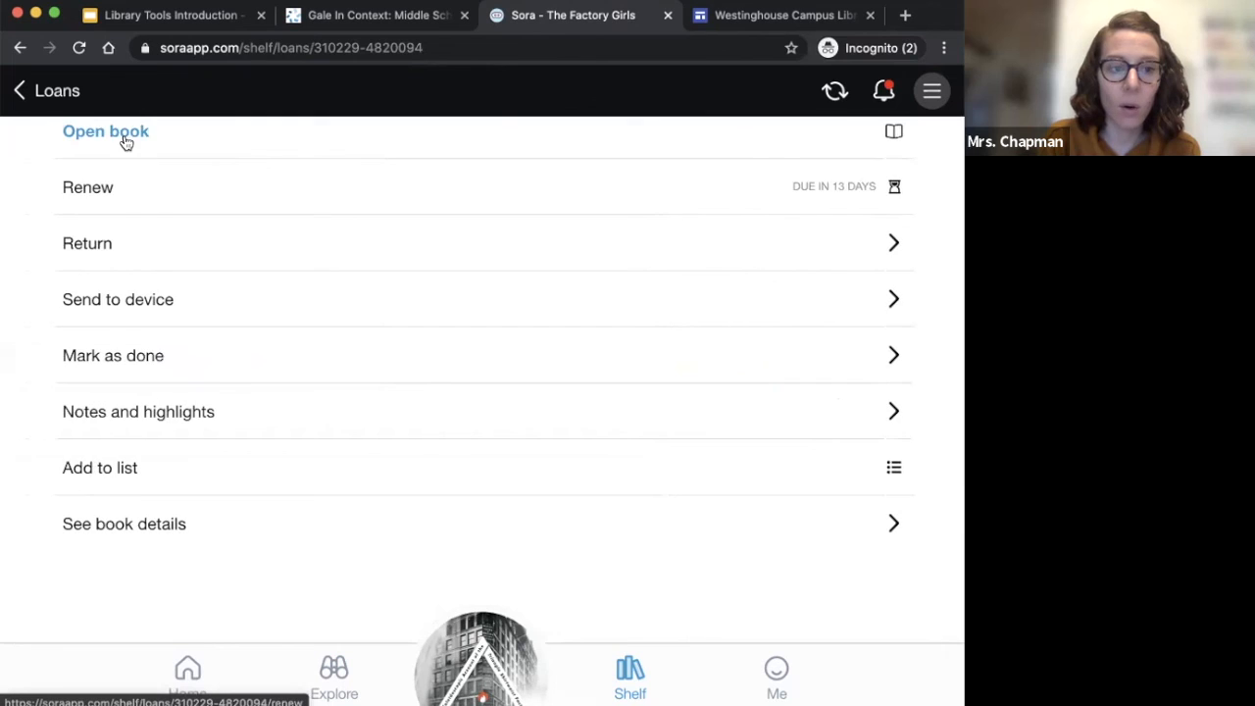
{"action": "left_click", "coordinate": [124, 138]}
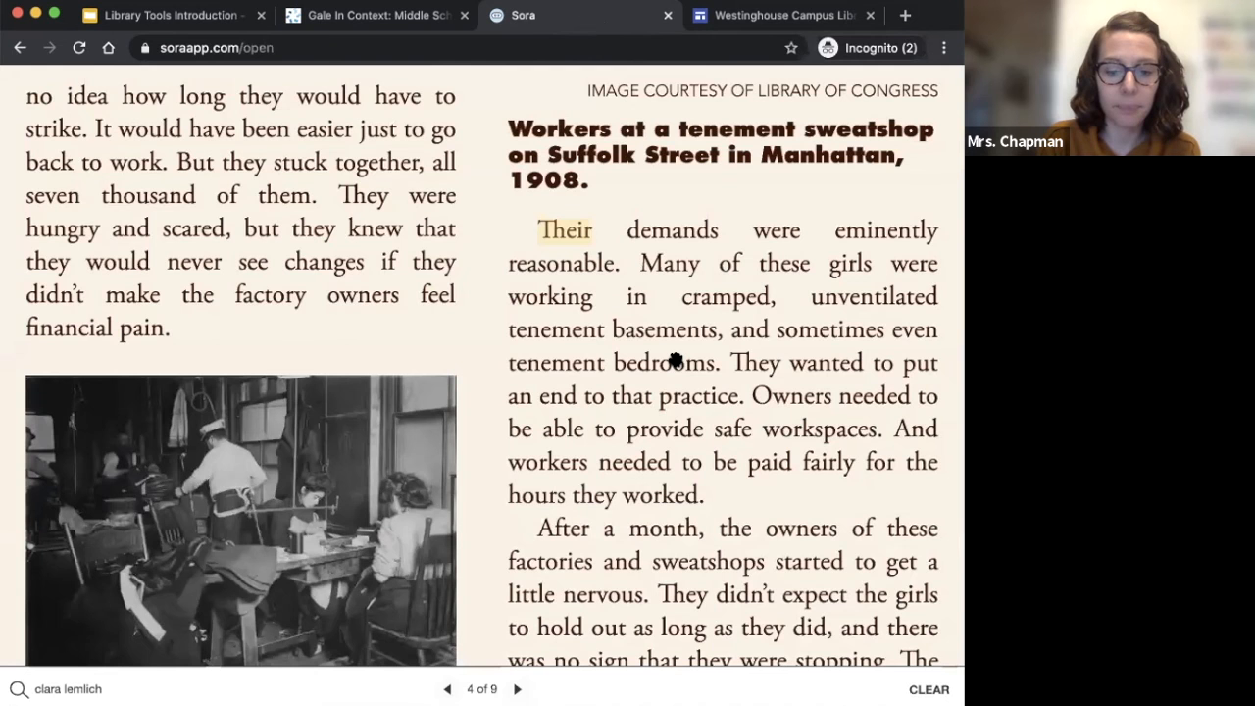
{"action": "left_click", "coordinate": [734, 288]}
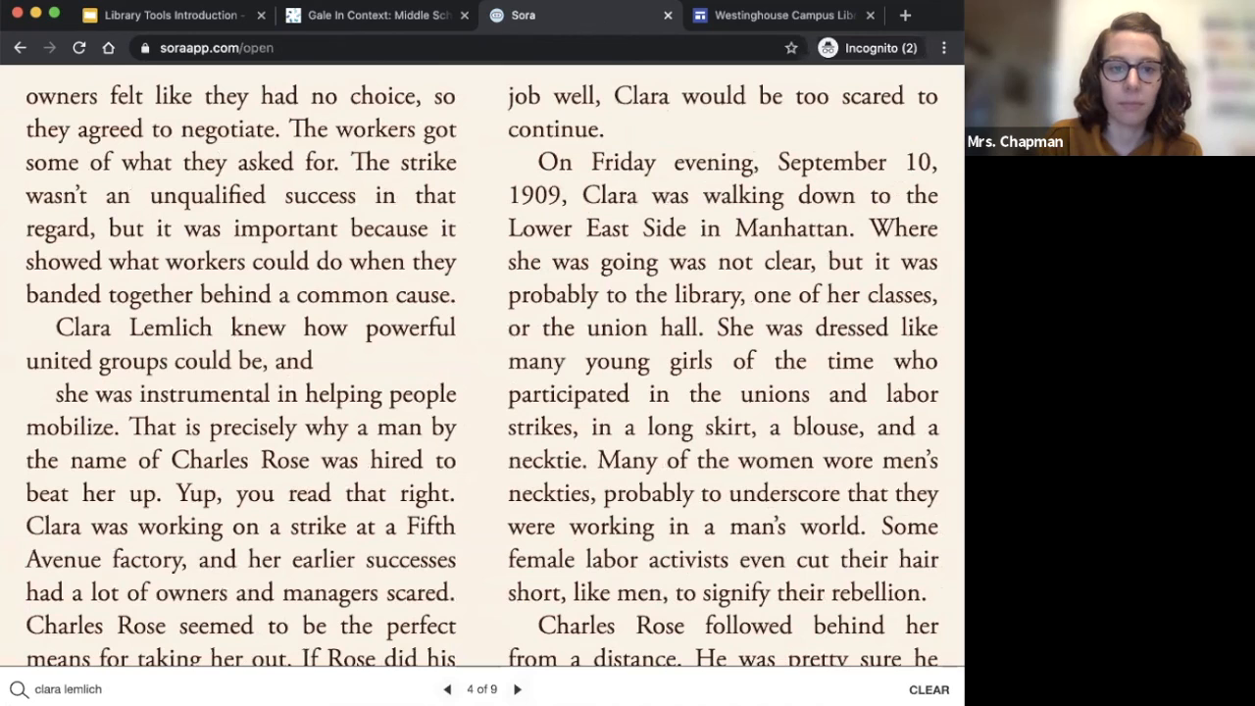